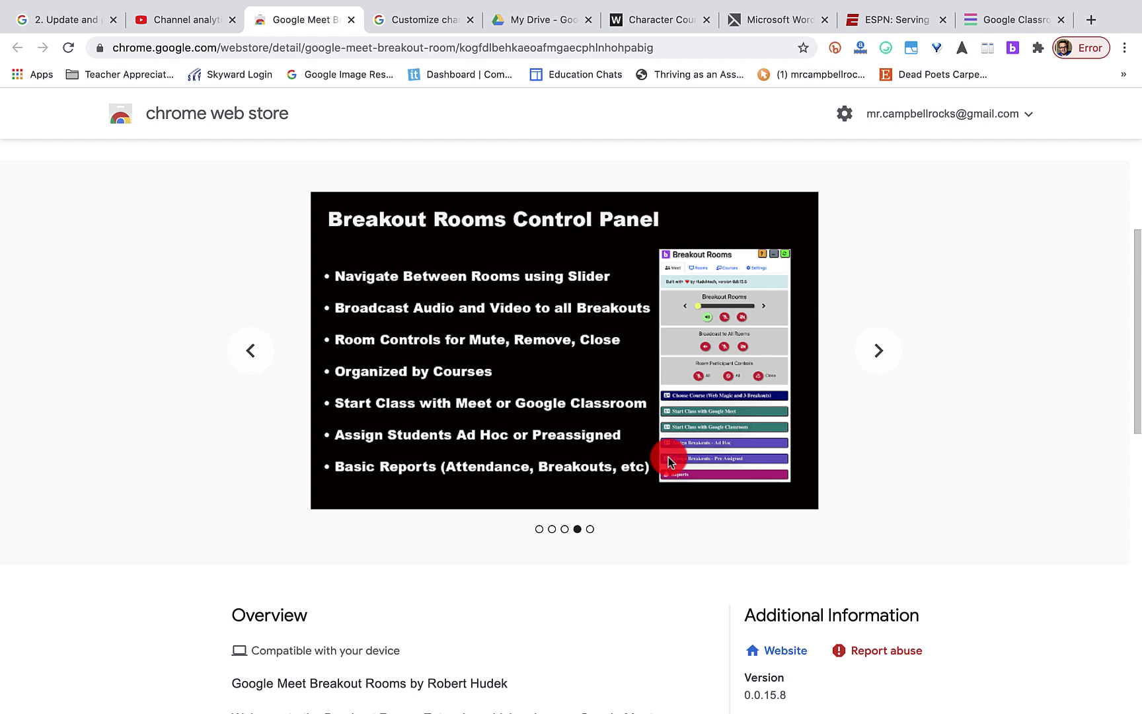
# - Look over the Google Meet Breakout Rooms extension page in the Chrome Web Store, including its preview images and full overview description
pyautogui.scroll(4, 668, 457)
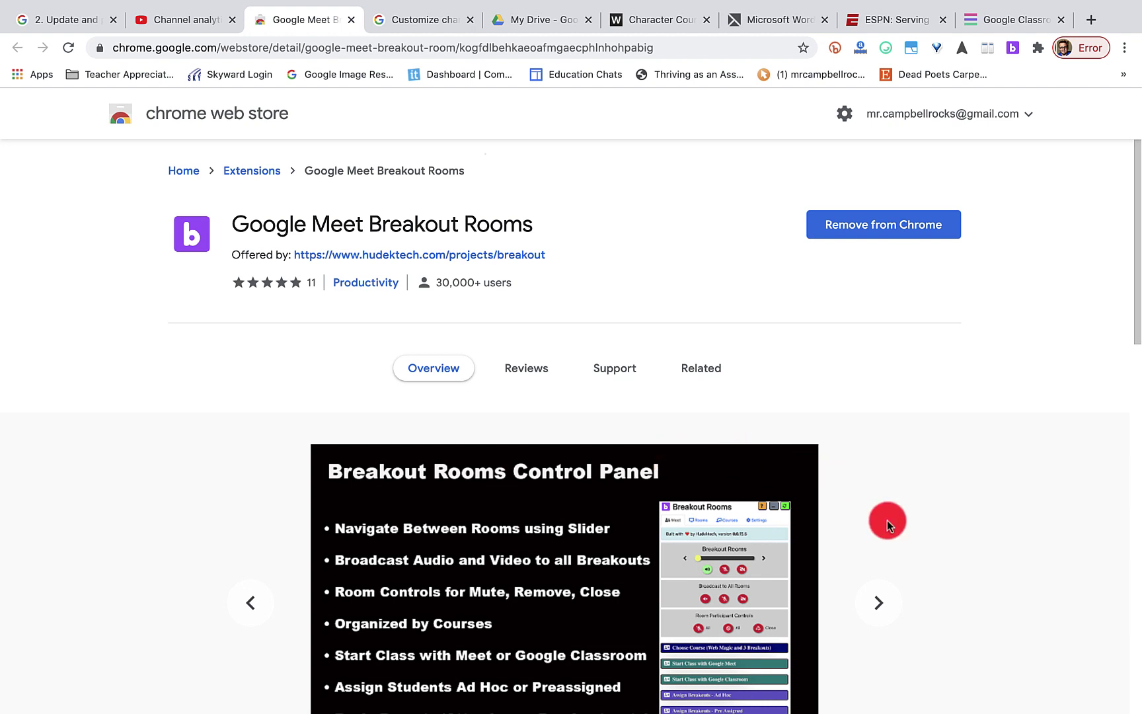
pyautogui.scroll(-5, 887, 520)
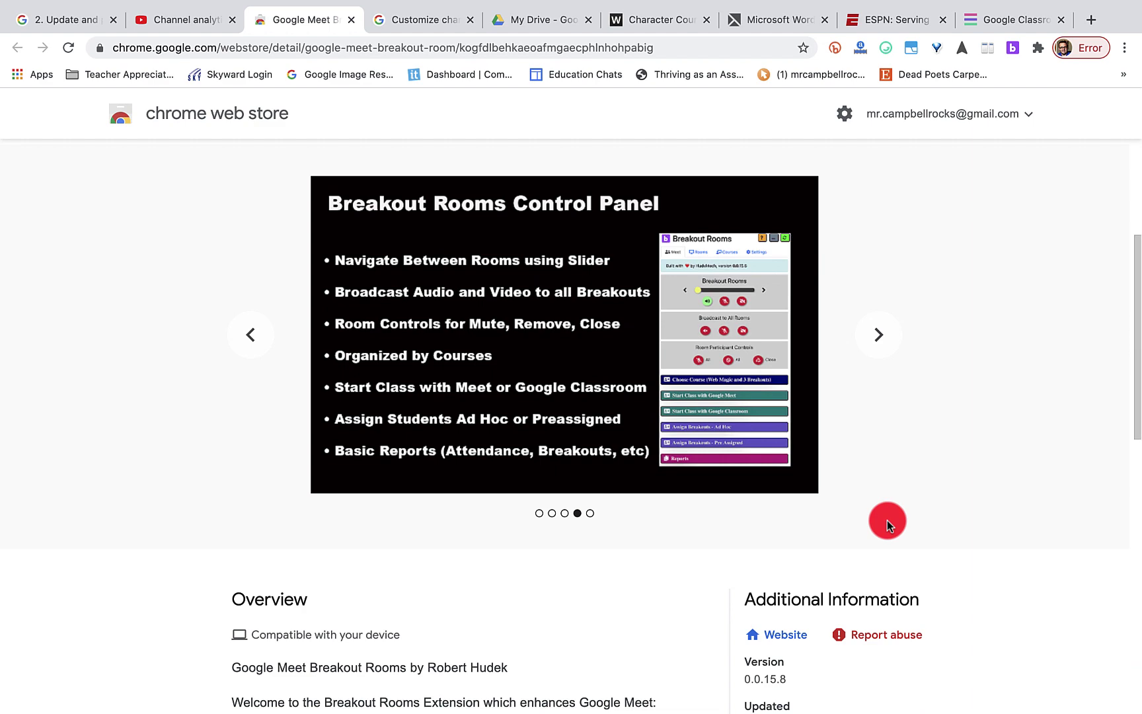
pyautogui.scroll(5, 887, 521)
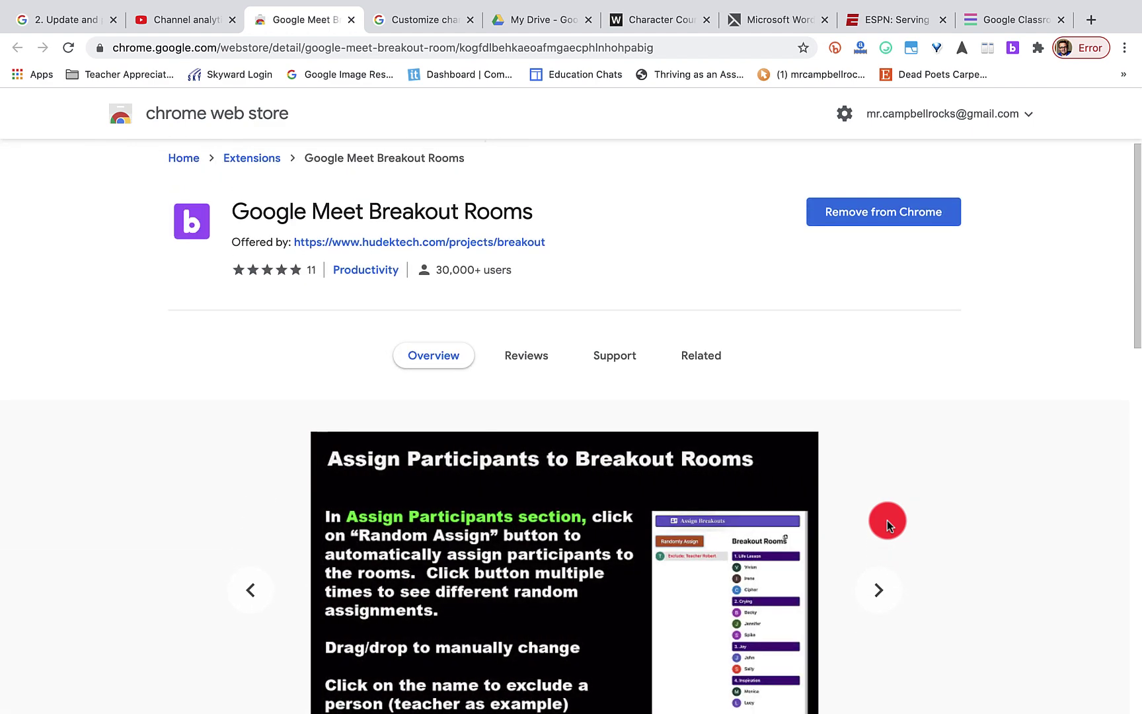
pyautogui.scroll(-4, 887, 520)
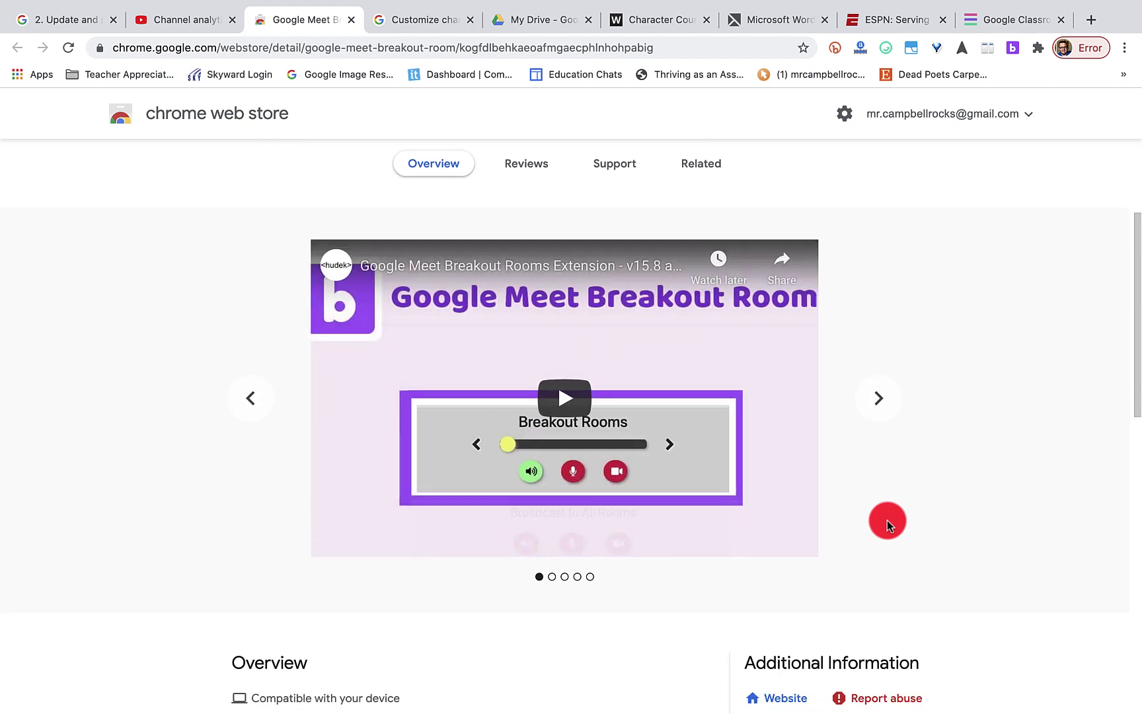
pyautogui.scroll(-10, 887, 520)
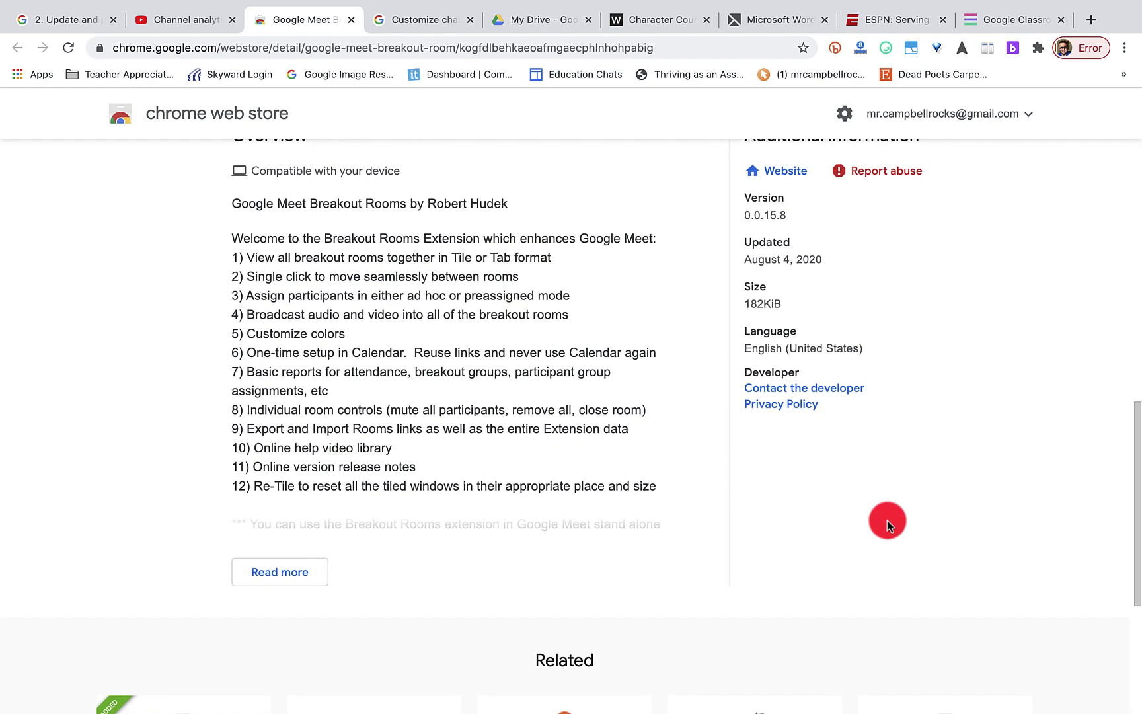
pyautogui.scroll(10, 887, 520)
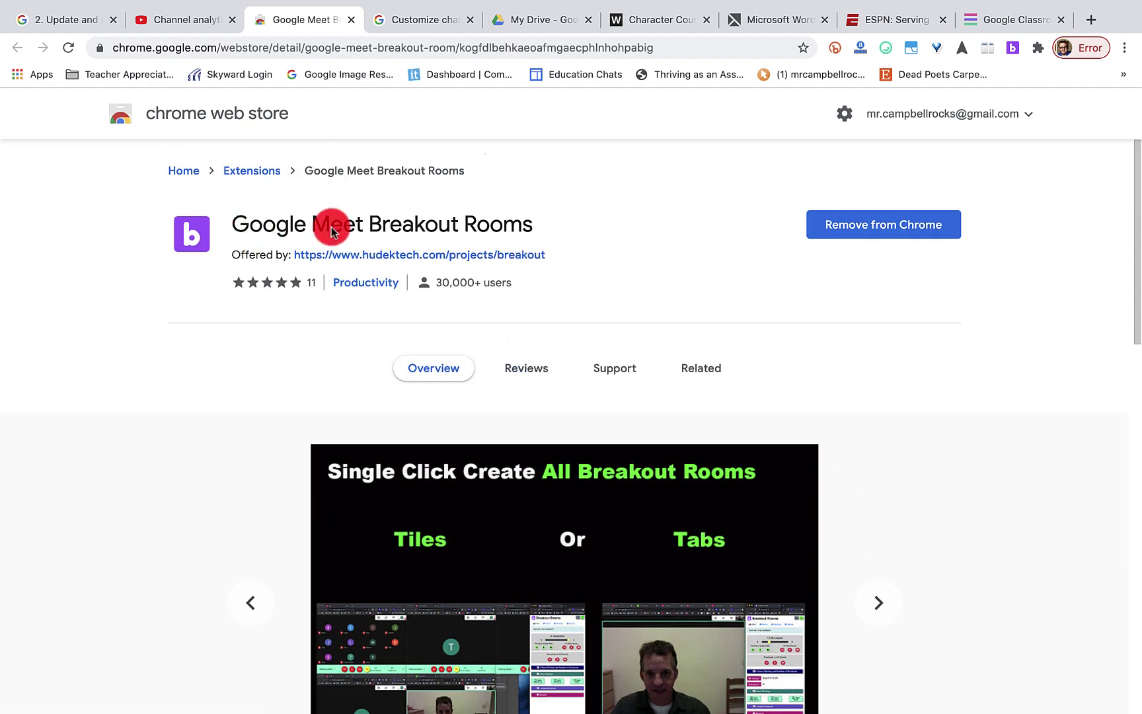
pyautogui.scroll(-10, 165, 396)
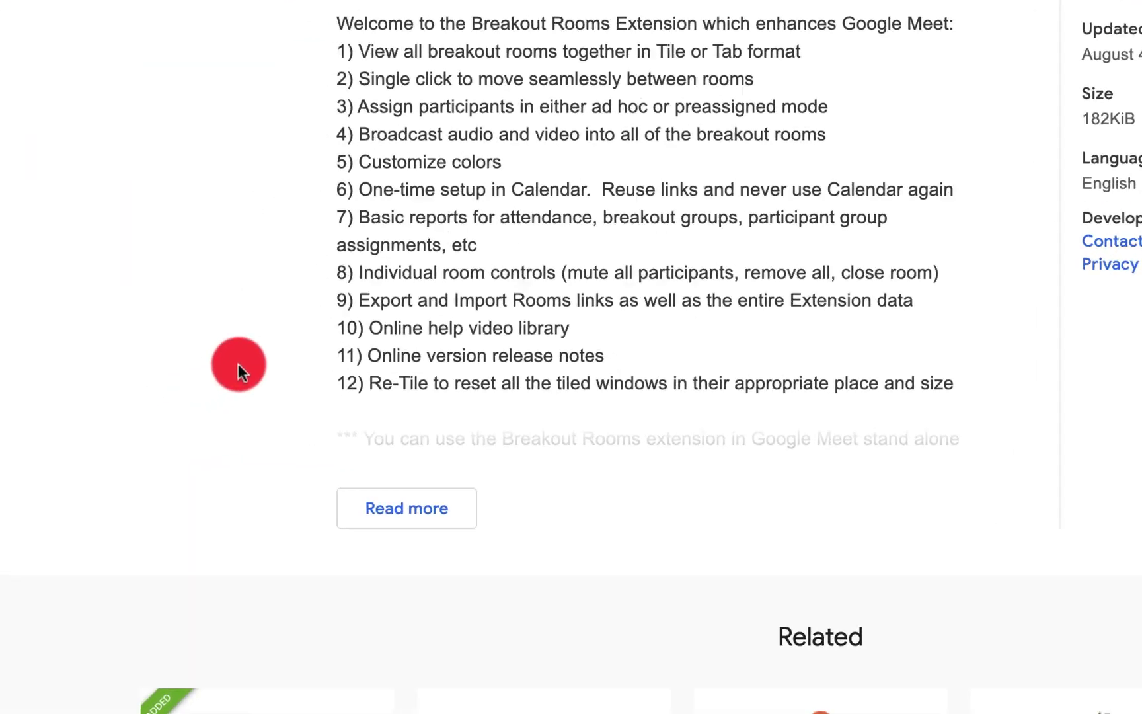
pyautogui.click(462, 334)
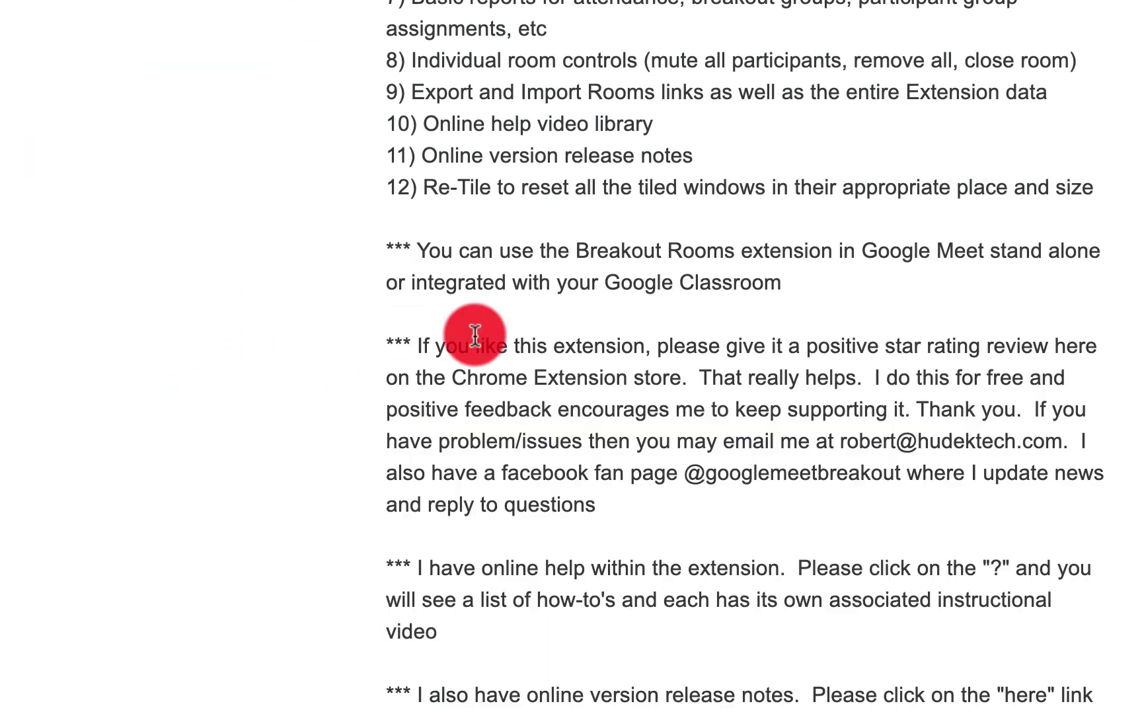
pyautogui.scroll(-10, 719, 413)
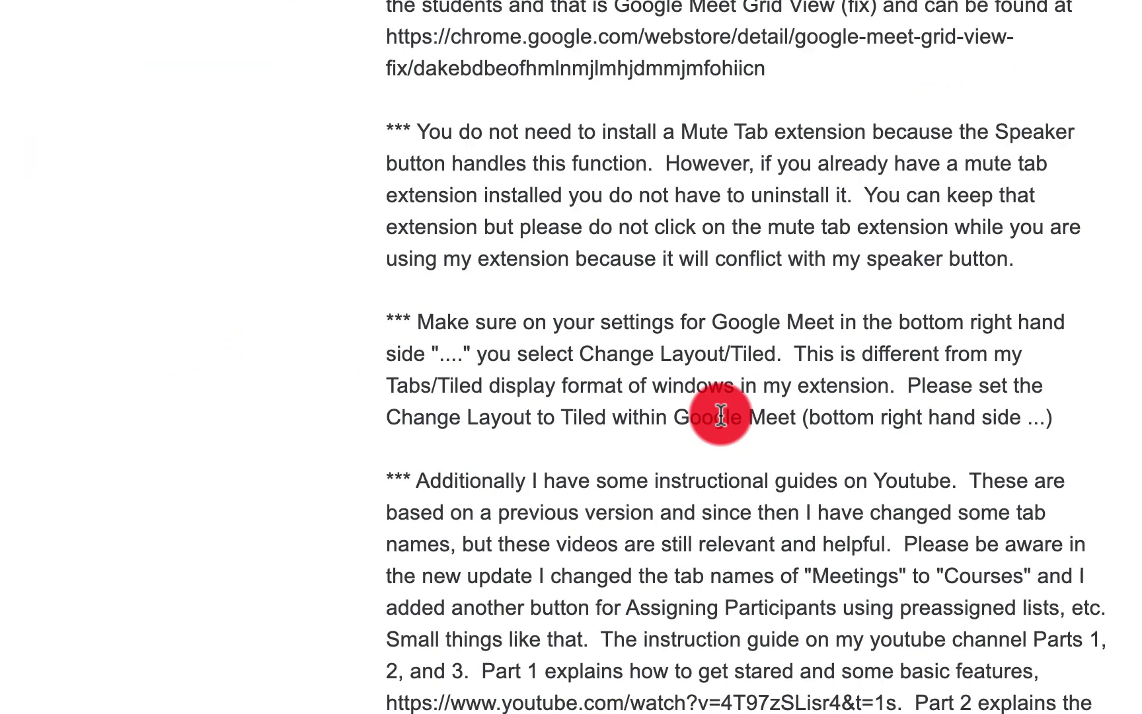
pyautogui.scroll(3, 669, 390)
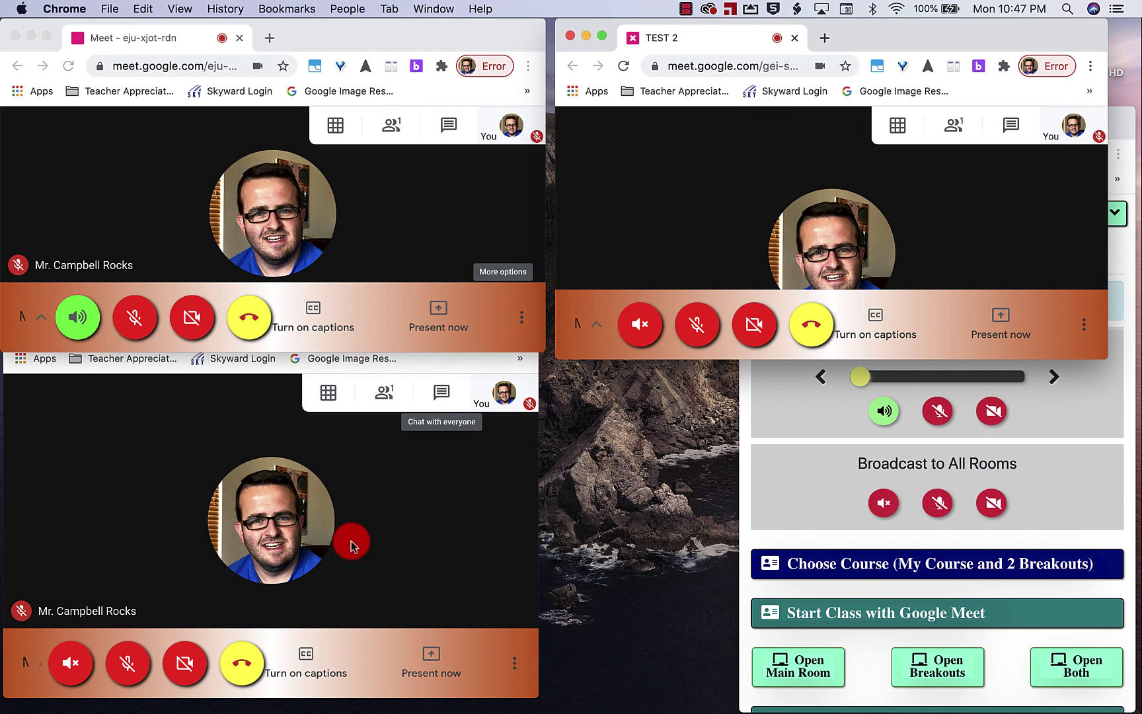
# - Rearrange the Meet windows so TEST 2 sits below the main room and TEST 1 sits beside the main room
pyautogui.click(166, 548)
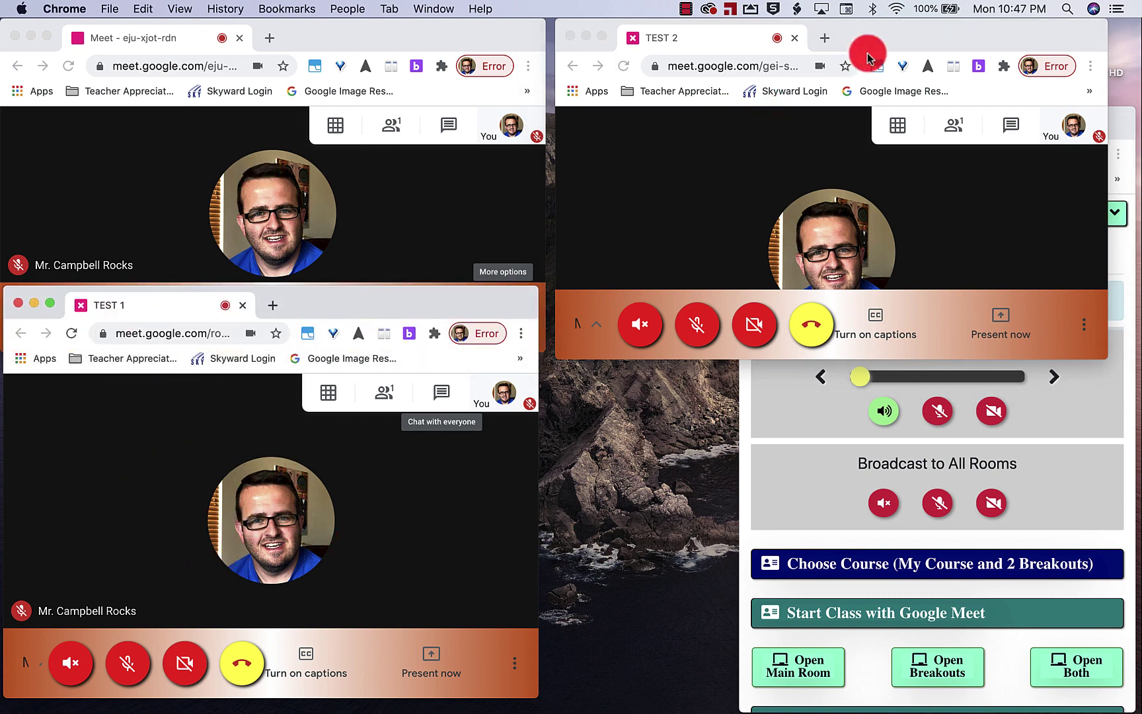
pyautogui.moveTo(899, 23); pyautogui.dragTo(399, 380)
pyautogui.moveTo(388, 310); pyautogui.dragTo(928, 15)
pyautogui.moveTo(485, 388); pyautogui.dragTo(436, 365)
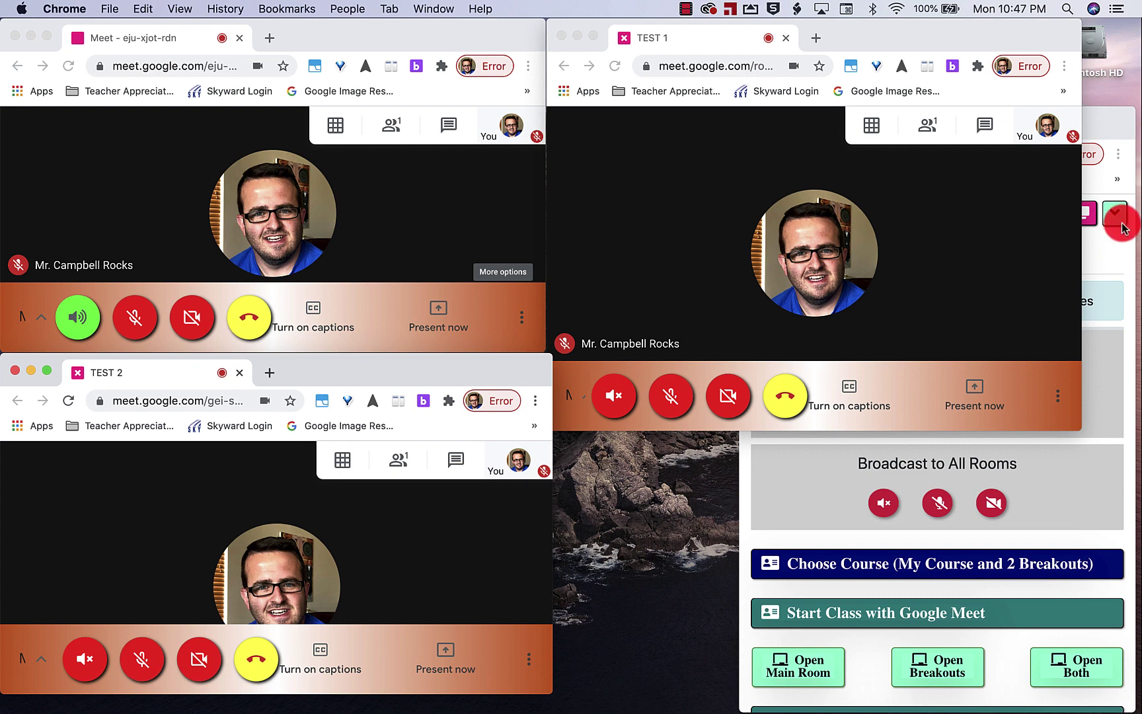
# - Bring the Breakout Rooms control panel in front of the TEST 1 window and adjust its position beside the main room
pyautogui.click(1117, 243)
pyautogui.moveTo(1101, 127); pyautogui.dragTo(1075, 128)
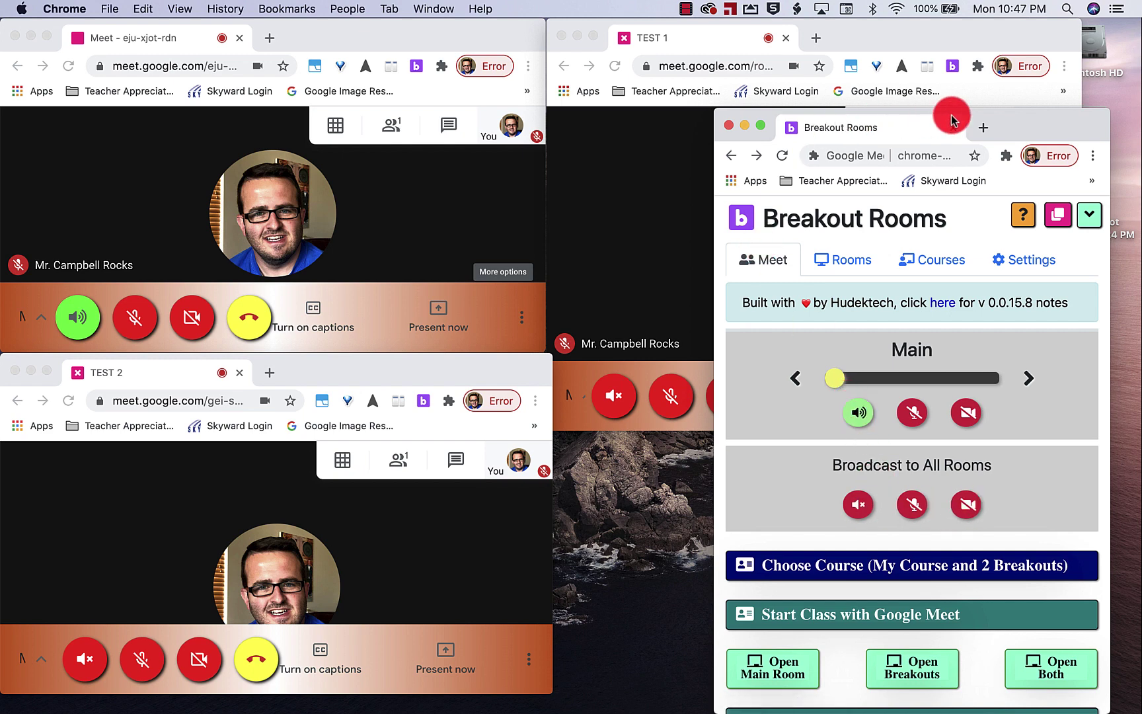
pyautogui.moveTo(1013, 125); pyautogui.dragTo(1037, 126)
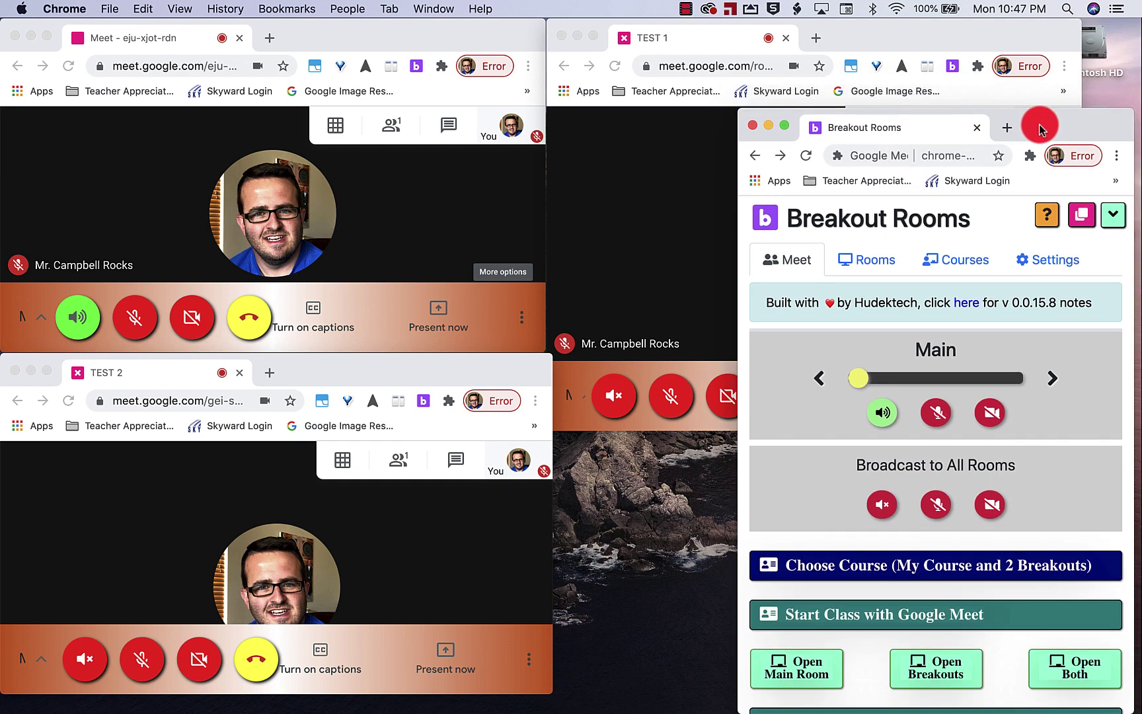
# - Demonstrate broadcasting to all rooms by switching the camera, microphone and speaker each on and back off
pyautogui.click(987, 506)
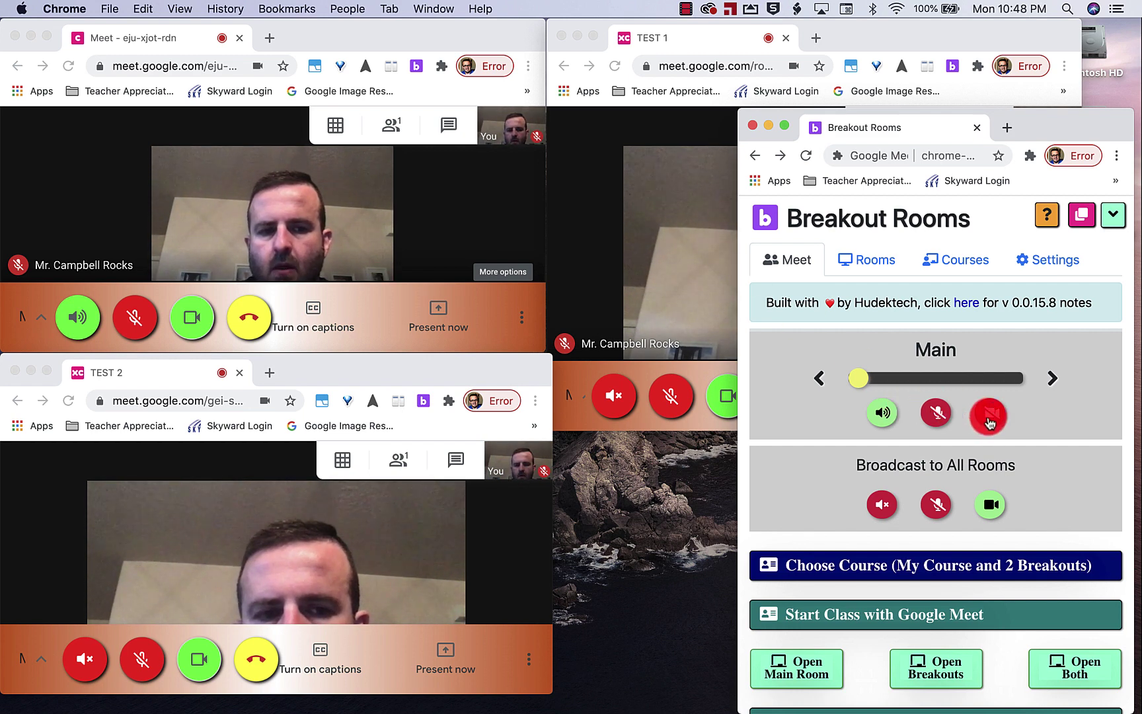
pyautogui.click(991, 504)
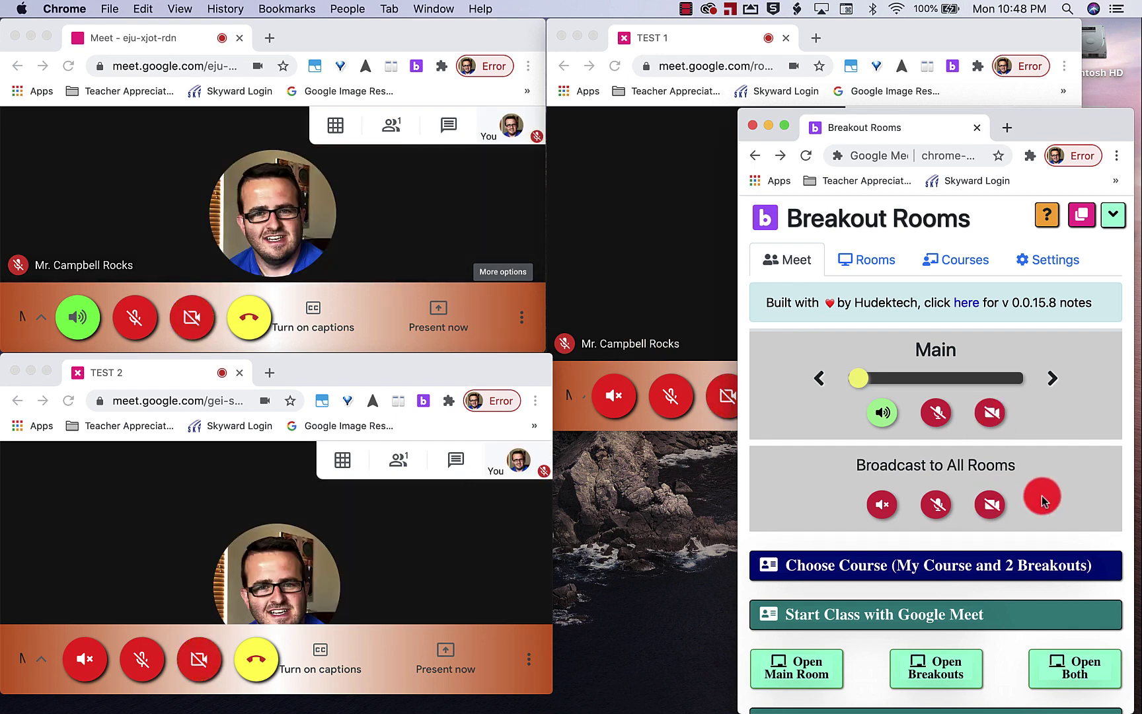
pyautogui.click(941, 508)
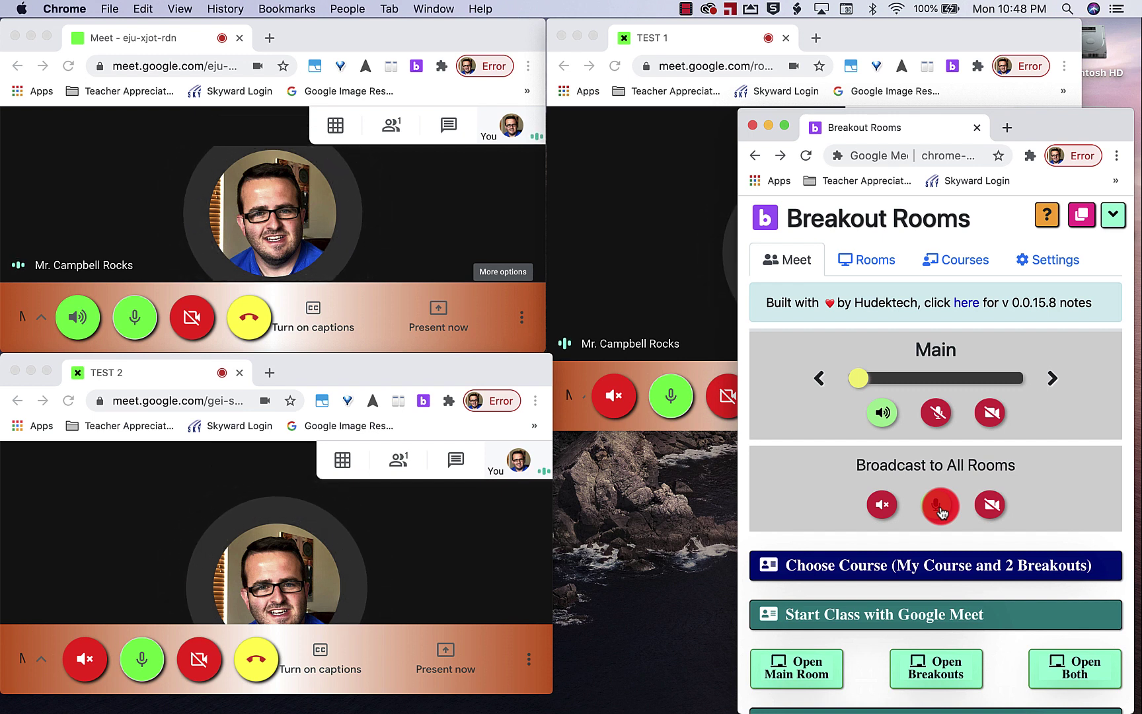
pyautogui.click(939, 508)
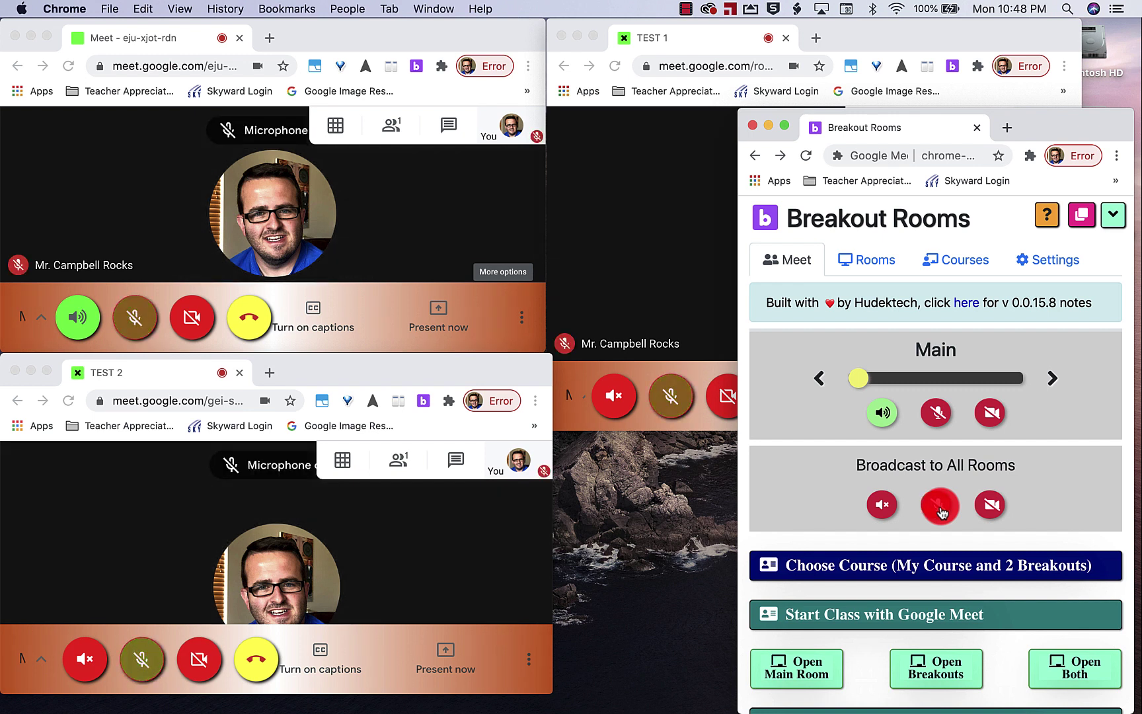
pyautogui.click(879, 508)
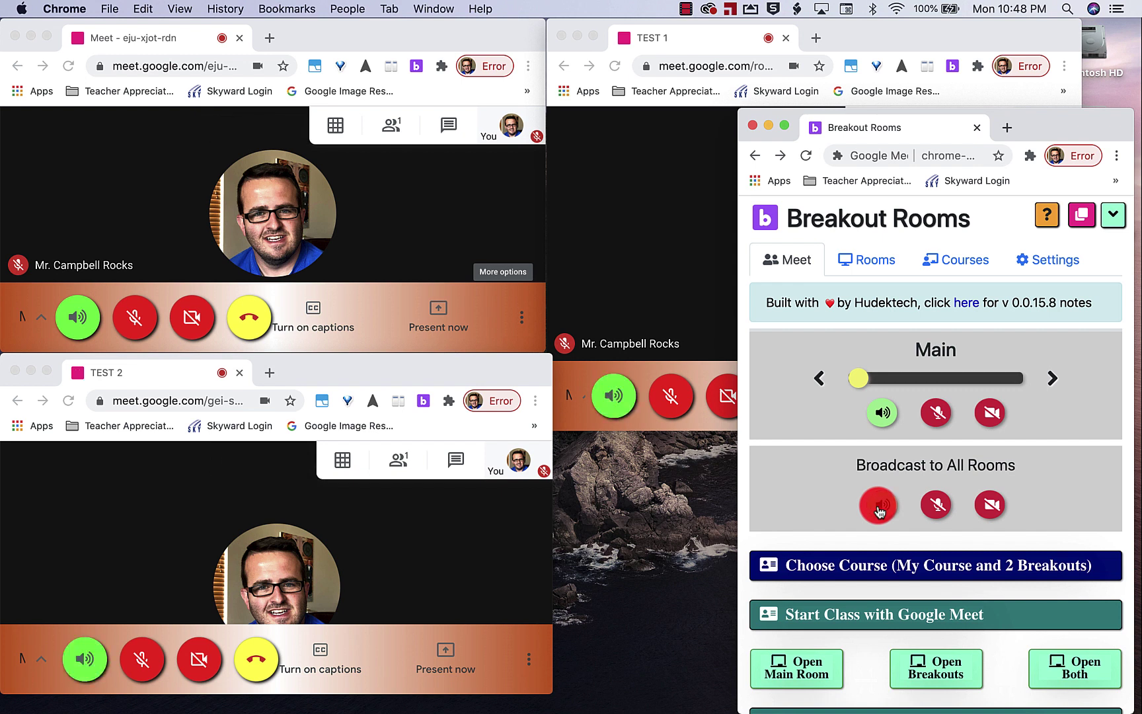
pyautogui.click(879, 507)
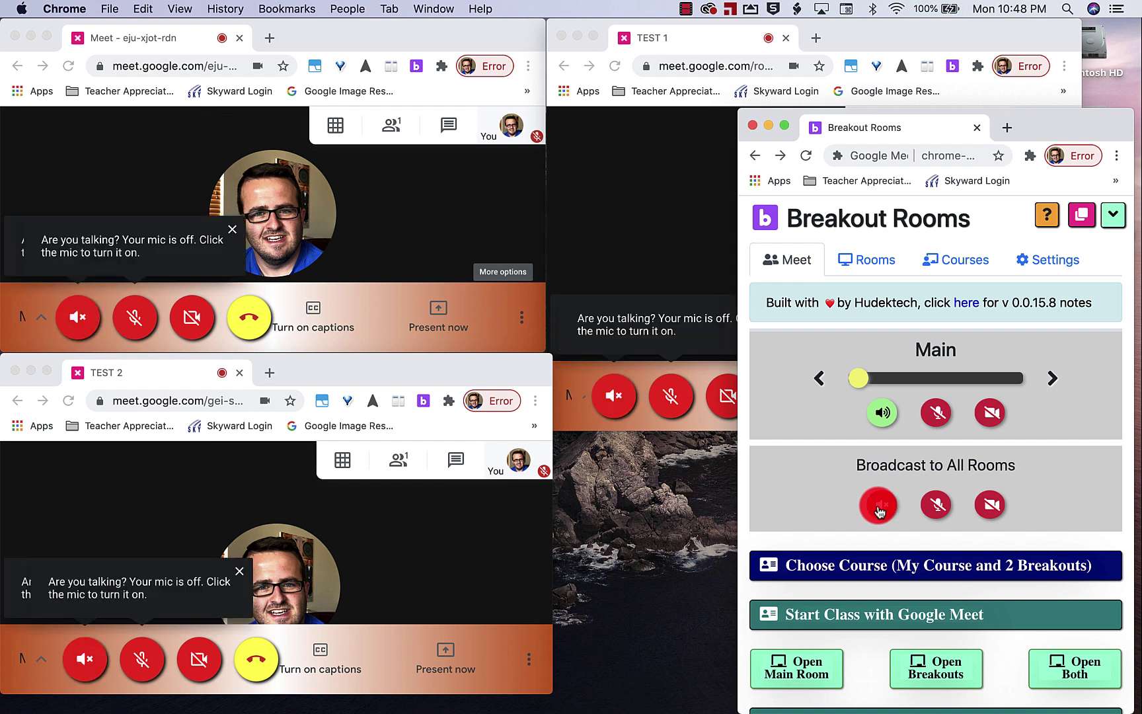
# - Switch the active room in the Breakout Rooms control panel from Main to TEST 1 and on to TEST 2
pyautogui.click(1051, 378)
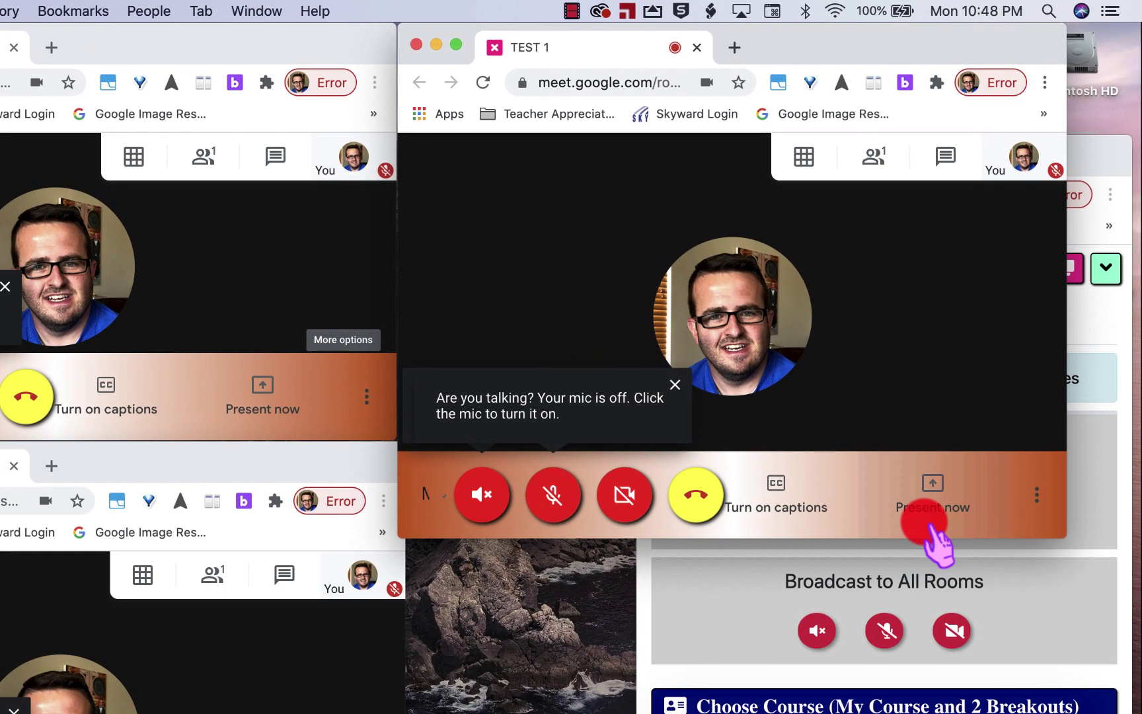
pyautogui.click(1099, 411)
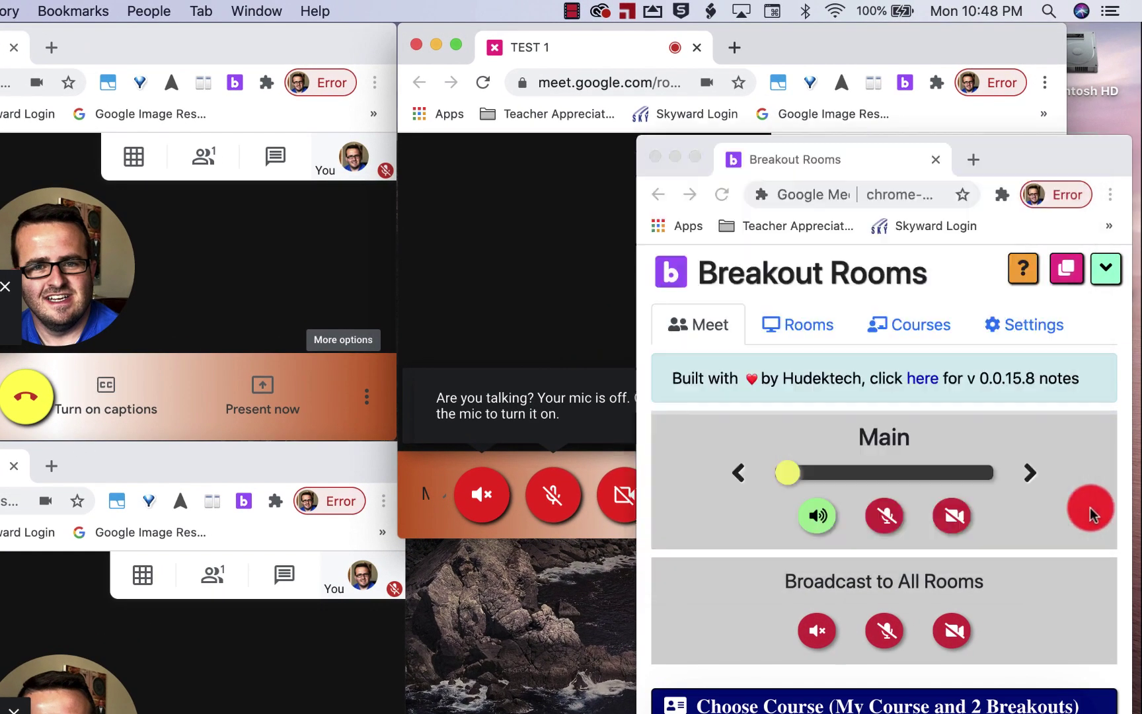
pyautogui.click(876, 365)
pyautogui.click(1029, 473)
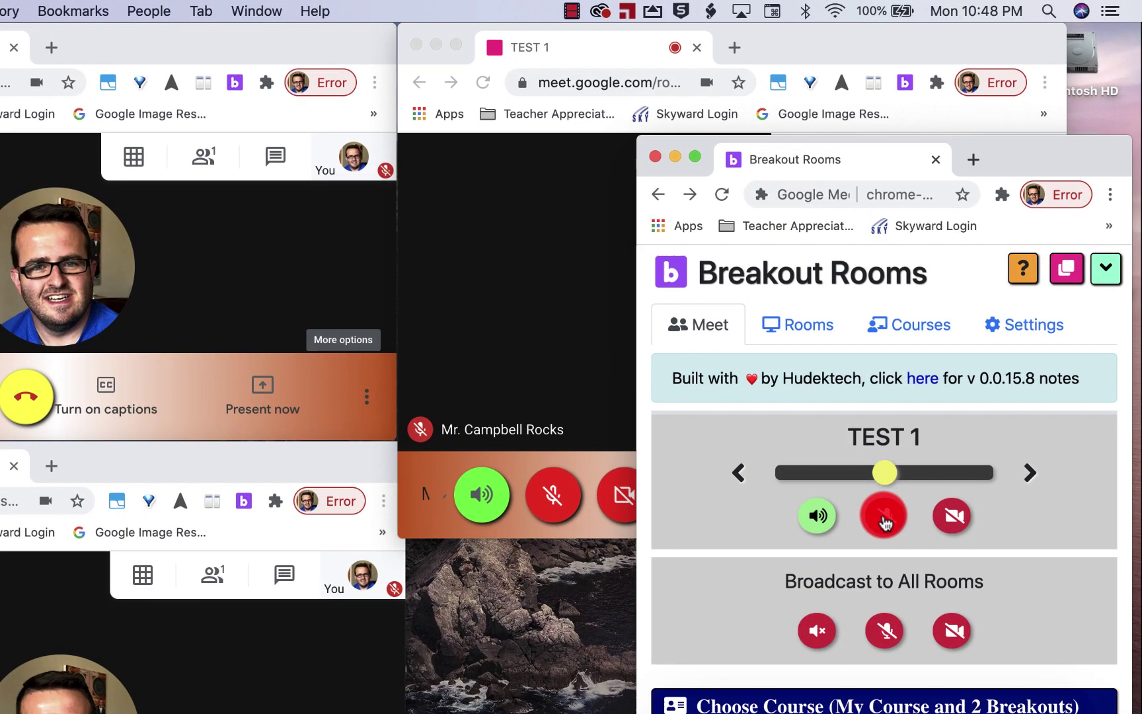
pyautogui.click(883, 415)
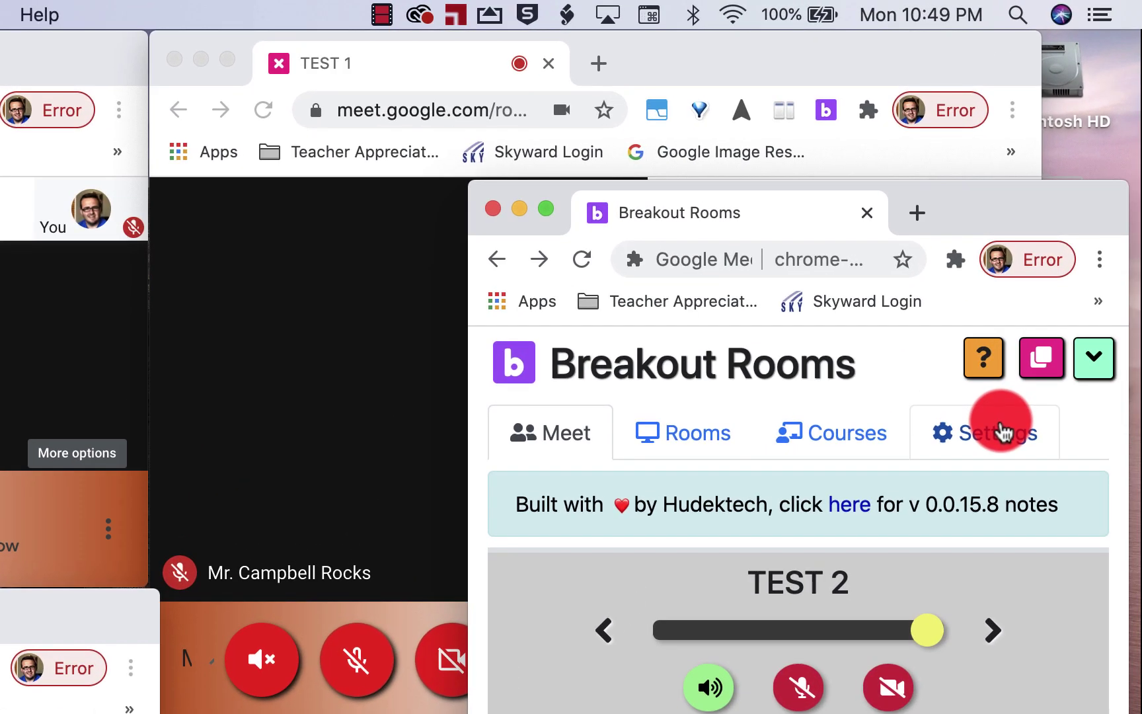
# - In the extension's settings, choose a maximum of 5 tabs for the same-window display and set the solid toolbar color to Aqua
pyautogui.click(1001, 431)
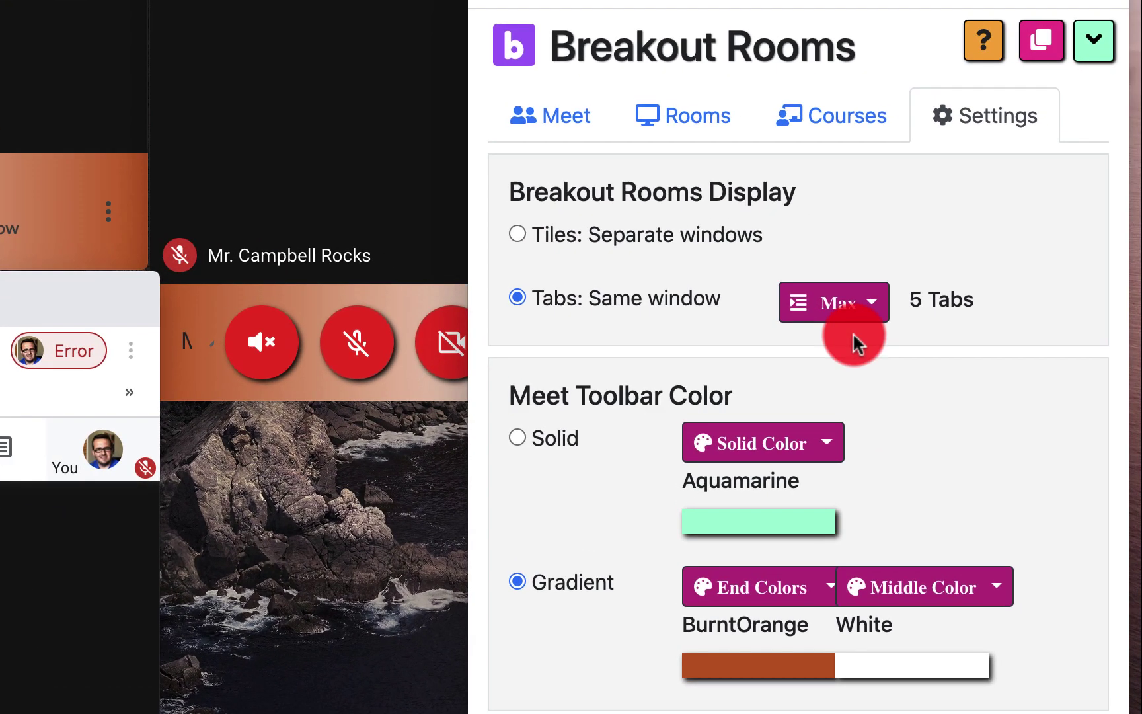
pyautogui.click(922, 342)
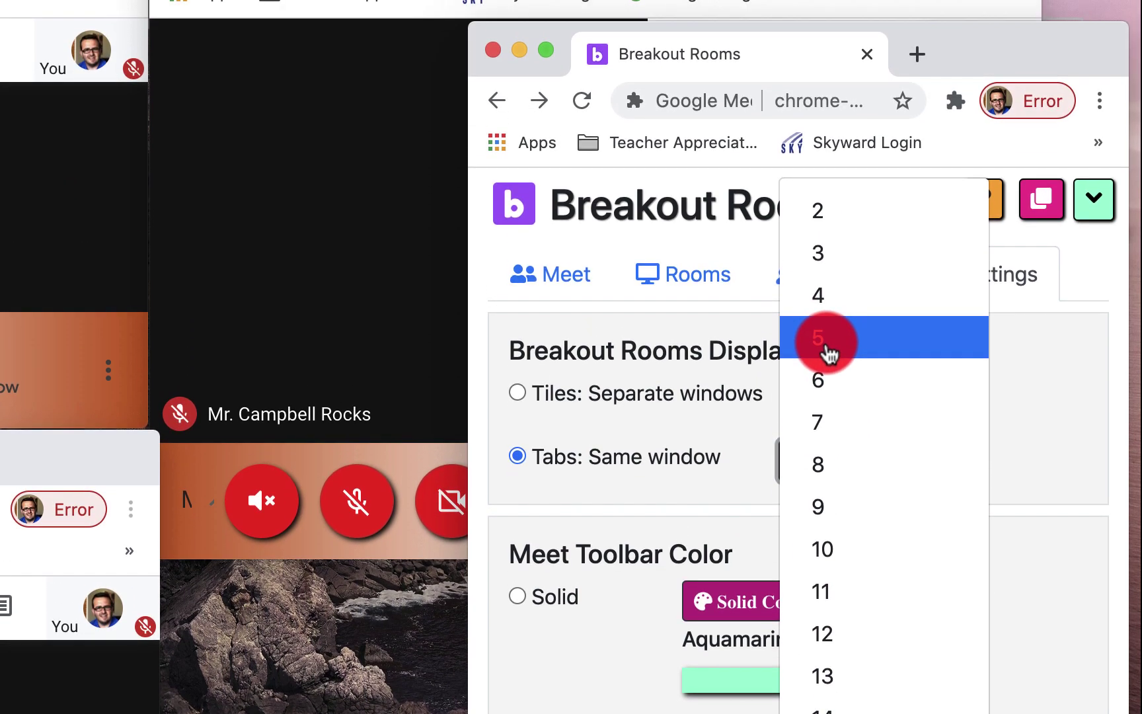
pyautogui.click(829, 284)
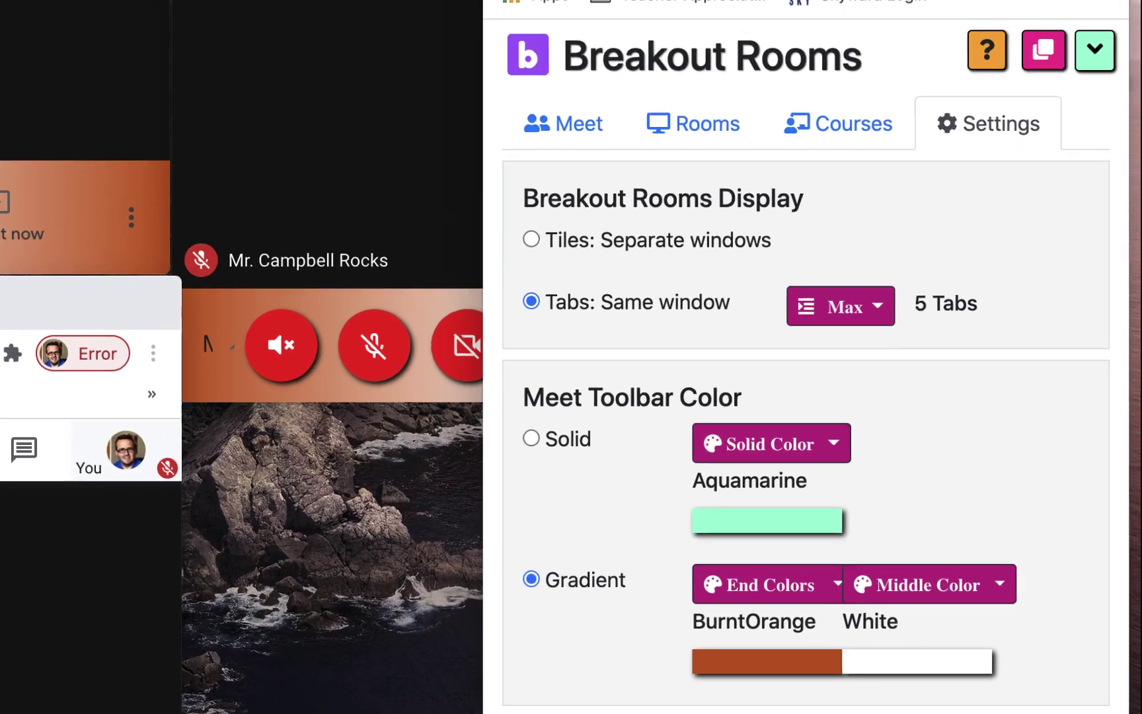
pyautogui.click(813, 440)
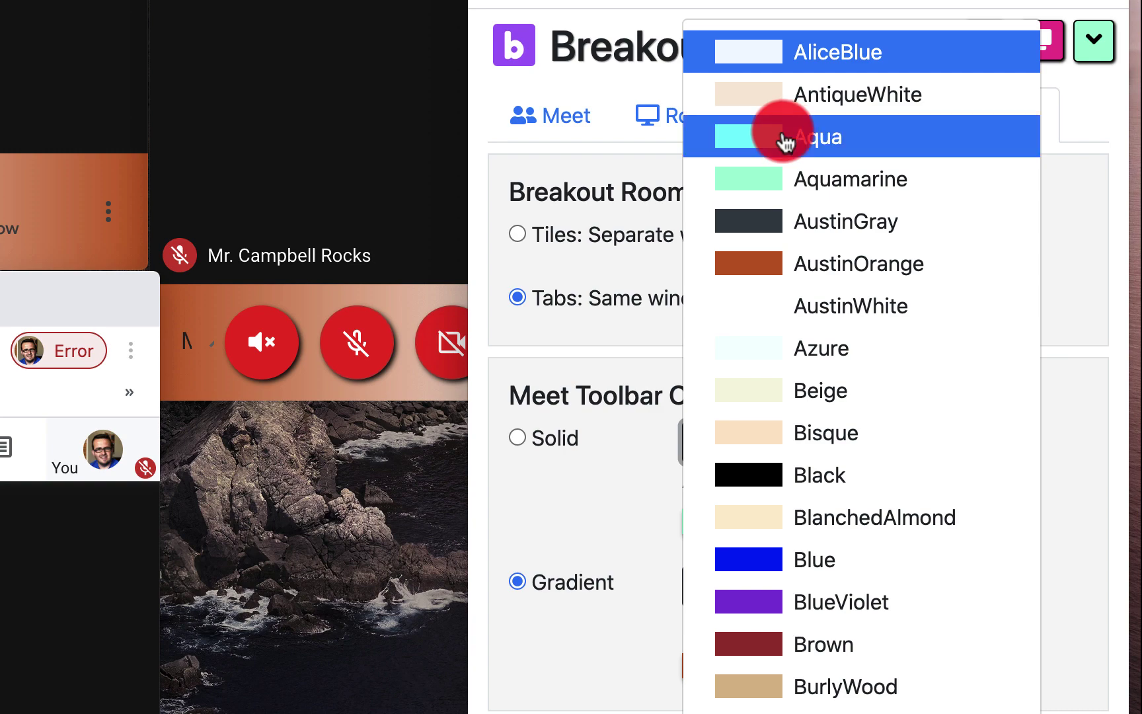
pyautogui.click(784, 140)
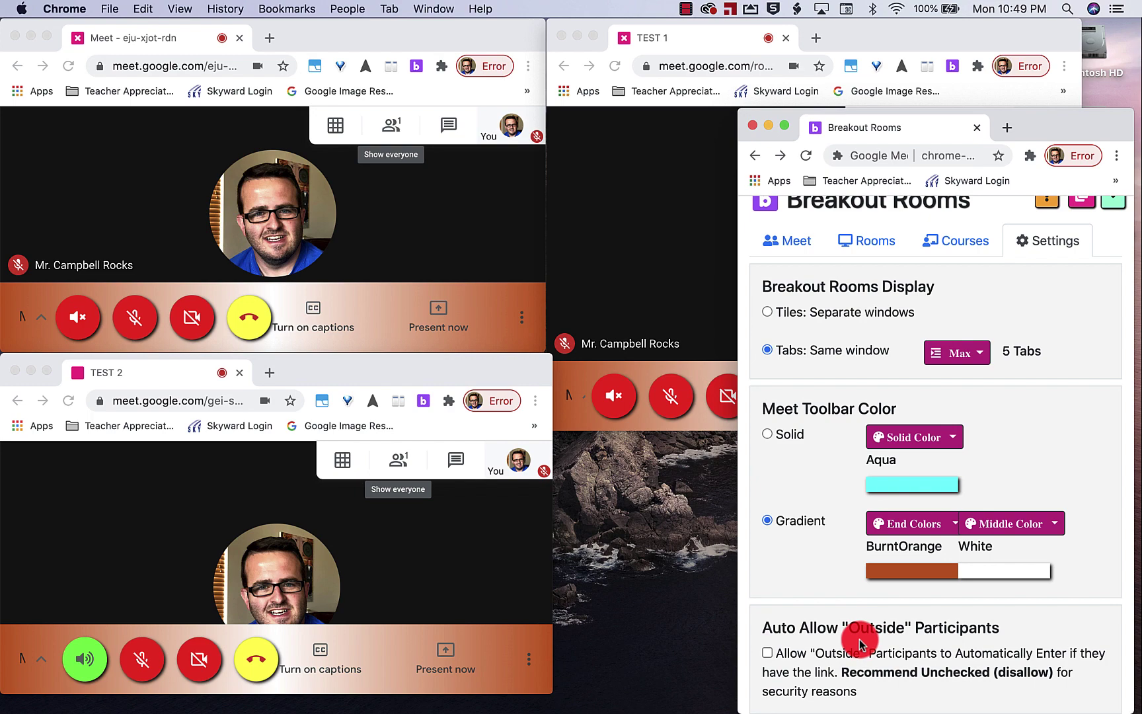
# - Add a course named TEST COURSE with the description TEST COURSE to the Breakout Rooms course list
pyautogui.scroll(1, 860, 644)
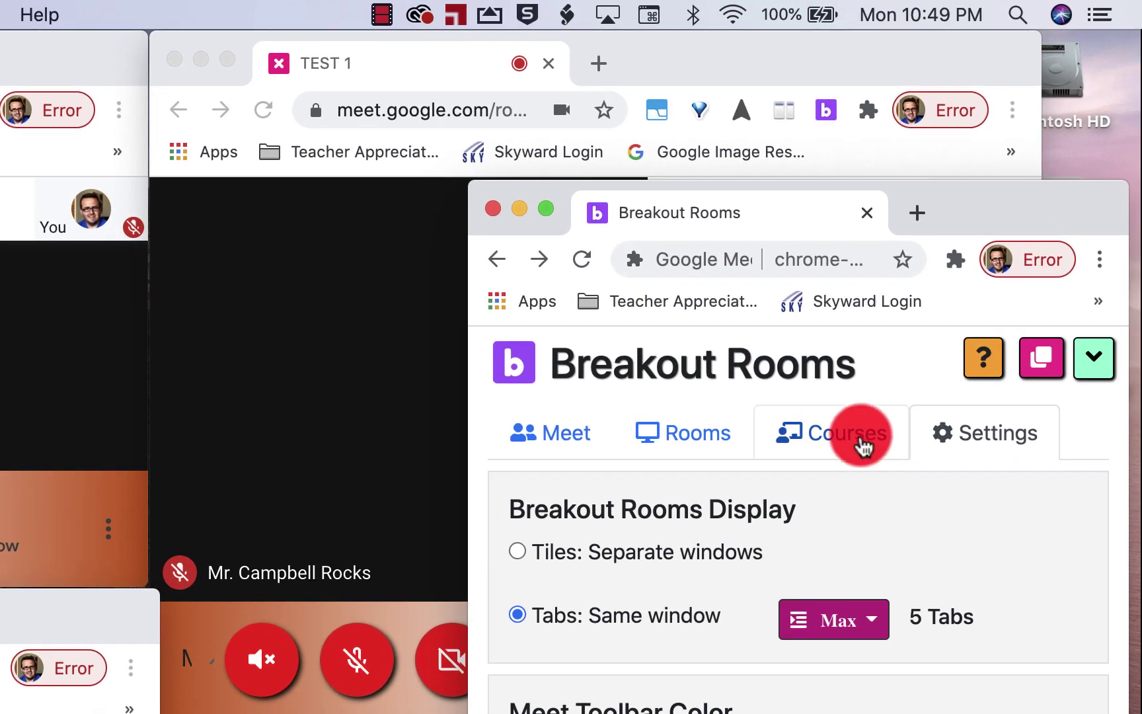
pyautogui.click(882, 399)
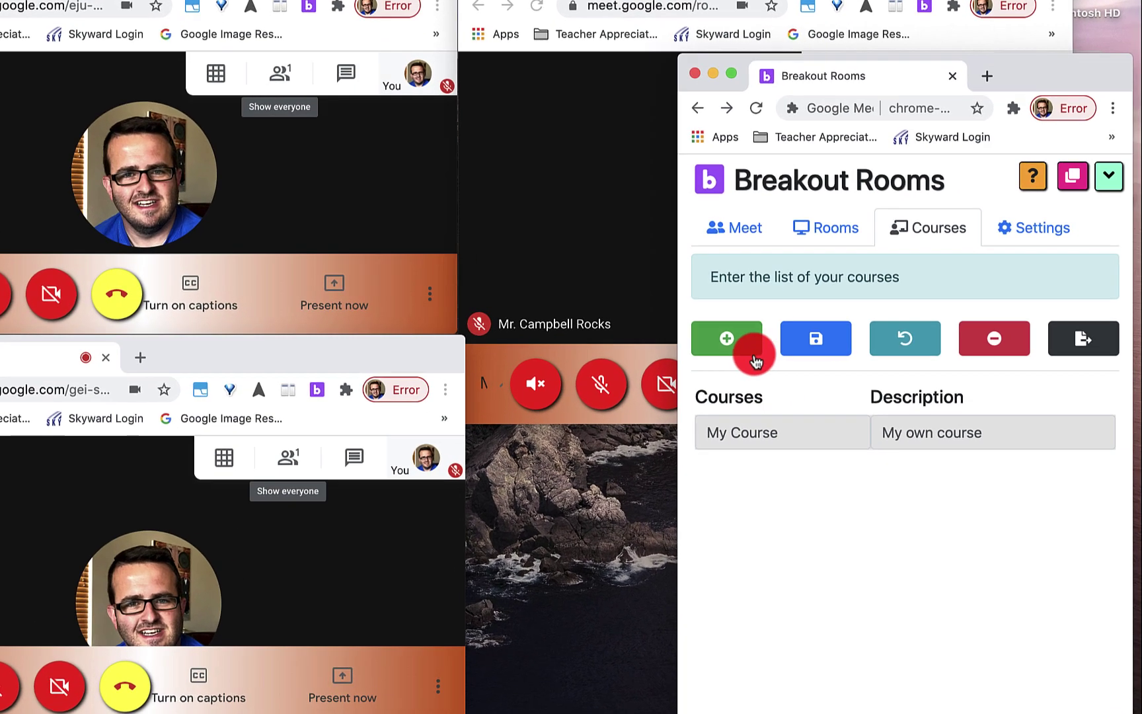
pyautogui.click(780, 355)
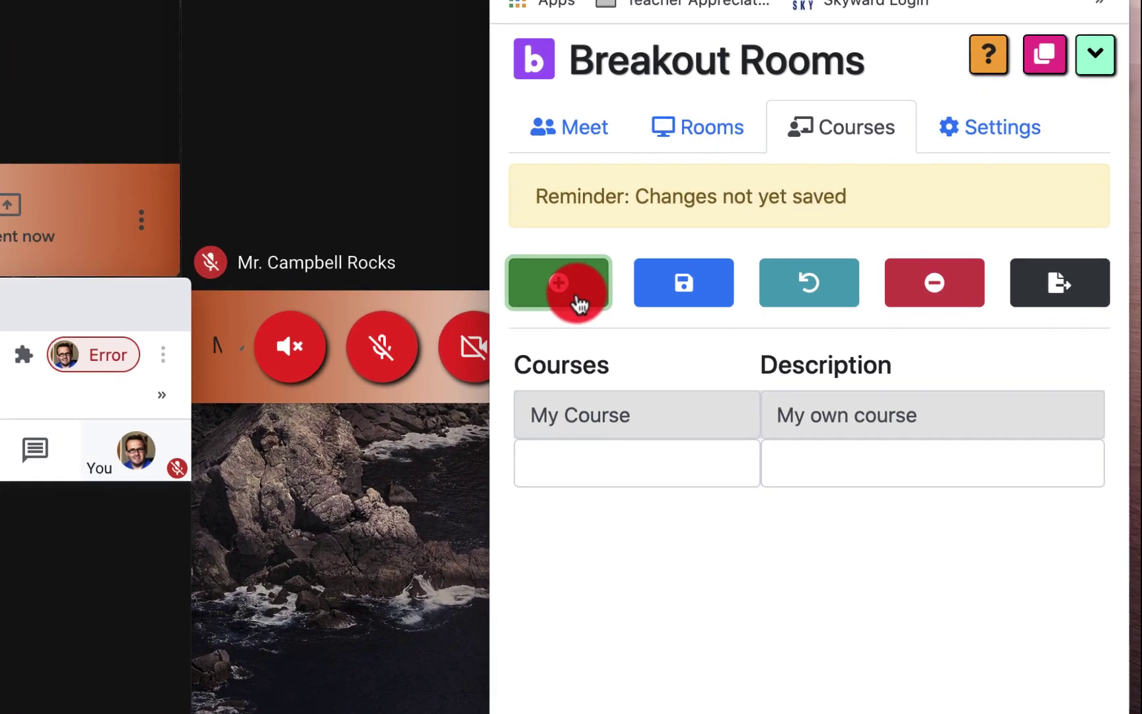
pyautogui.click(645, 458)
pyautogui.write('TEST COU')
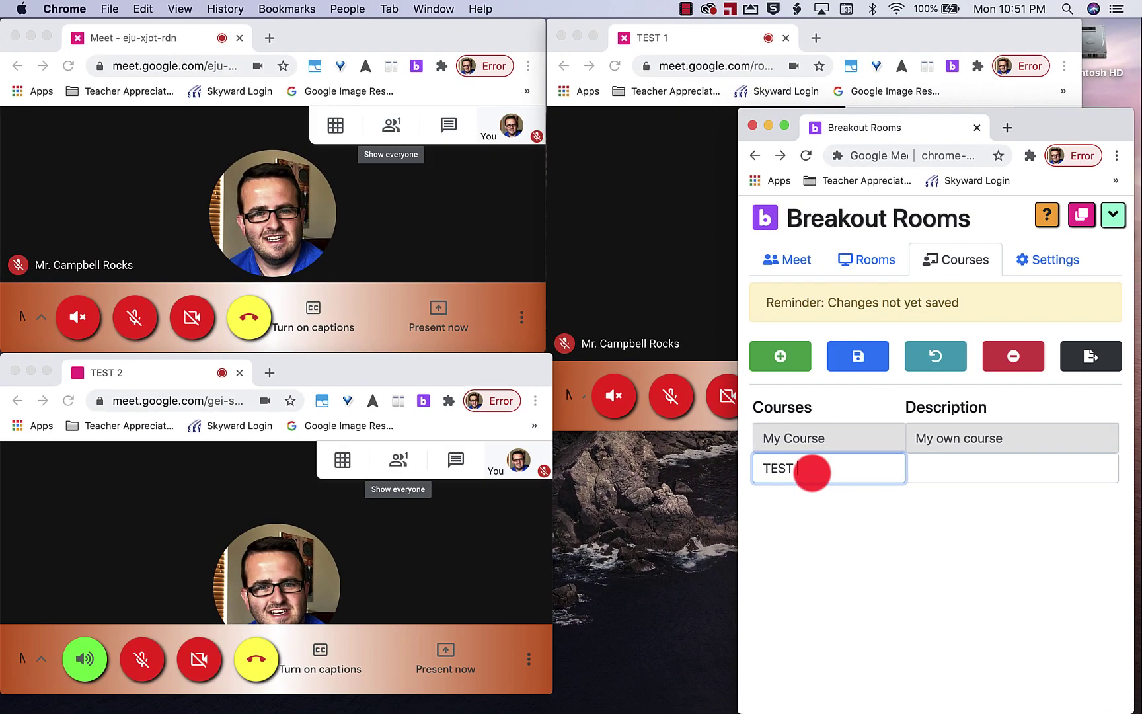
pyautogui.write('RSE')
pyautogui.click(944, 459)
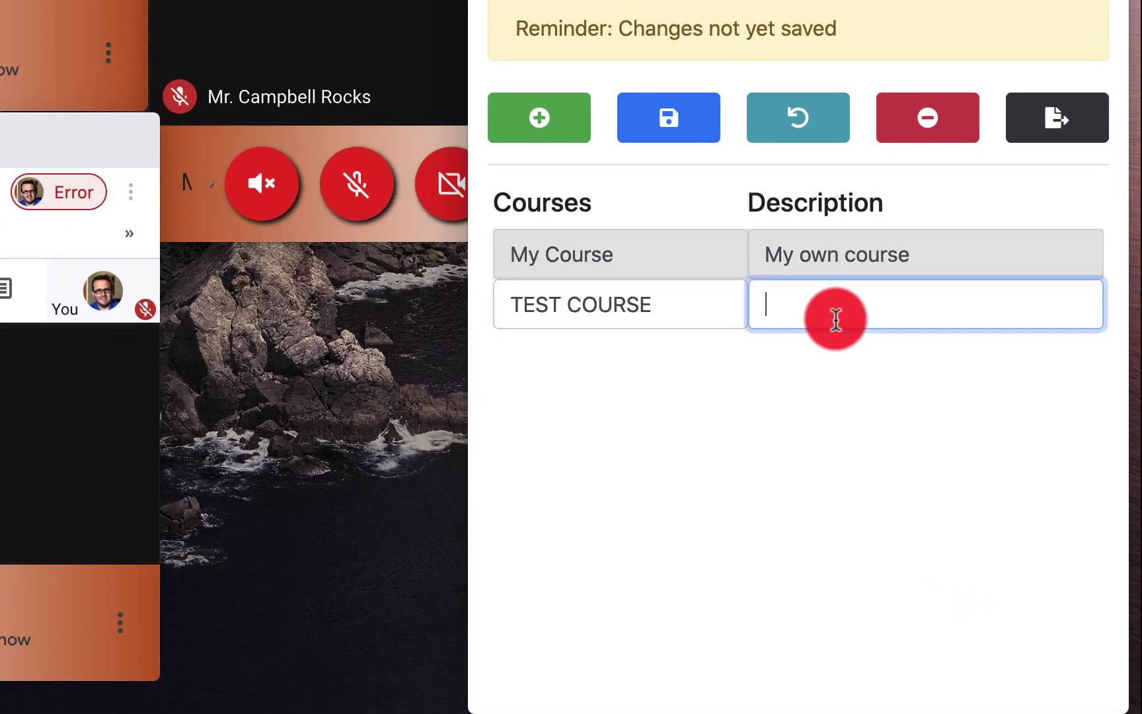
pyautogui.write('TEST COURSE')
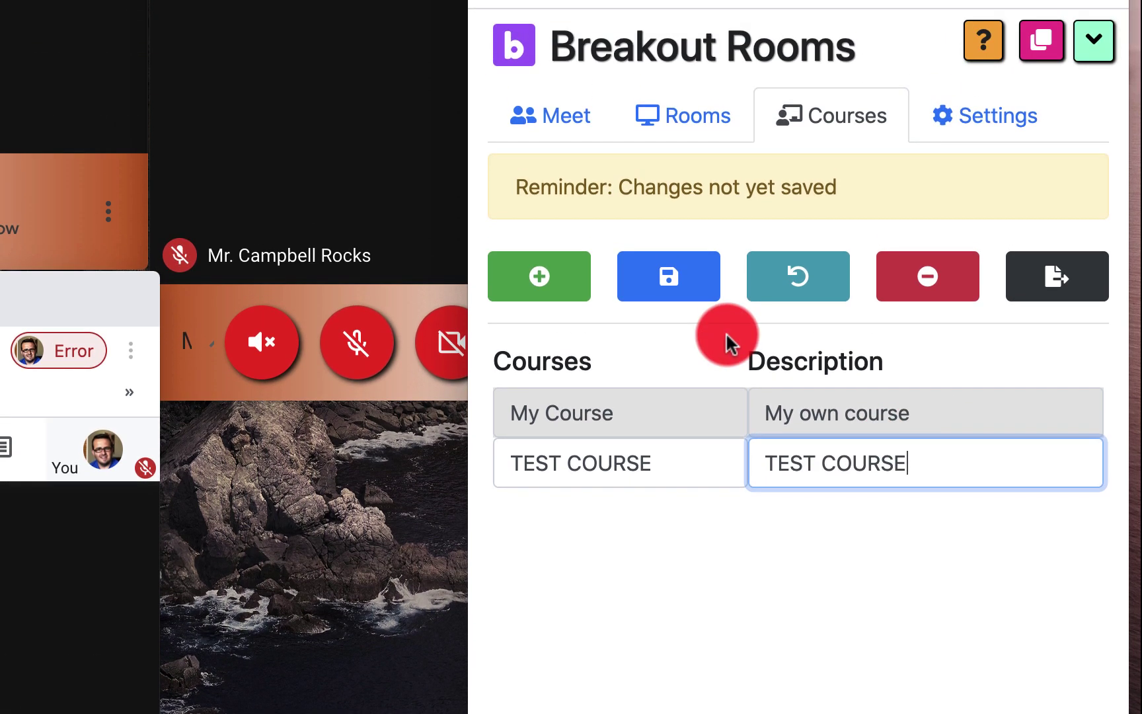
# - Save the course list containing TEST COURSE and open the room setup page
pyautogui.click(686, 131)
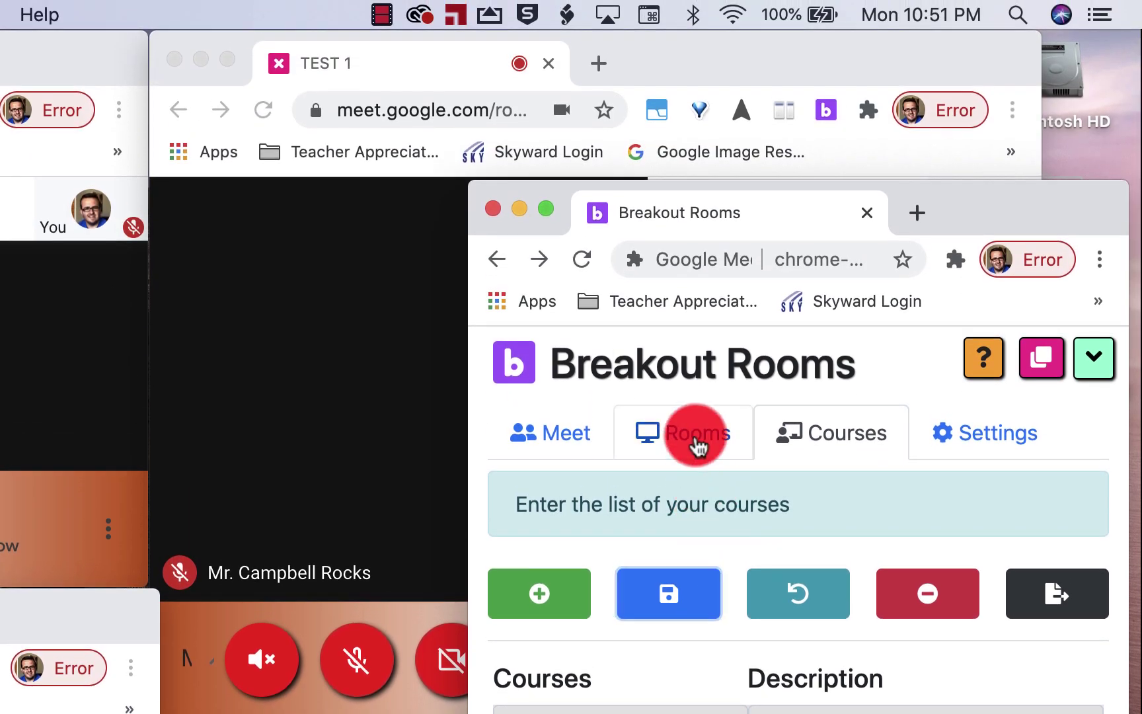
pyautogui.click(698, 447)
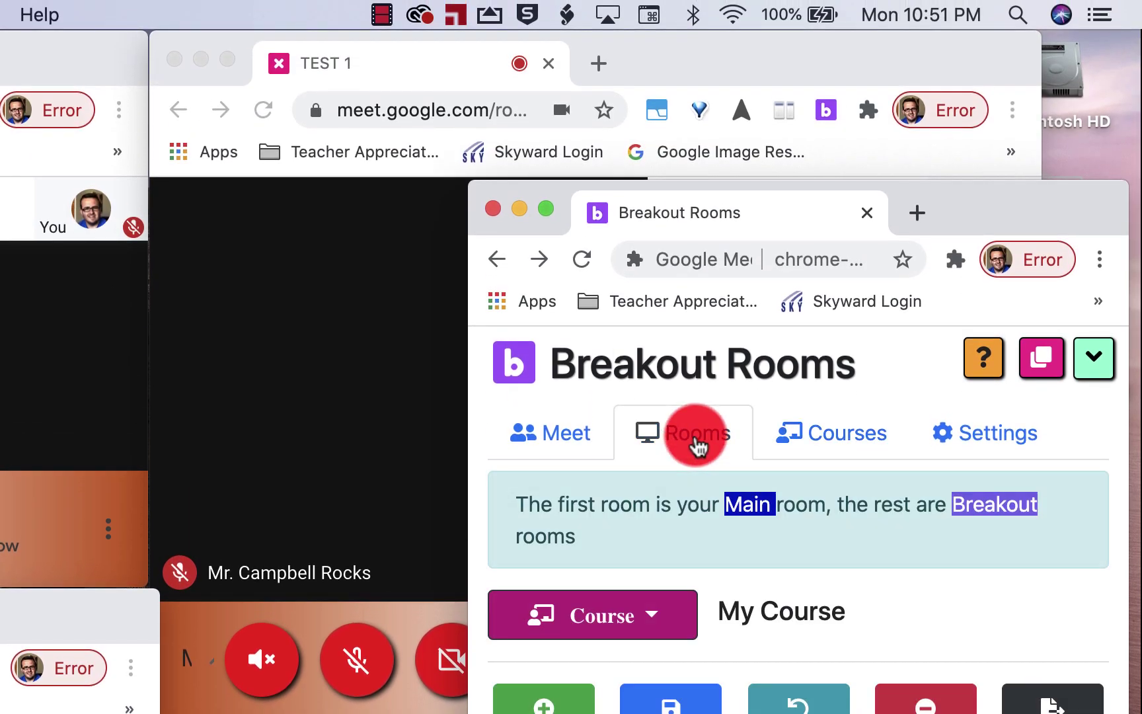
pyautogui.click(806, 433)
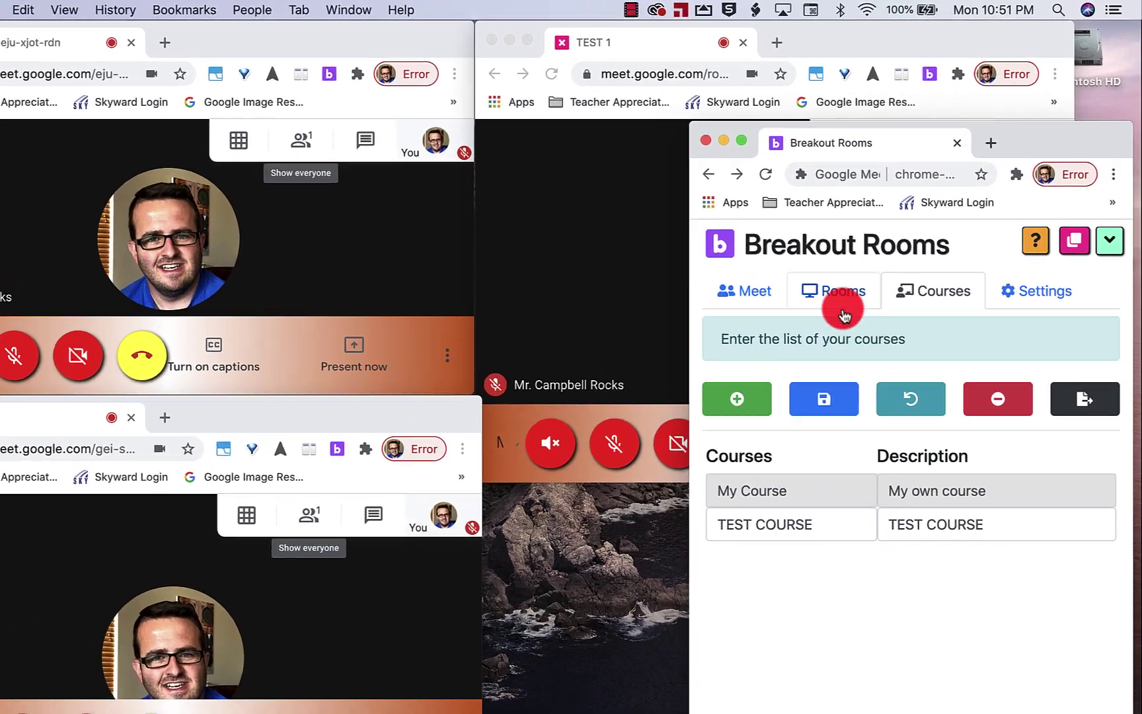
pyautogui.click(845, 315)
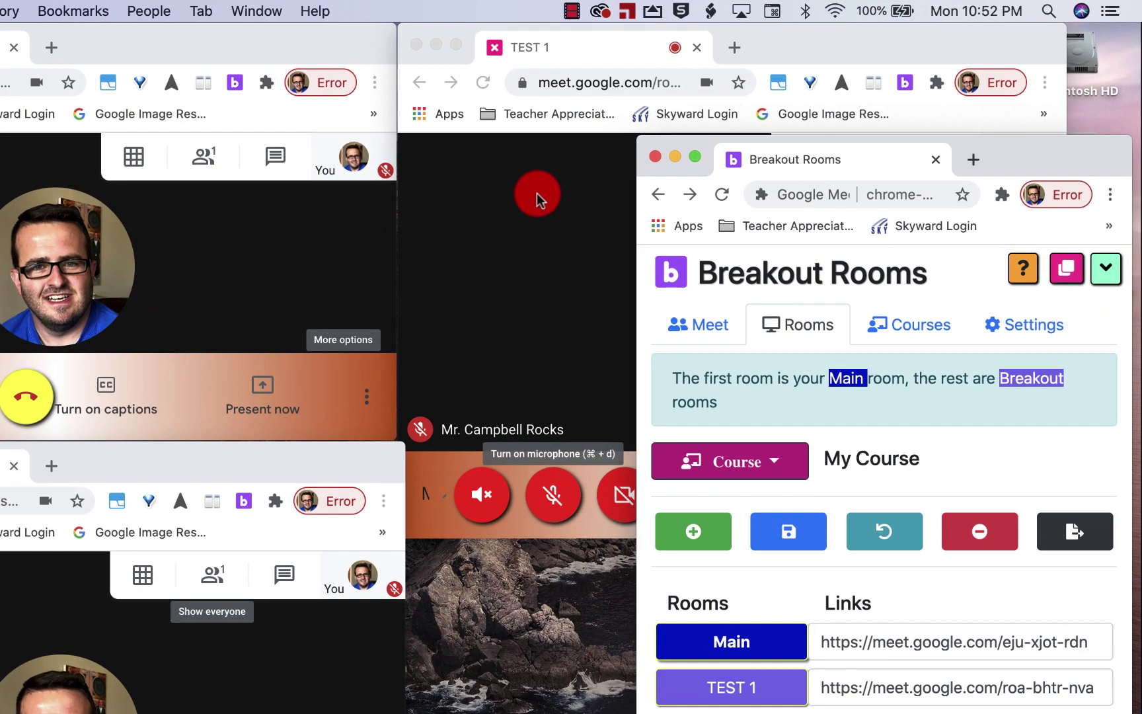
pyautogui.click(592, 158)
pyautogui.moveTo(841, 142)
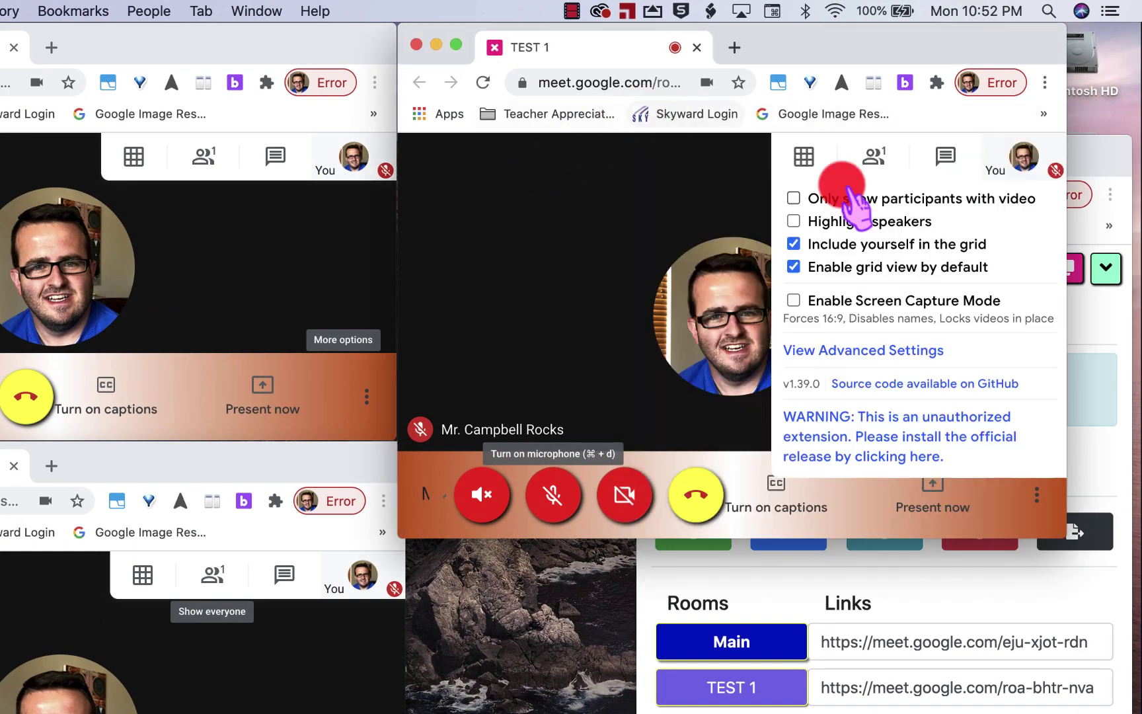
pyautogui.click(1063, 239)
pyautogui.click(622, 88)
pyautogui.click(1014, 638)
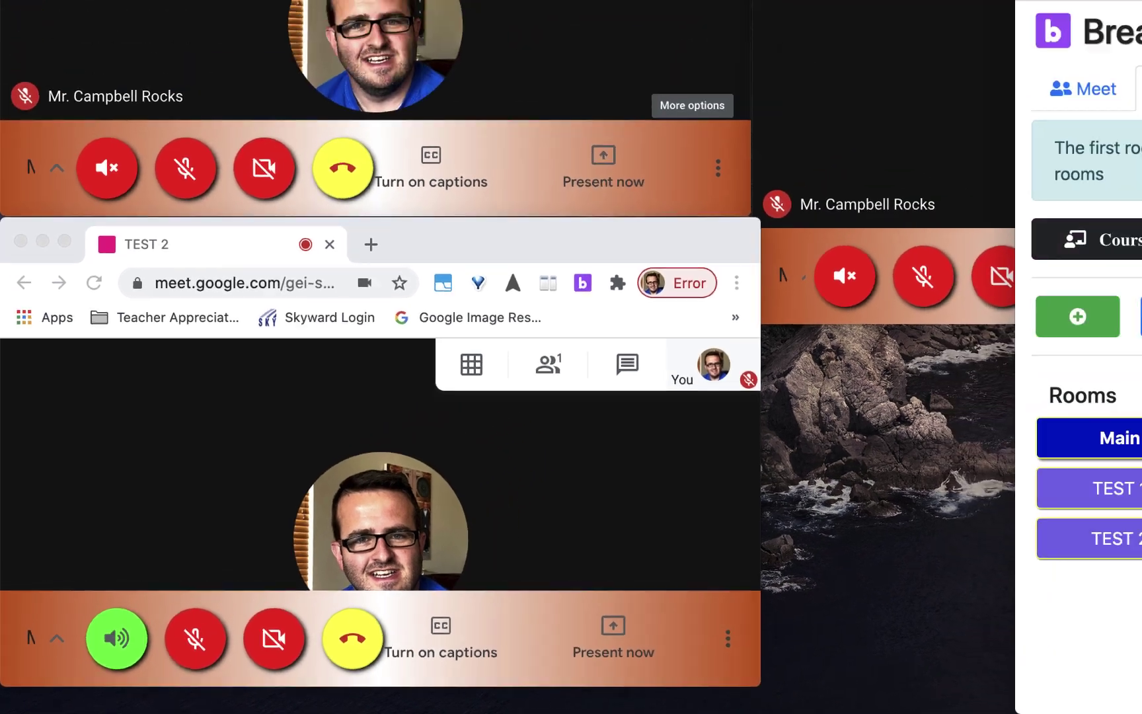
# - Select TEST COURSE for the room setup and name its first room MAIN ROOM
pyautogui.click(912, 381)
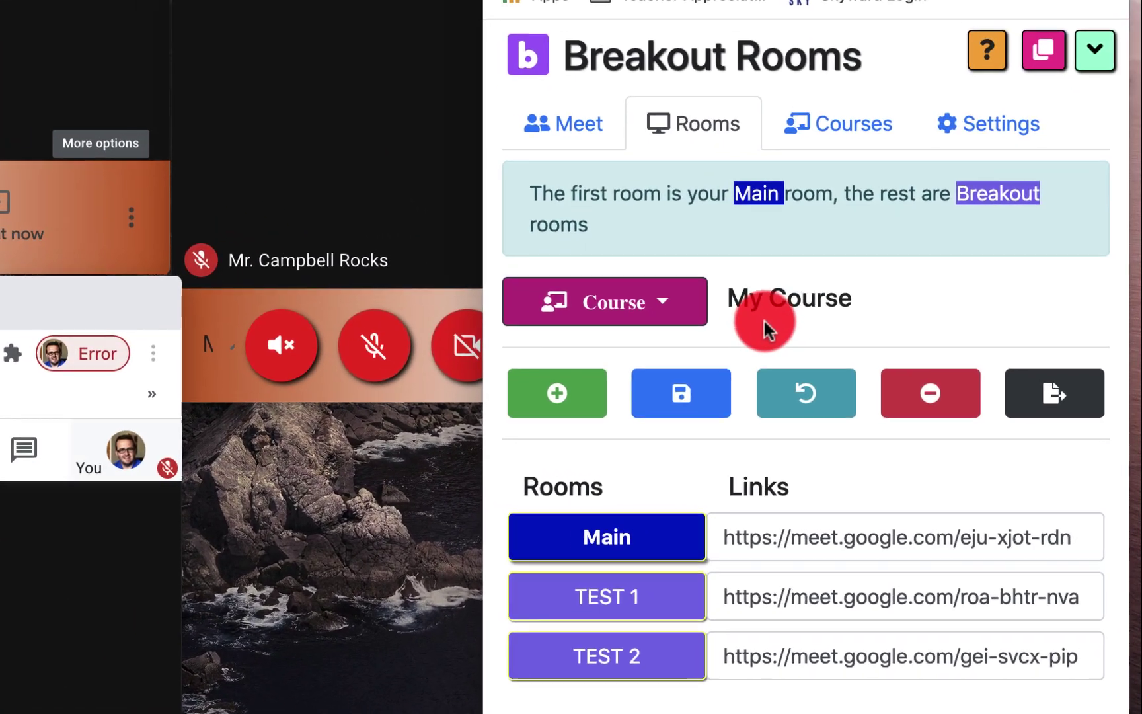
pyautogui.click(857, 374)
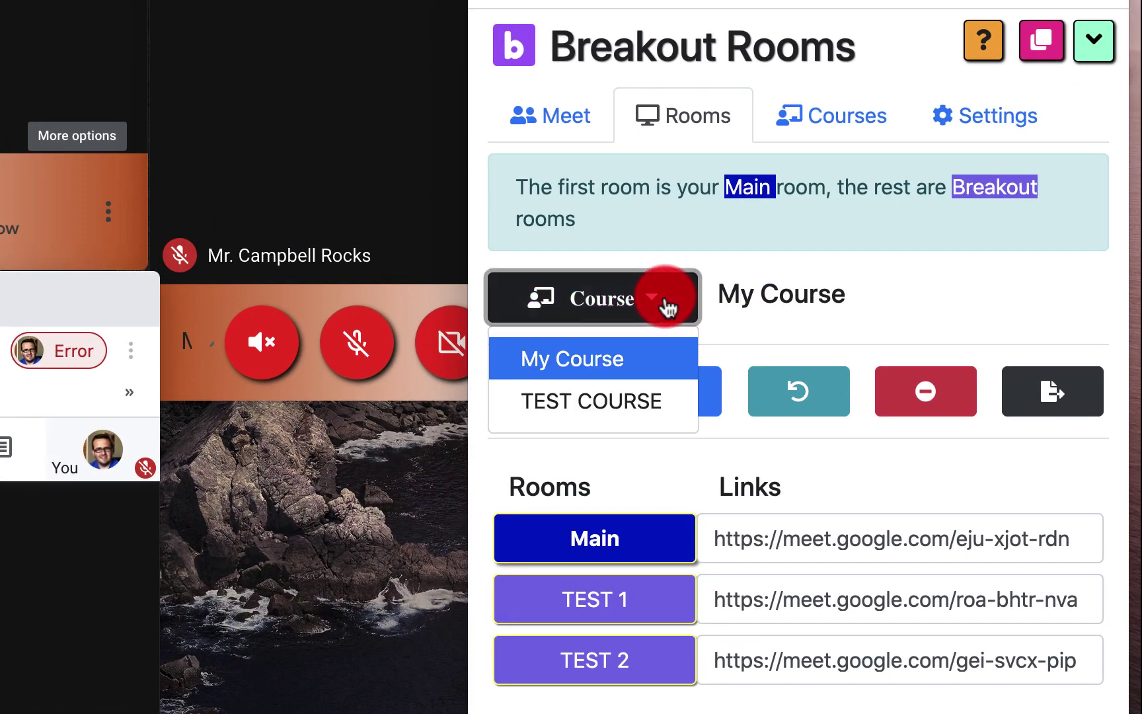
pyautogui.click(632, 400)
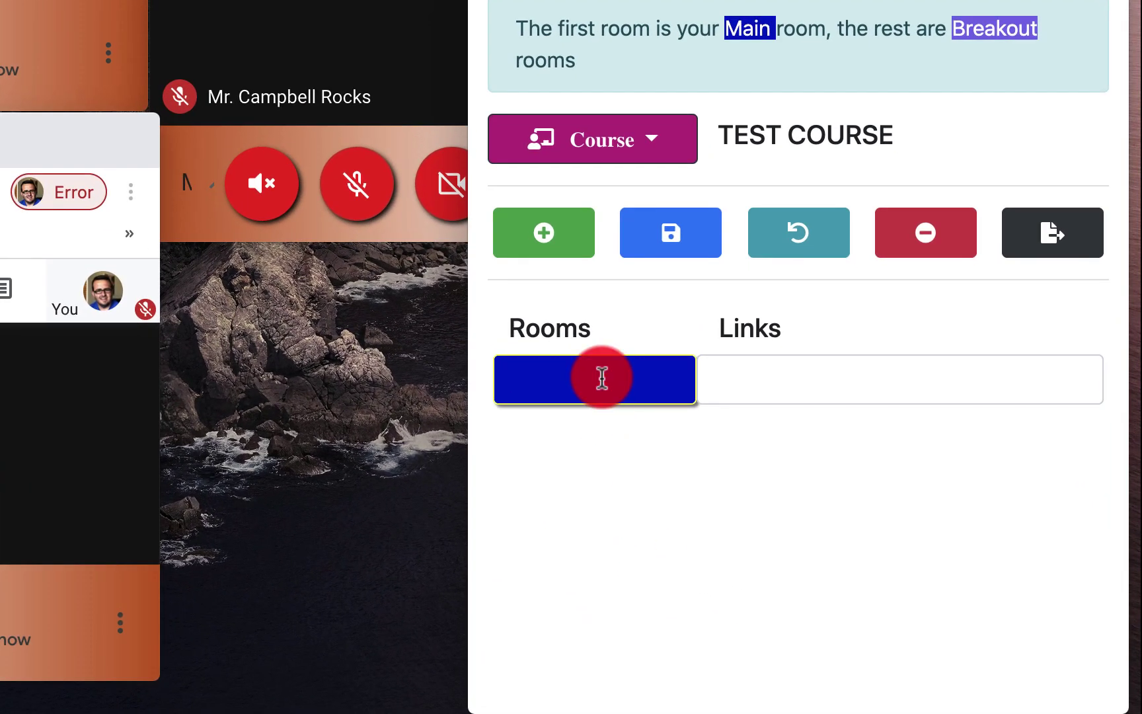
pyautogui.click(601, 378)
pyautogui.write('MAIN ROOM')
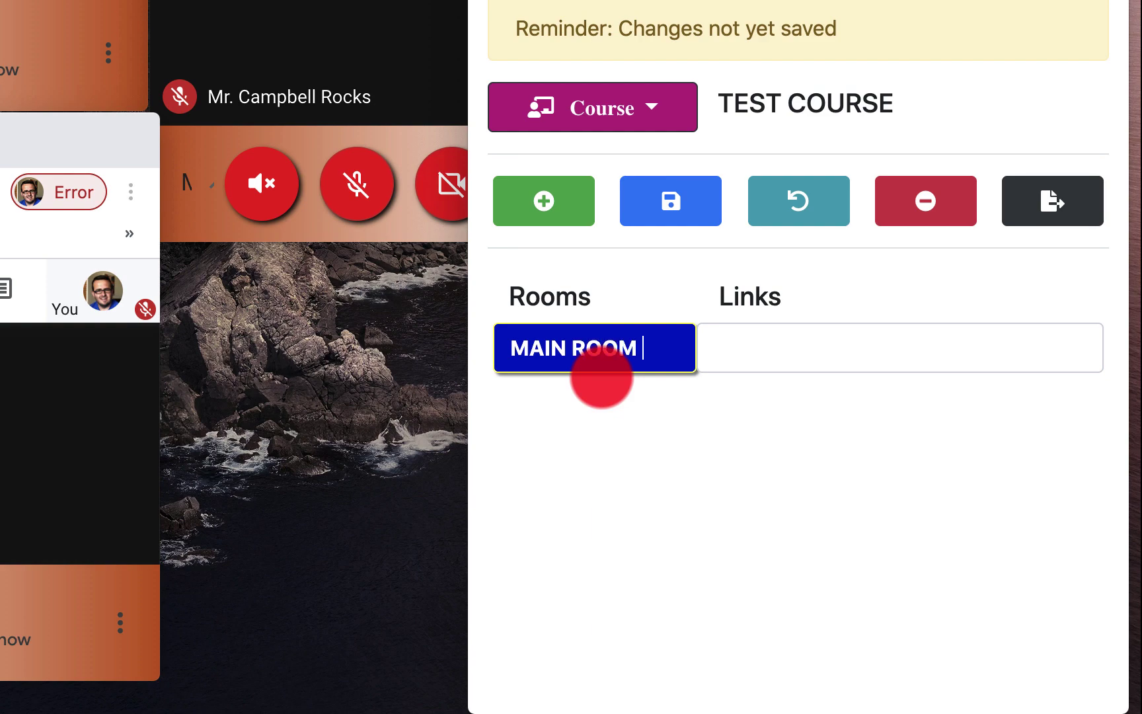
pyautogui.click(755, 359)
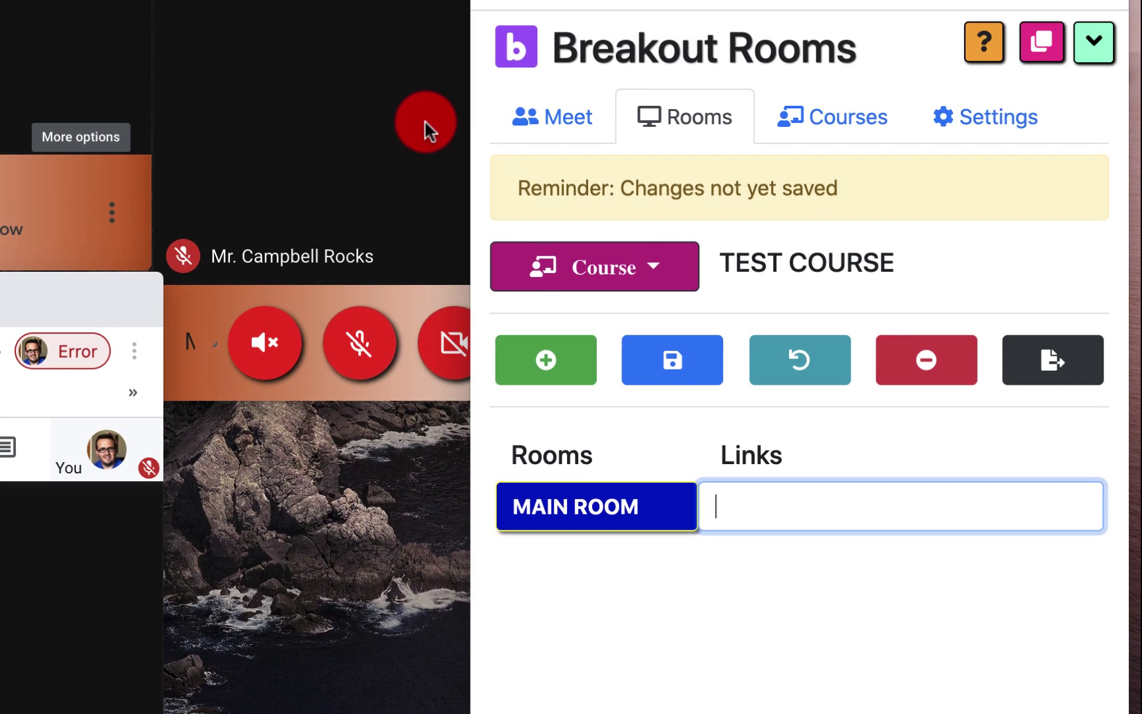
# - Open Google Meet in a new browser window and start an instant meeting for the main room
pyautogui.click(541, 193)
pyautogui.press('super+n')
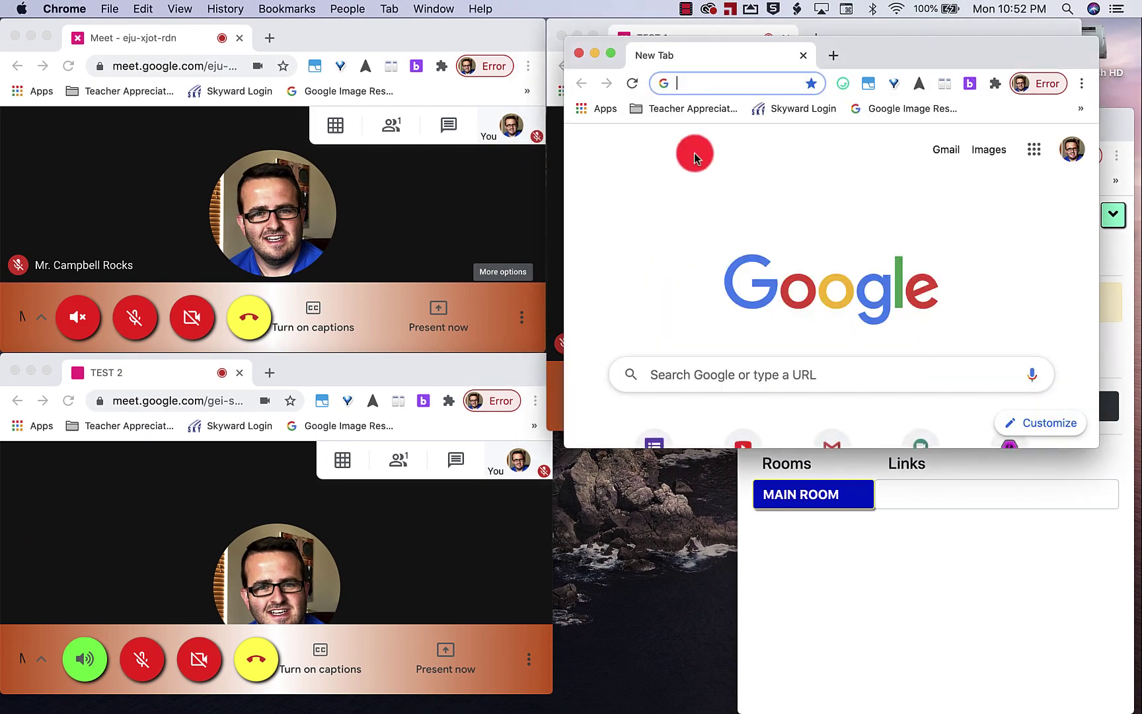
pyautogui.write('meet')
pyautogui.press('Return')
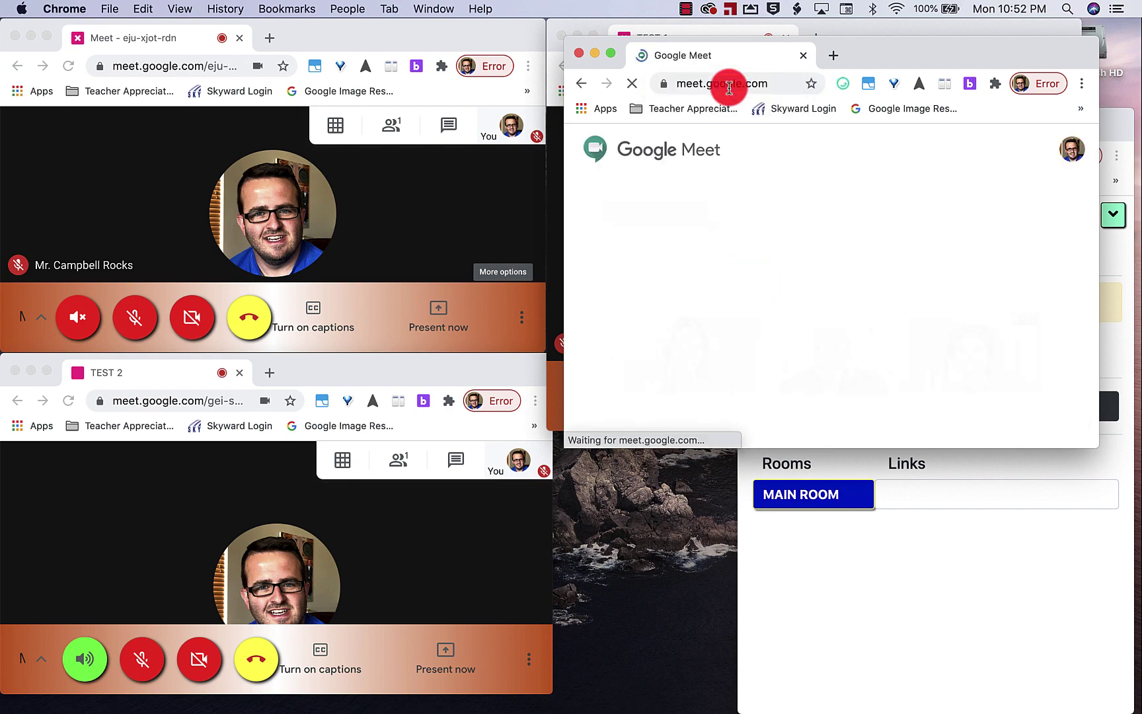
pyautogui.scroll(-5, 722, 299)
pyautogui.scroll(5, 721, 303)
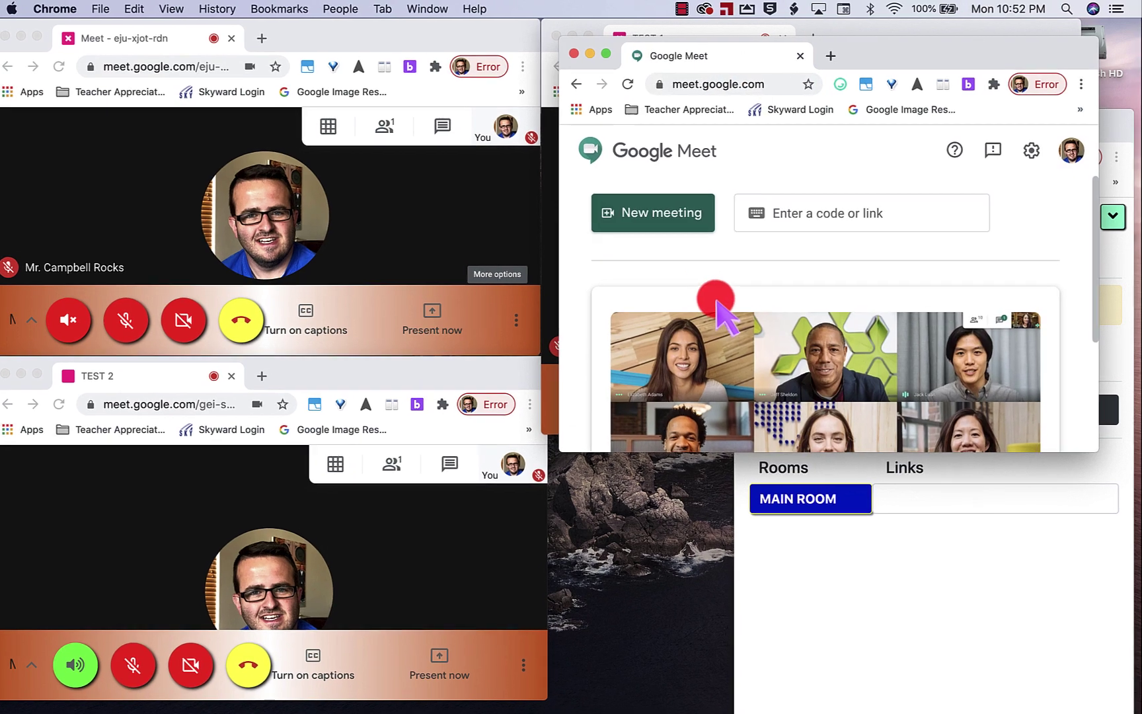
pyautogui.click(655, 218)
pyautogui.click(693, 246)
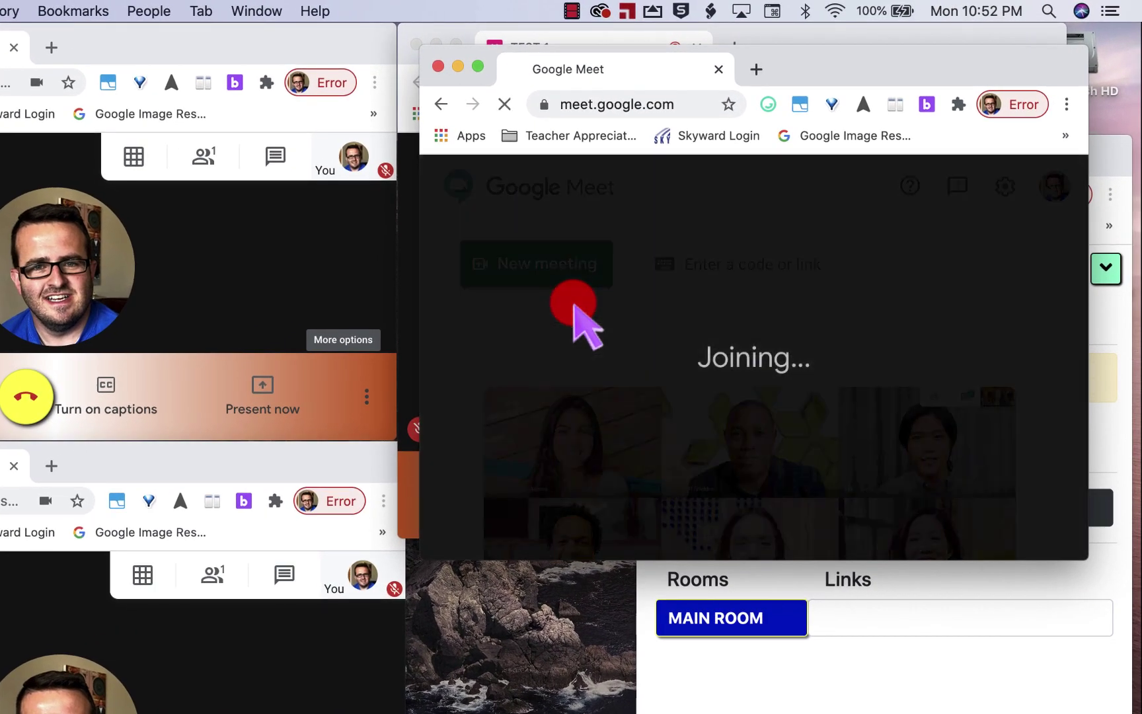
# - Copy the new meeting's address and enter it as the link for MAIN ROOM
pyautogui.click(651, 105)
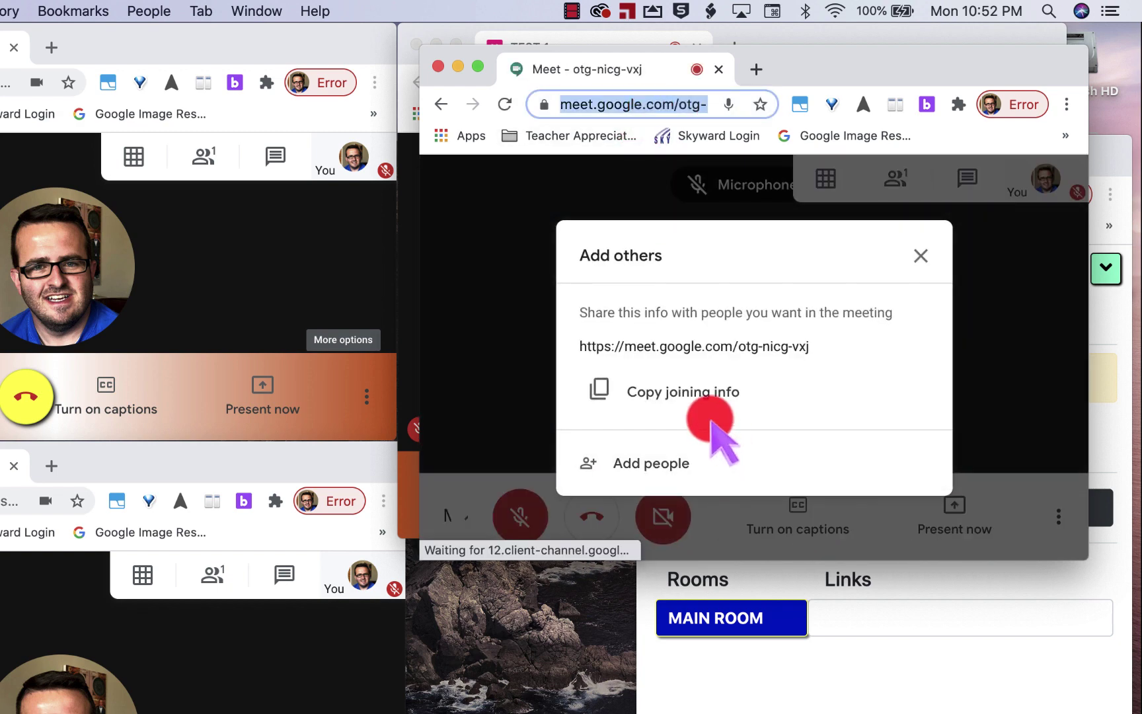
pyautogui.click(920, 256)
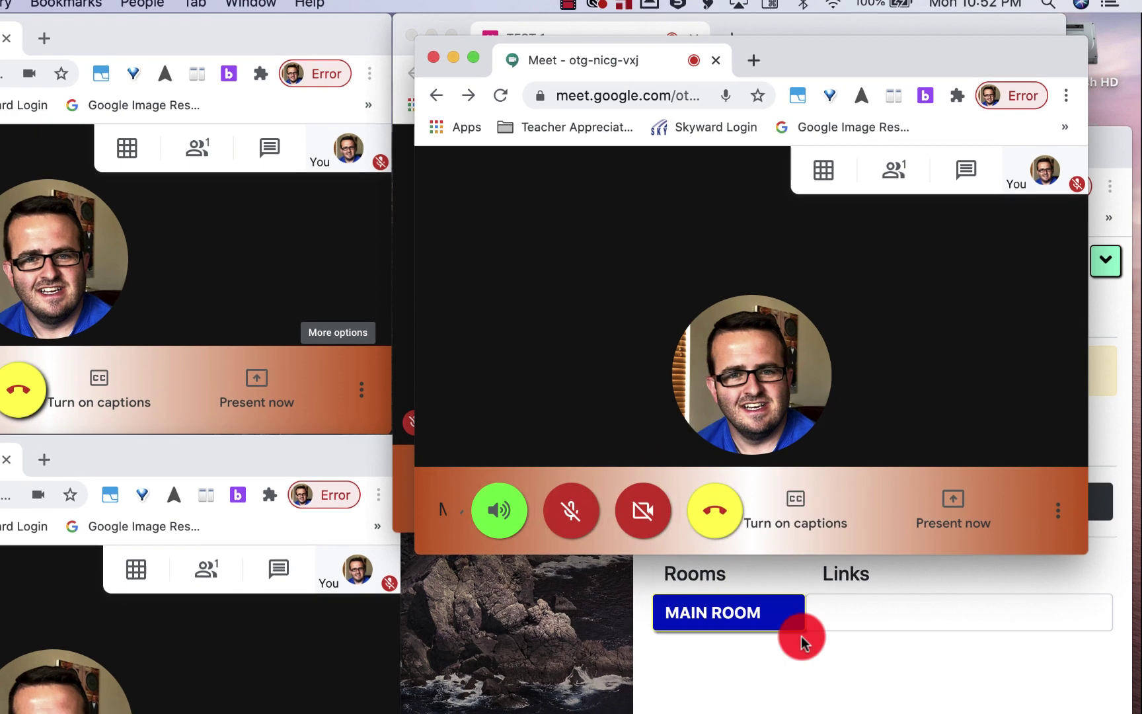
pyautogui.click(819, 621)
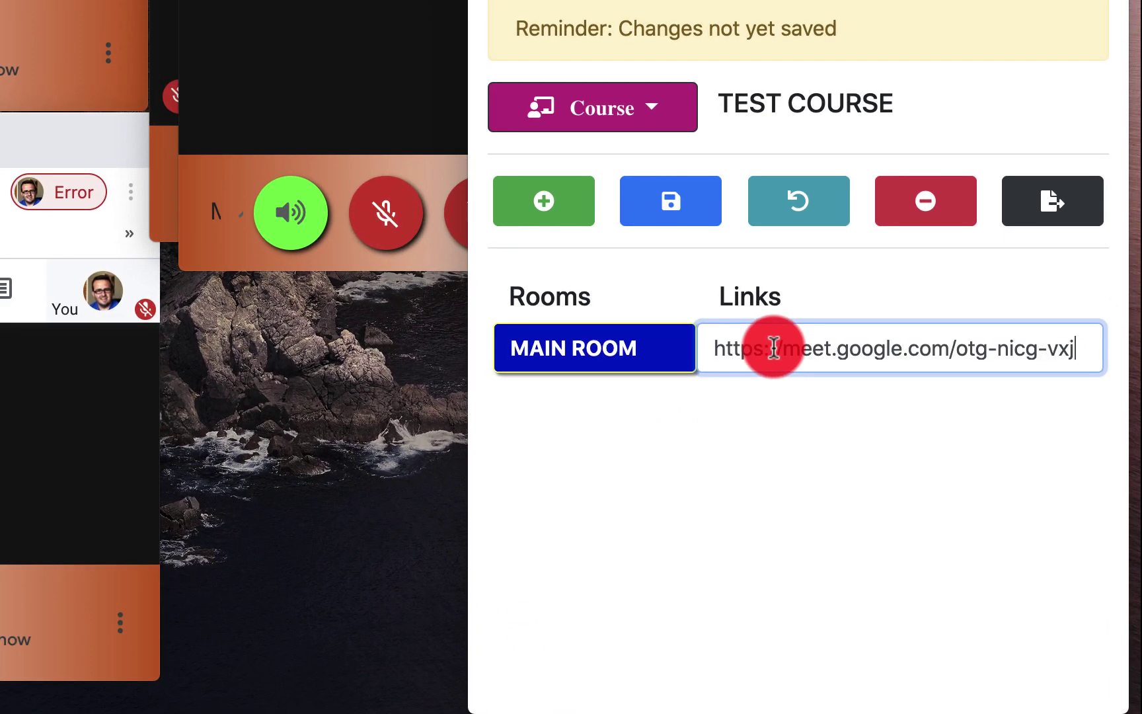
pyautogui.click(700, 516)
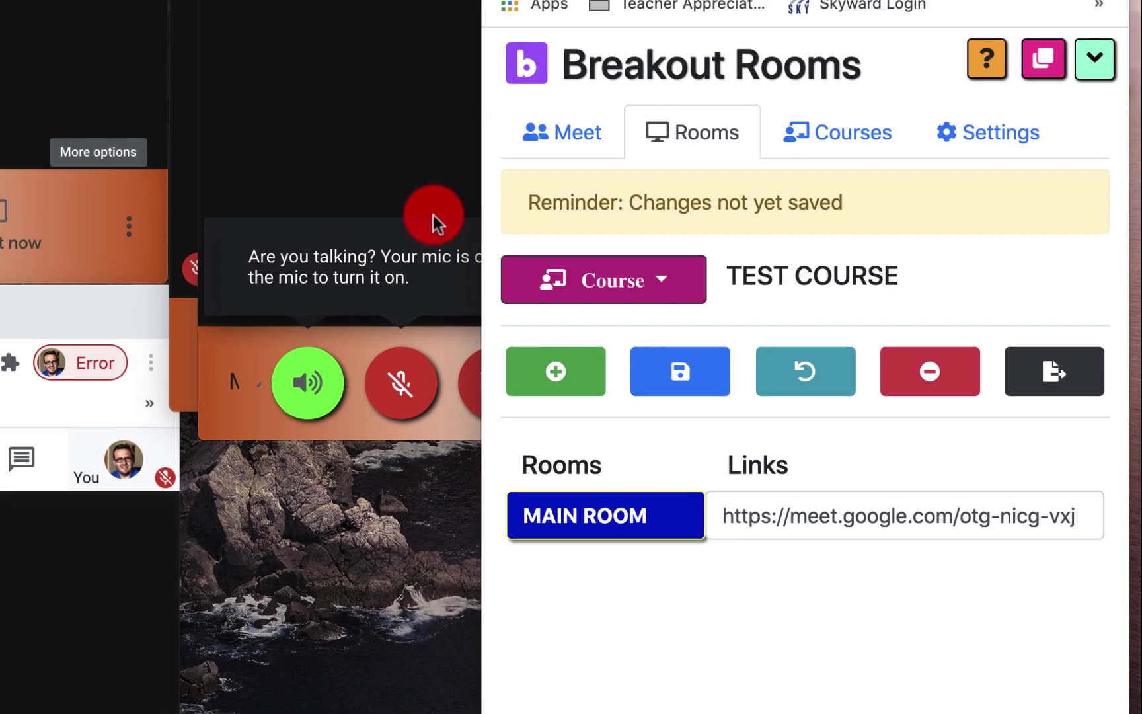
# - Close the main room's meeting window and save the room links of TEST COURSE
pyautogui.click(418, 35)
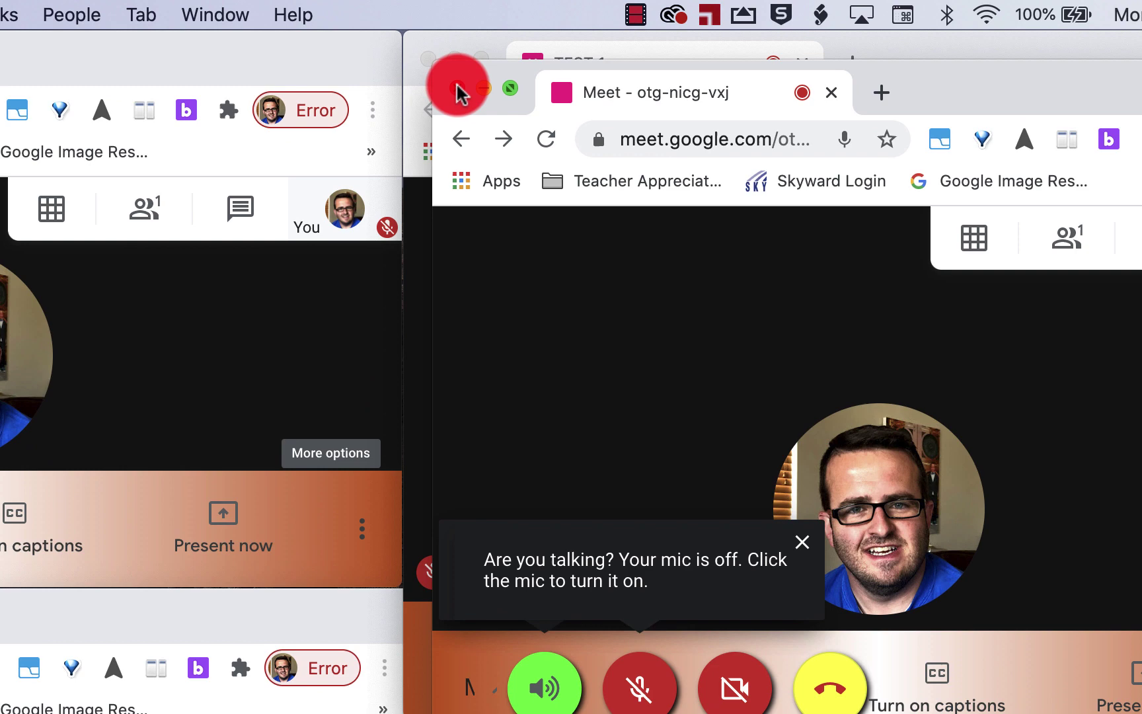
pyautogui.click(438, 66)
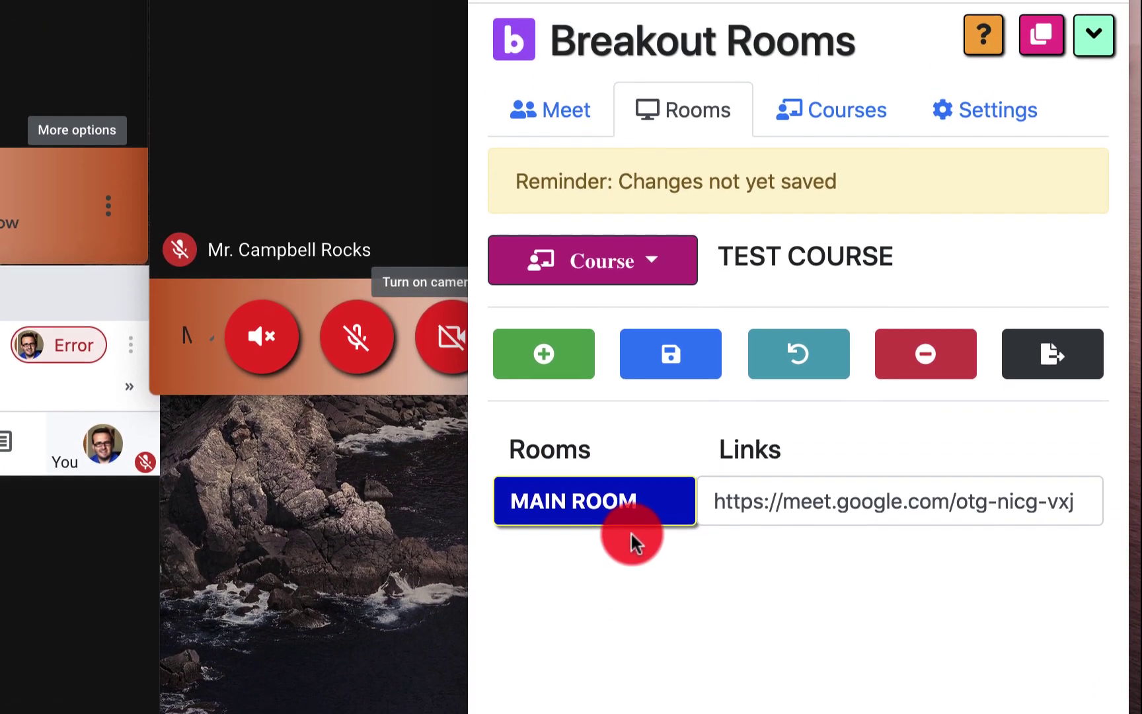
pyautogui.click(680, 217)
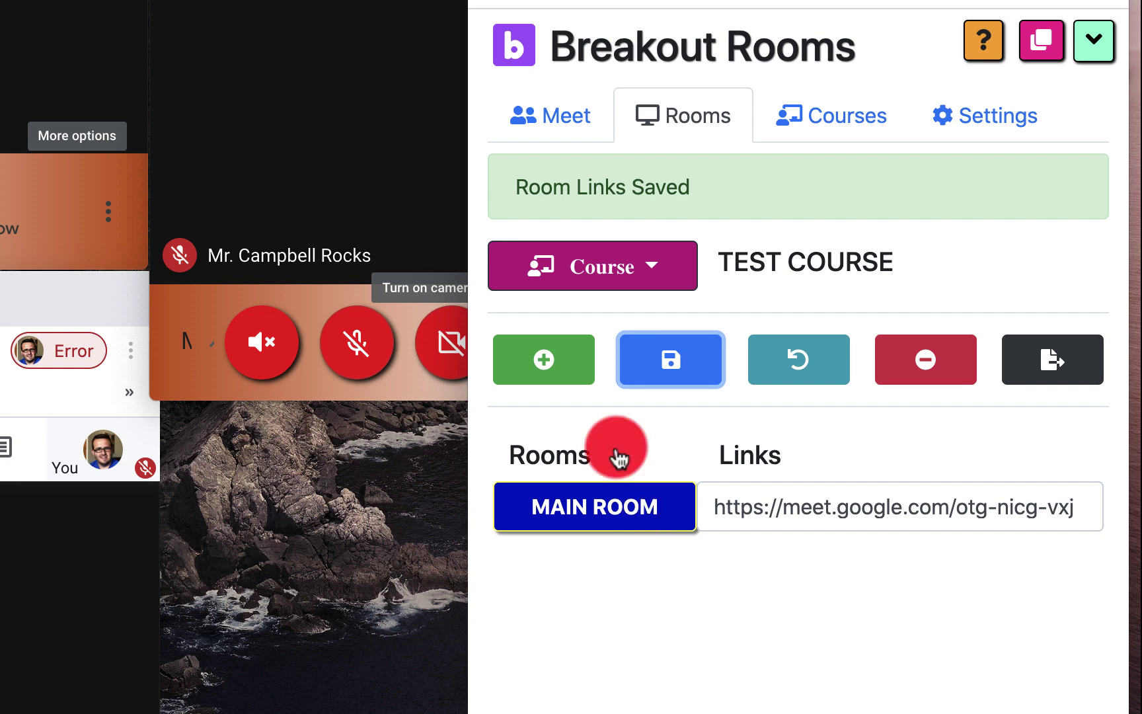
# - Add a second room named BREAKOUT ROOM to TEST COURSE
pyautogui.click(557, 355)
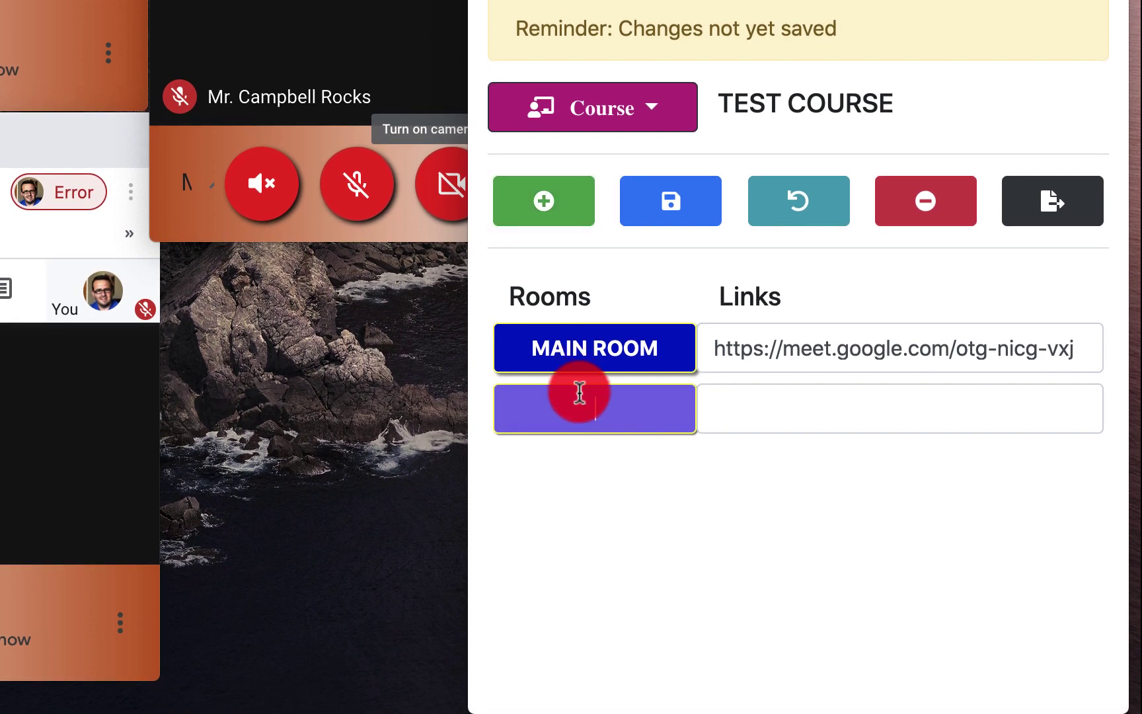
pyautogui.click(581, 374)
pyautogui.write('BREAKOUT ROOM')
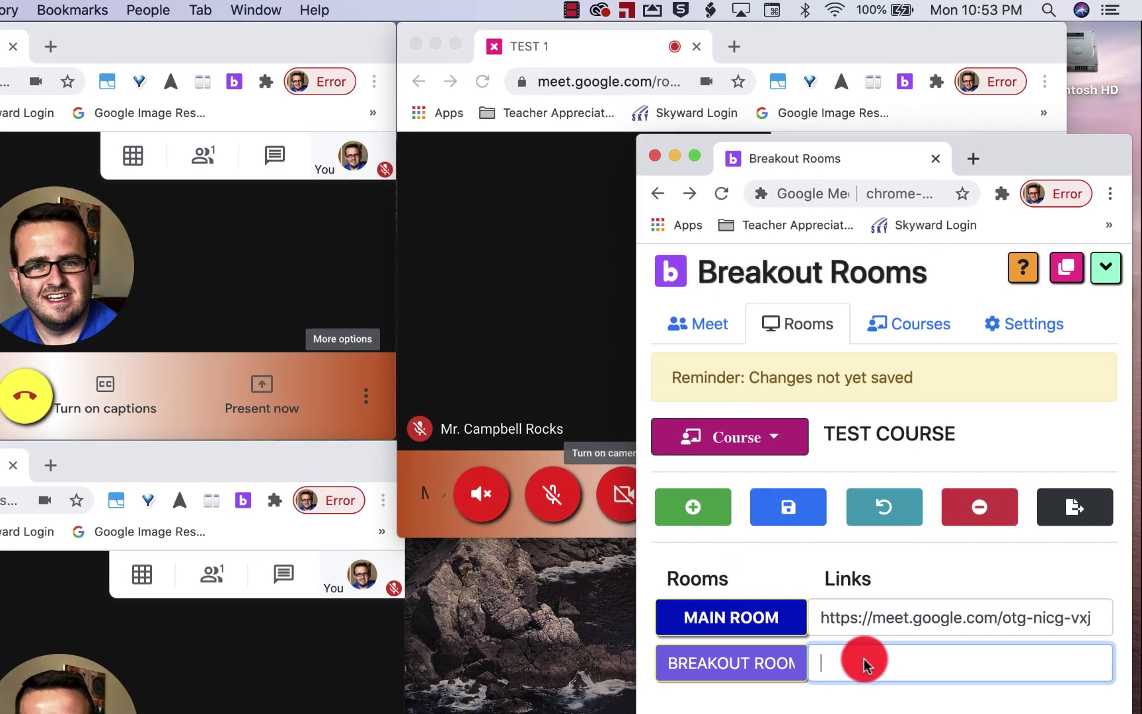
# - Start another instant Google Meet meeting in a new browser window for the breakout room
pyautogui.click(504, 286)
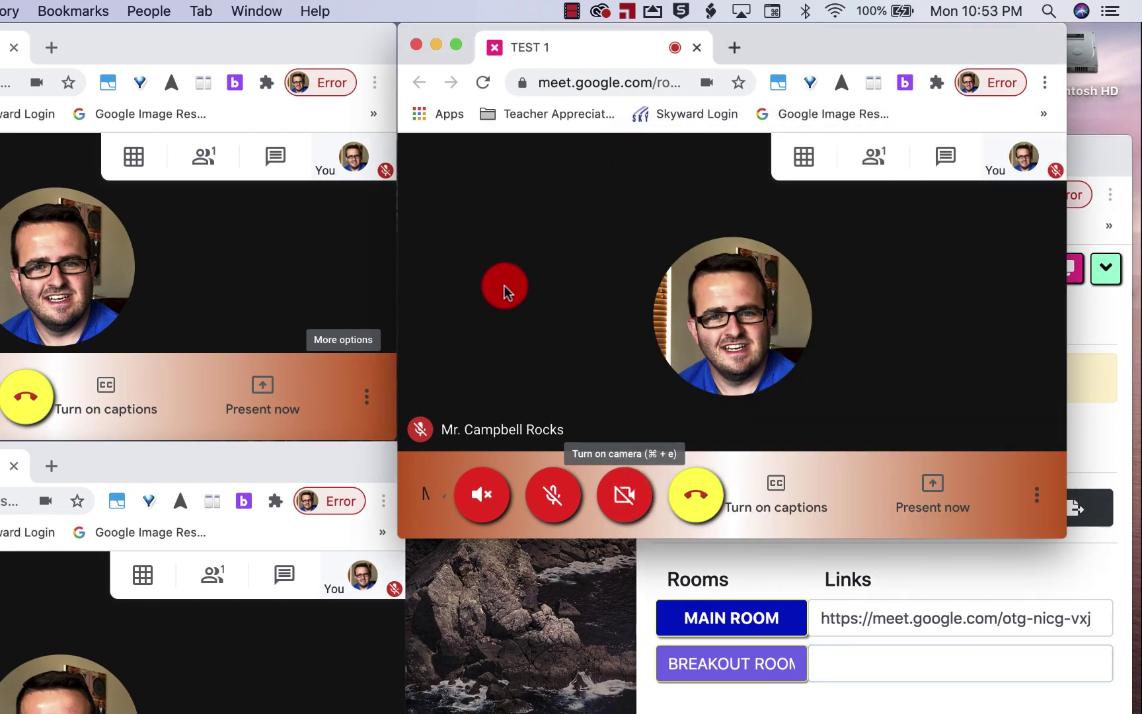
pyautogui.press('super+n')
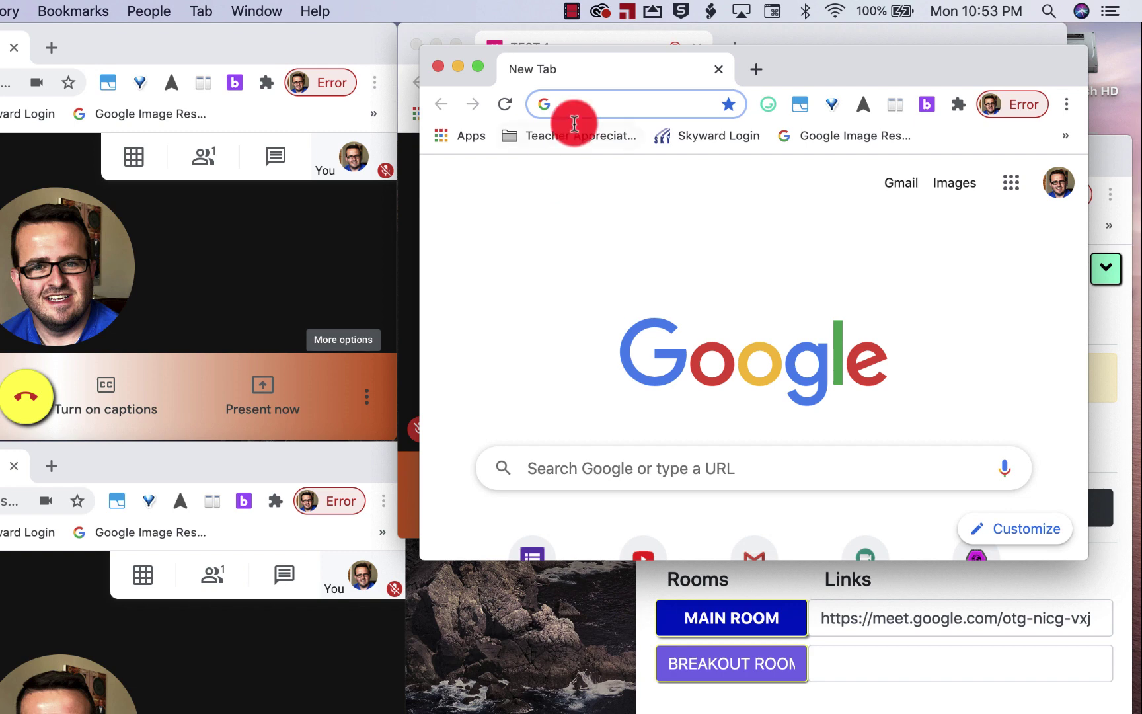
pyautogui.click(593, 104)
pyautogui.write('mee')
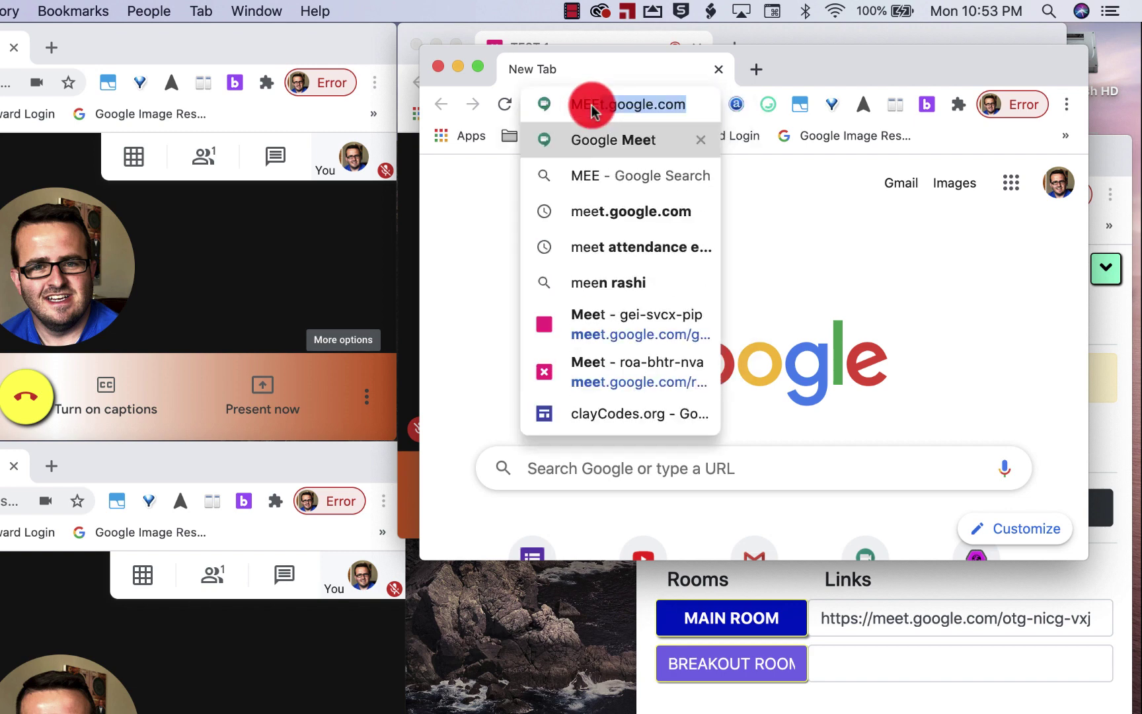
pyautogui.press('Return')
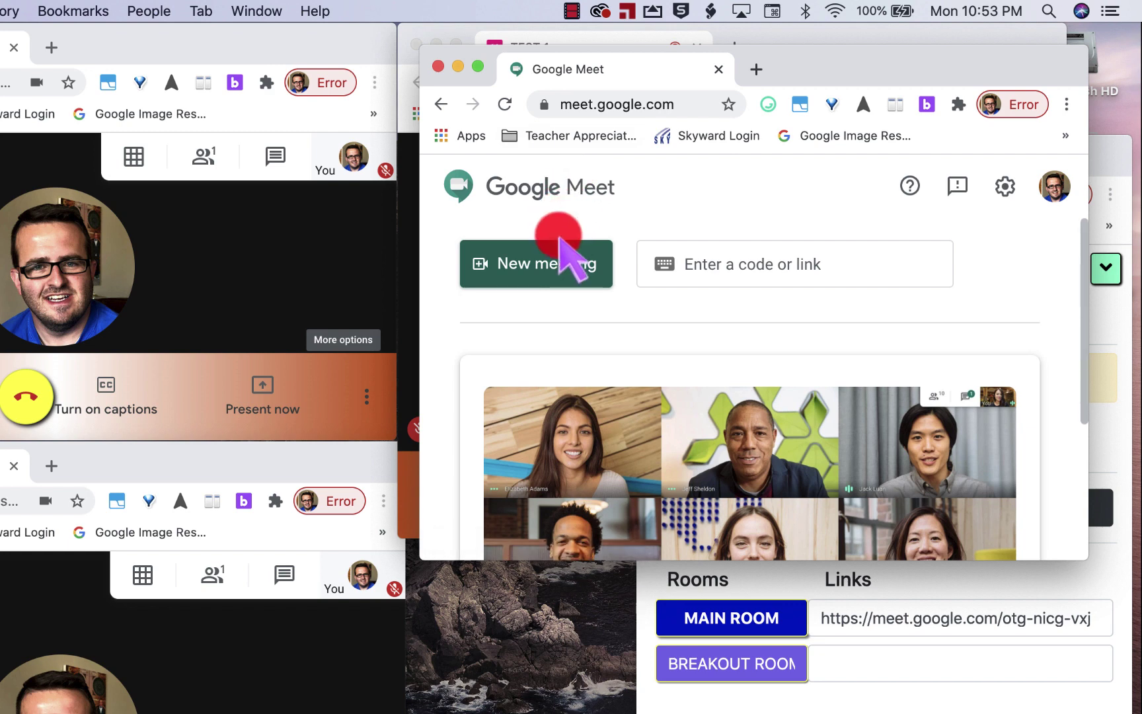
pyautogui.click(562, 256)
pyautogui.click(582, 301)
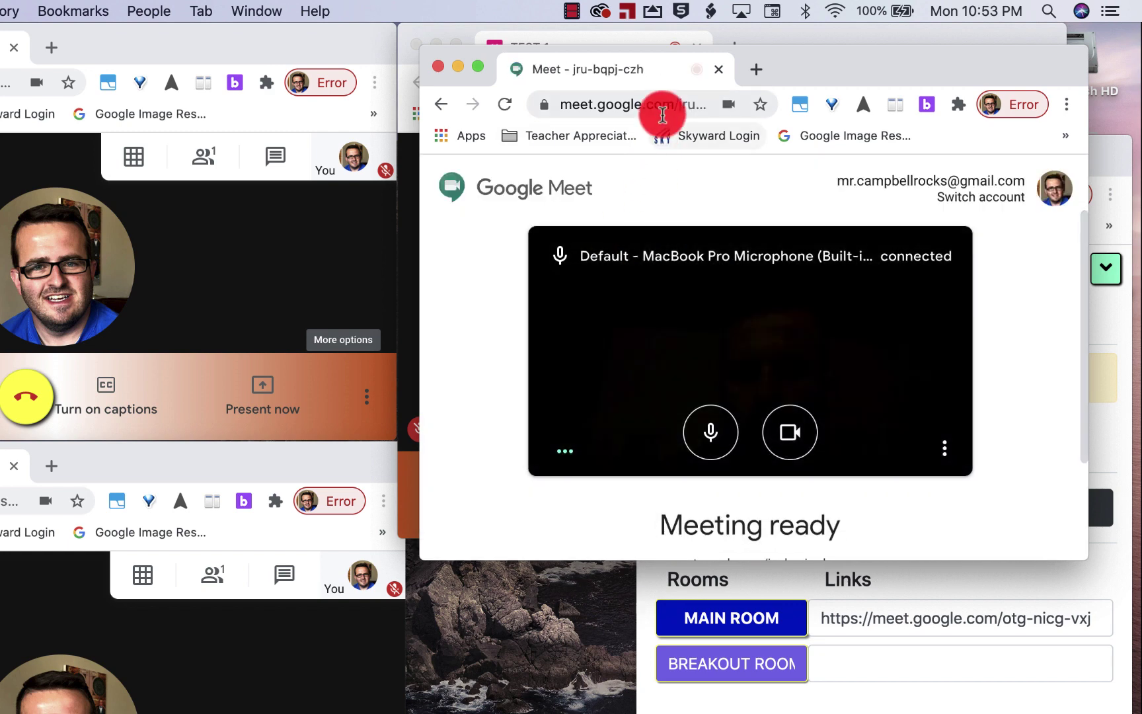
# - Enter the second meeting's copied address as the BREAKOUT ROOM link, closing that meeting, and save the room links
pyautogui.click(661, 107)
pyautogui.press('super+c')
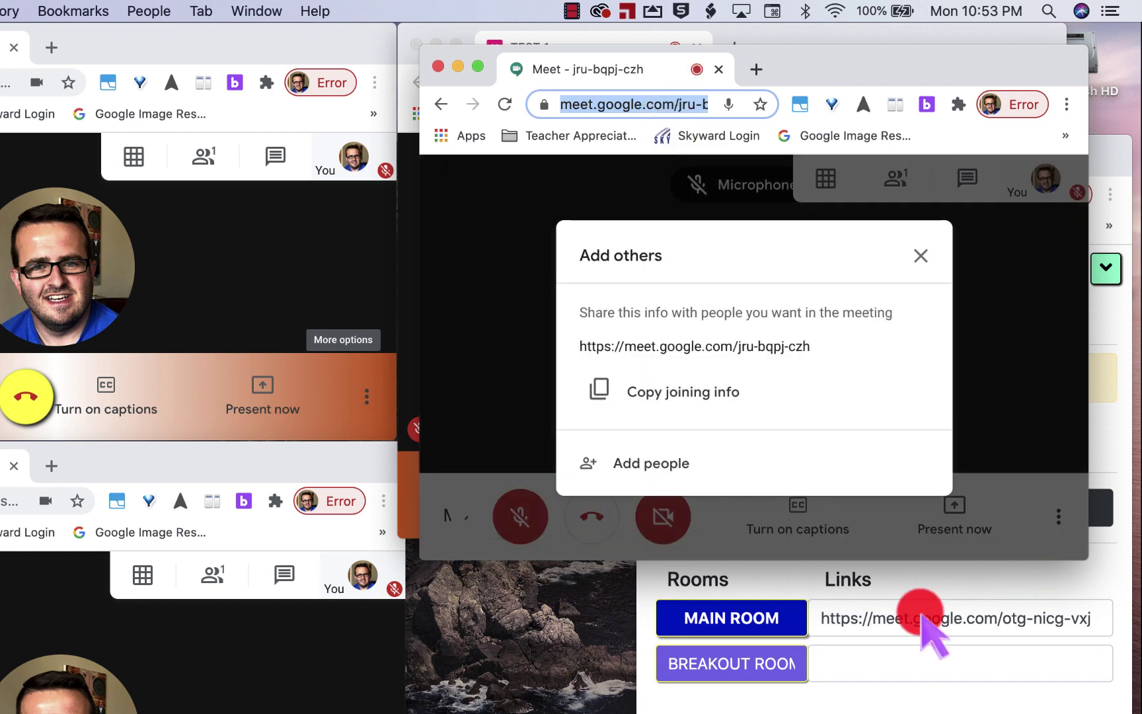
pyautogui.click(921, 255)
pyautogui.click(719, 69)
pyautogui.click(889, 663)
pyautogui.press('super+v')
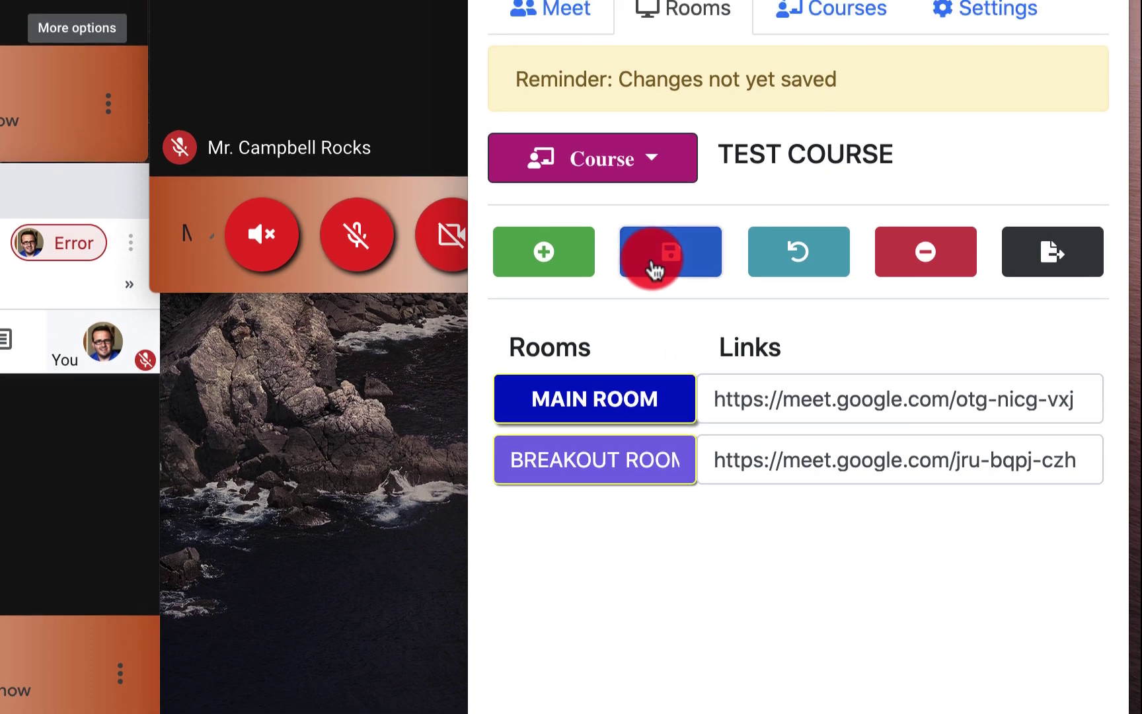
pyautogui.click(654, 268)
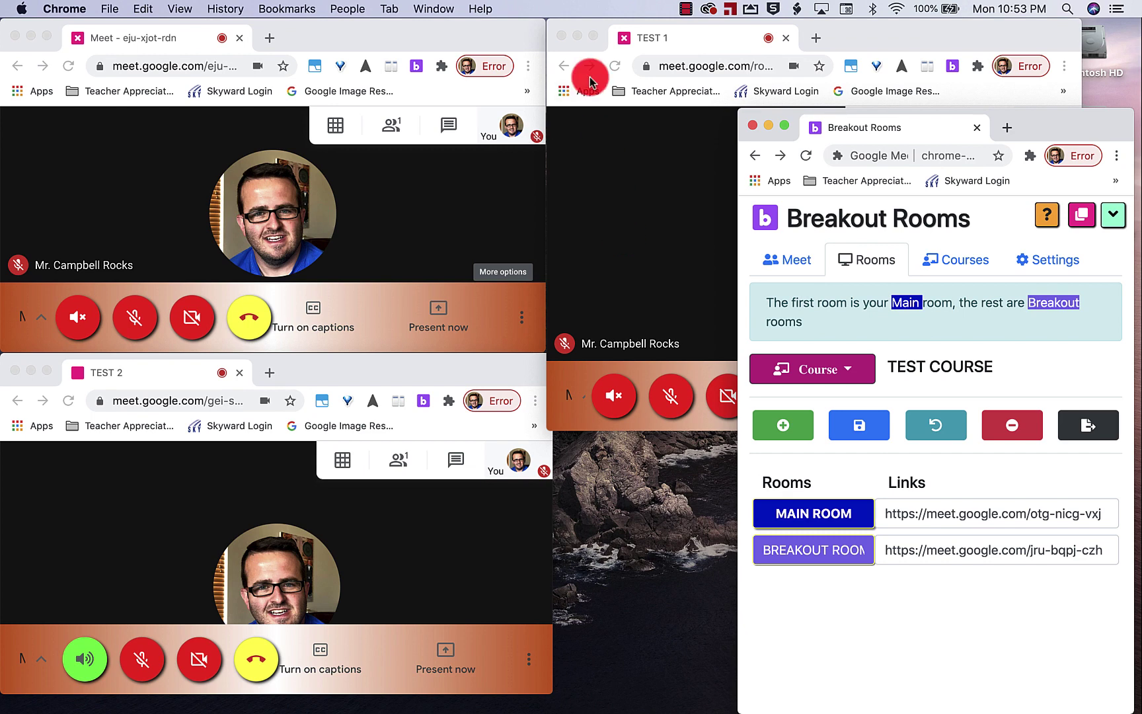
# - Close the three remaining Meet windows for TEST 1, the main room and TEST 2
pyautogui.click(562, 38)
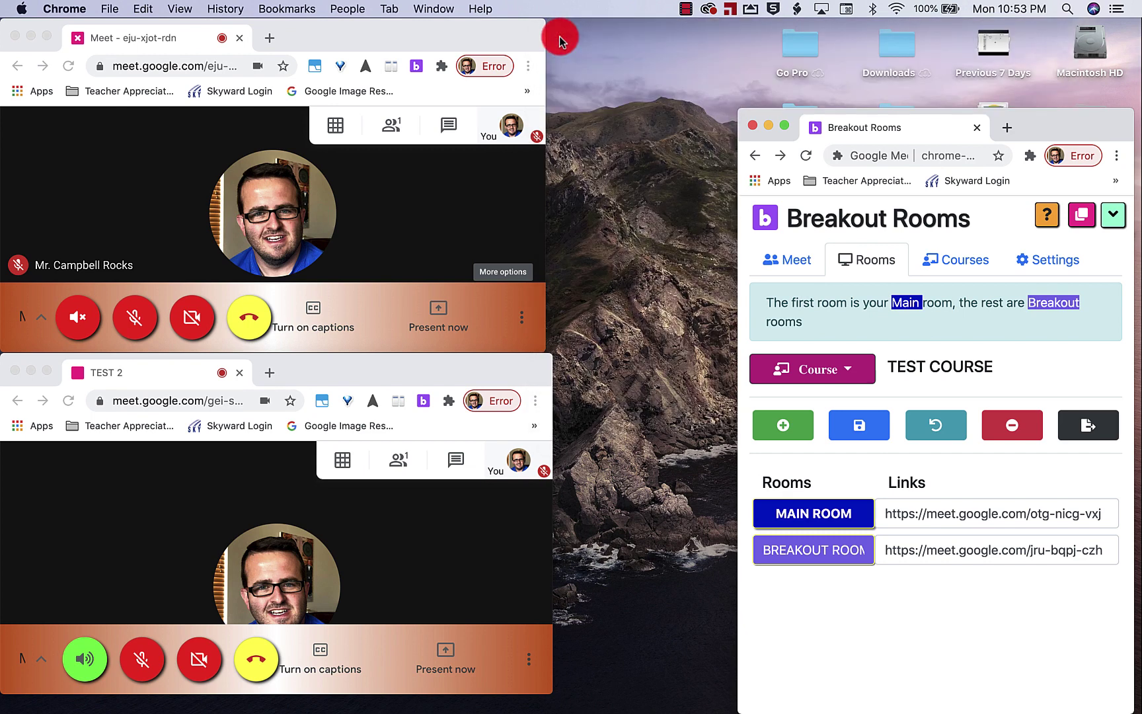
pyautogui.click(15, 38)
pyautogui.click(15, 372)
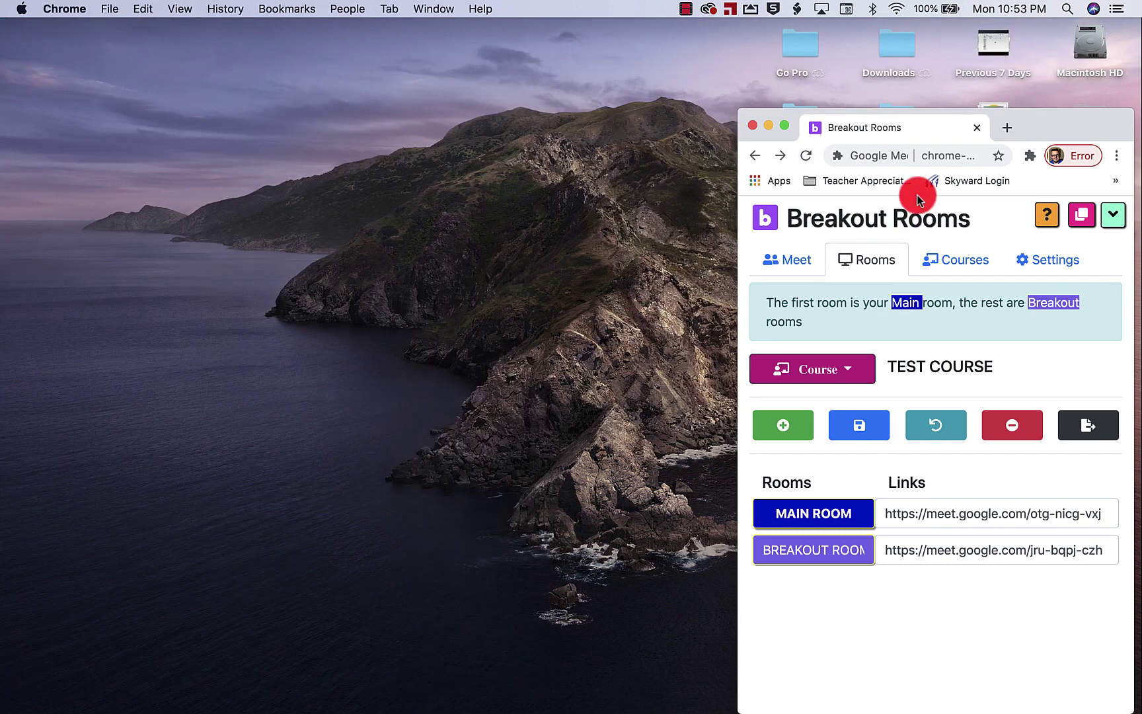
# - Move the Breakout Rooms window away from the screen edge and collapse it to its compact height
pyautogui.moveTo(1067, 127); pyautogui.dragTo(954, 88)
pyautogui.click(998, 171)
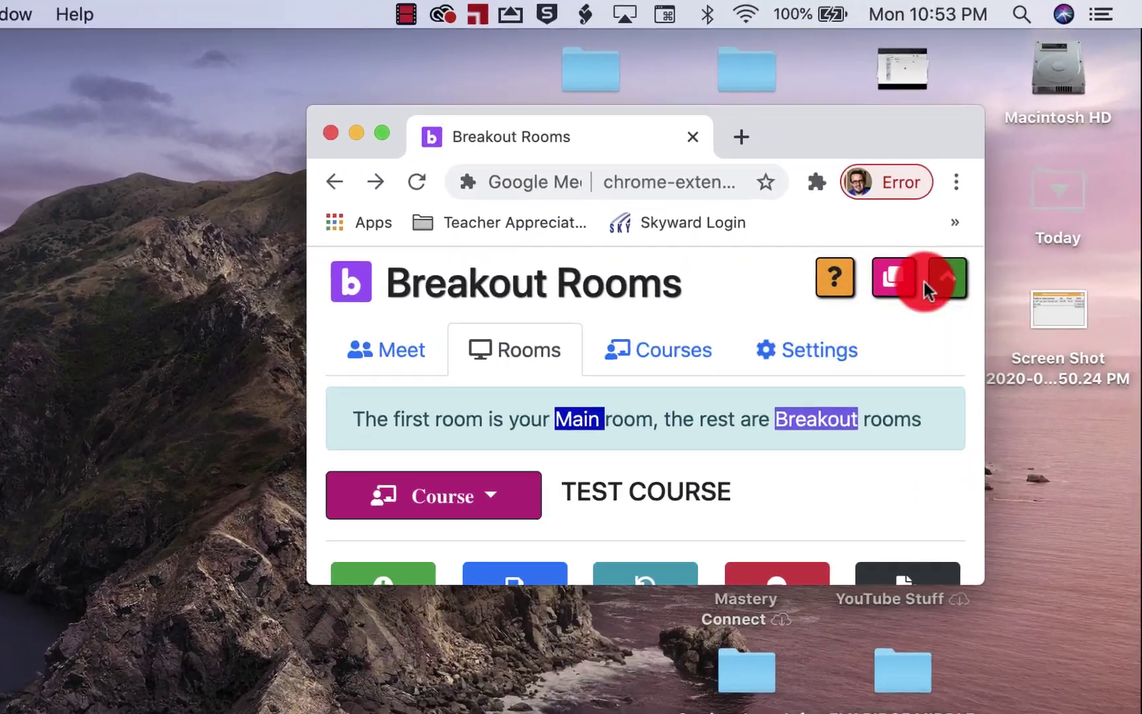
# - Enlarge the Breakout Rooms window and set the breakout rooms display to separate tiled windows
pyautogui.scroll(-5, 755, 465)
pyautogui.scroll(5, 757, 472)
pyautogui.moveTo(976, 603); pyautogui.dragTo(1104, 713)
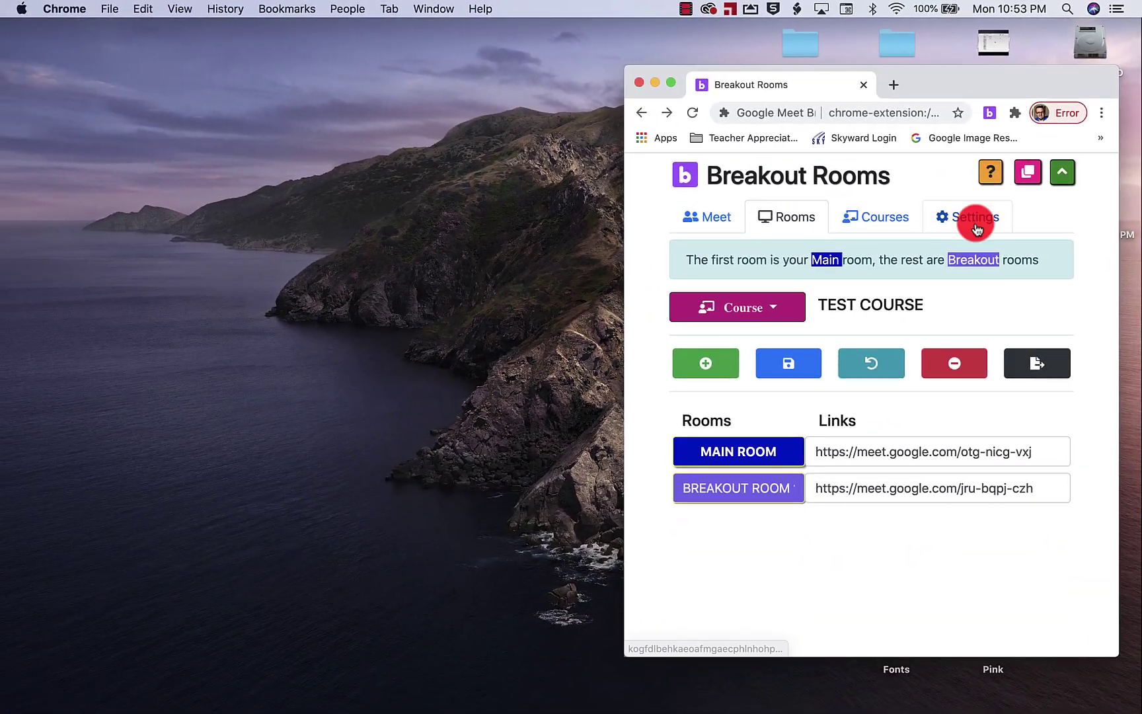
pyautogui.click(809, 362)
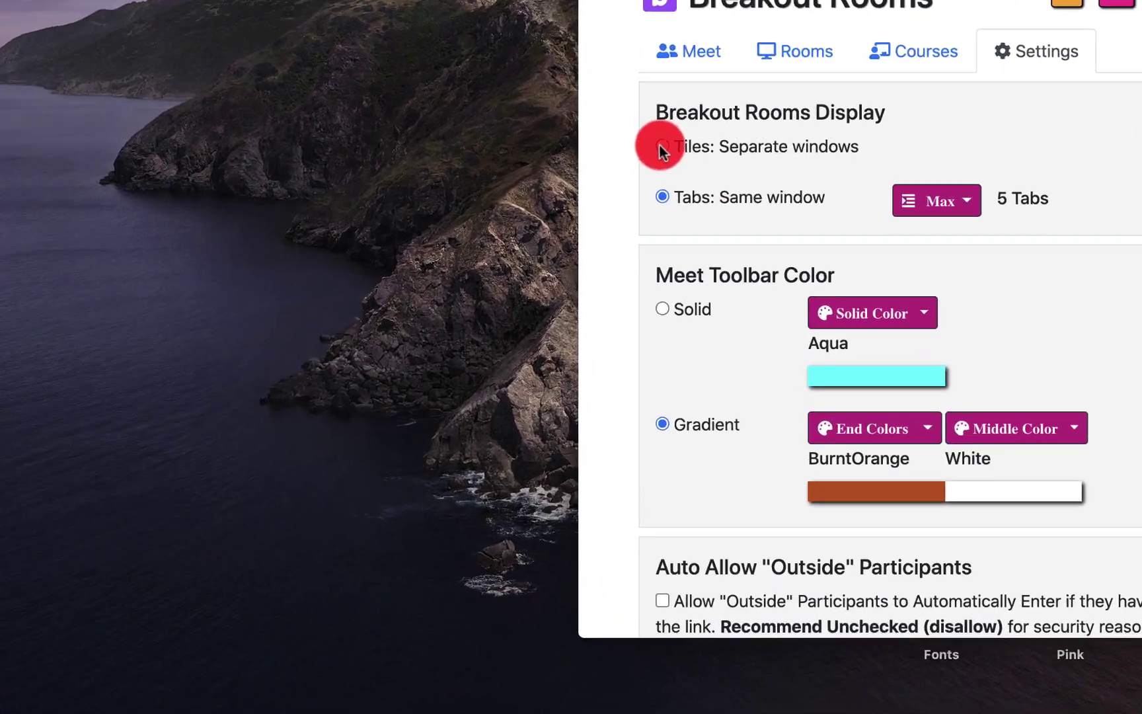
pyautogui.click(687, 287)
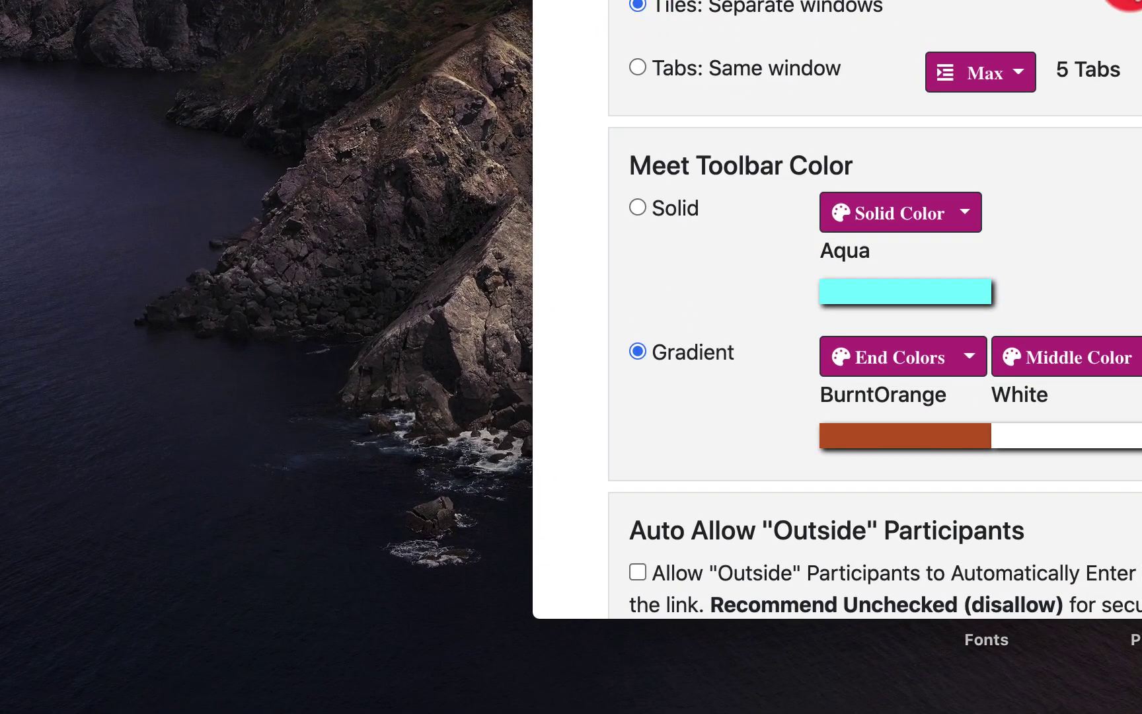
# - Check the list of courses and switch the room list to My Course
pyautogui.click(874, 167)
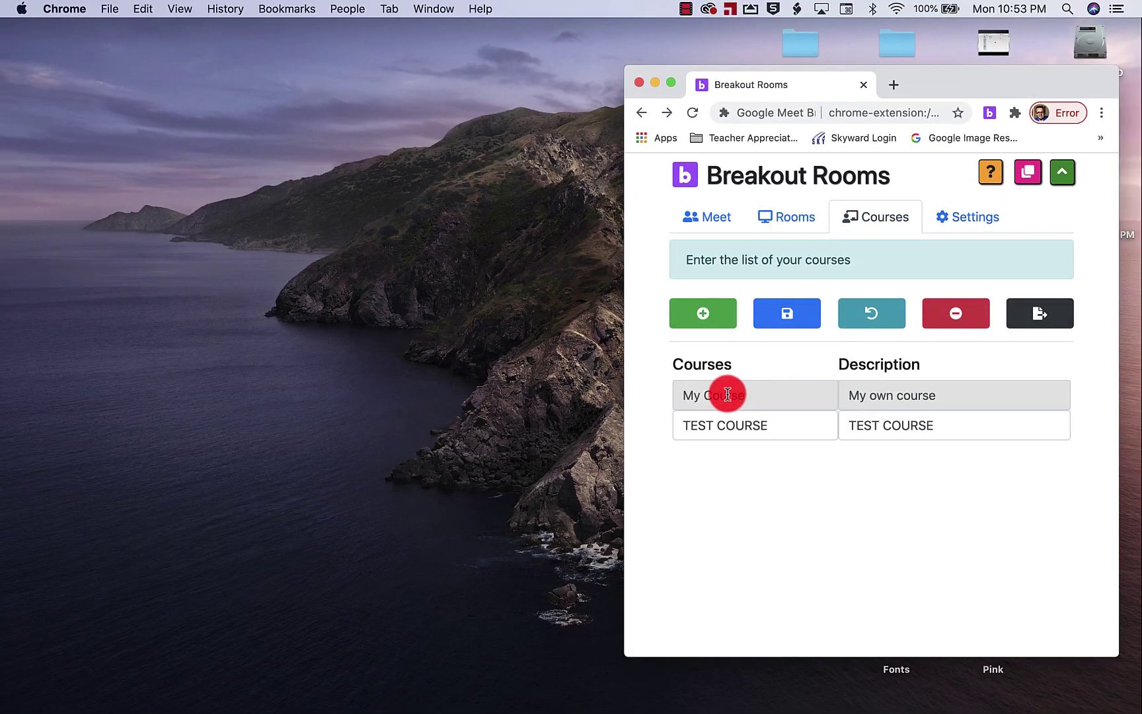
pyautogui.click(790, 222)
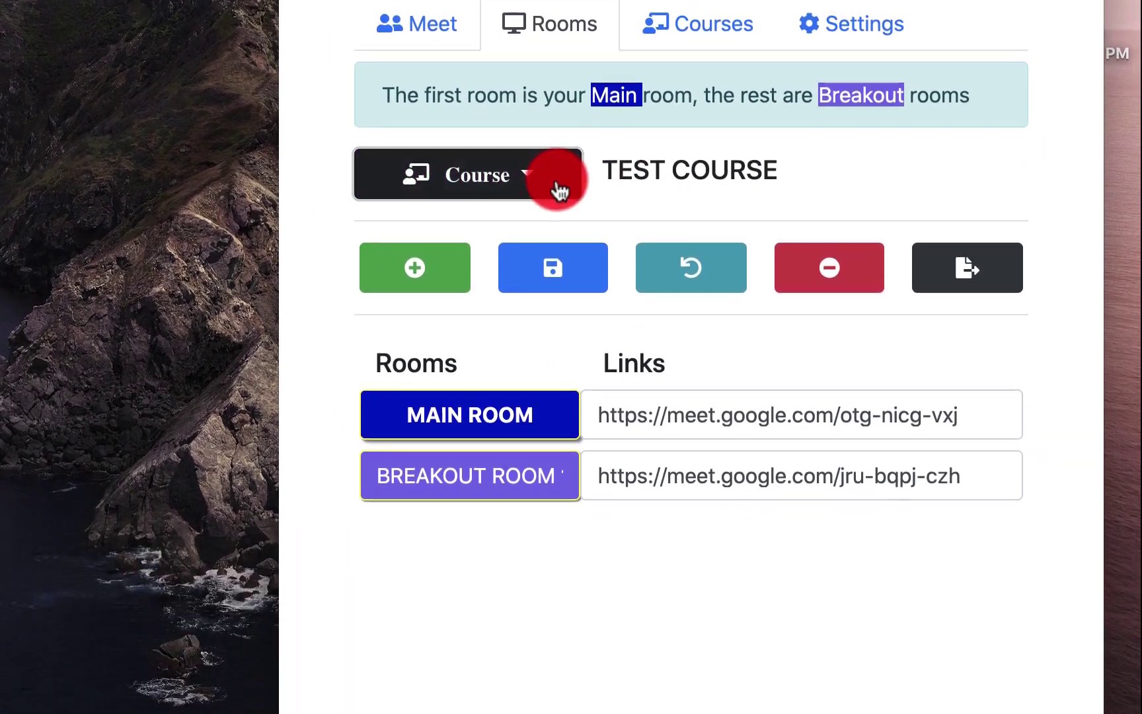
pyautogui.click(557, 188)
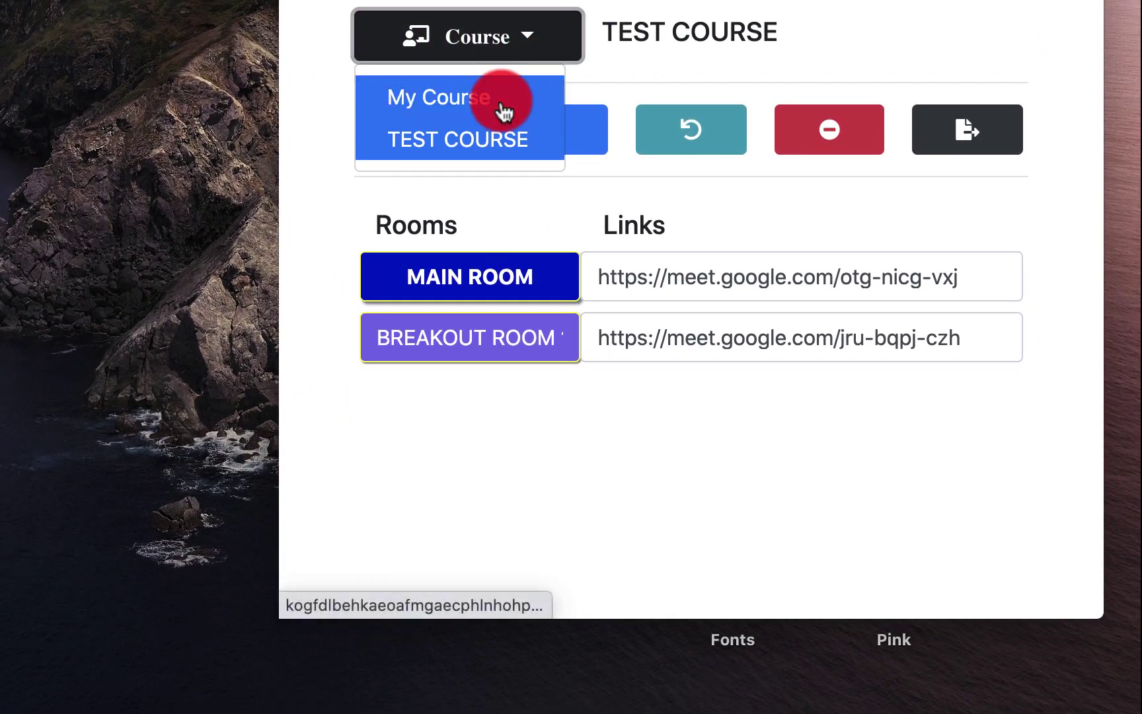
pyautogui.click(500, 246)
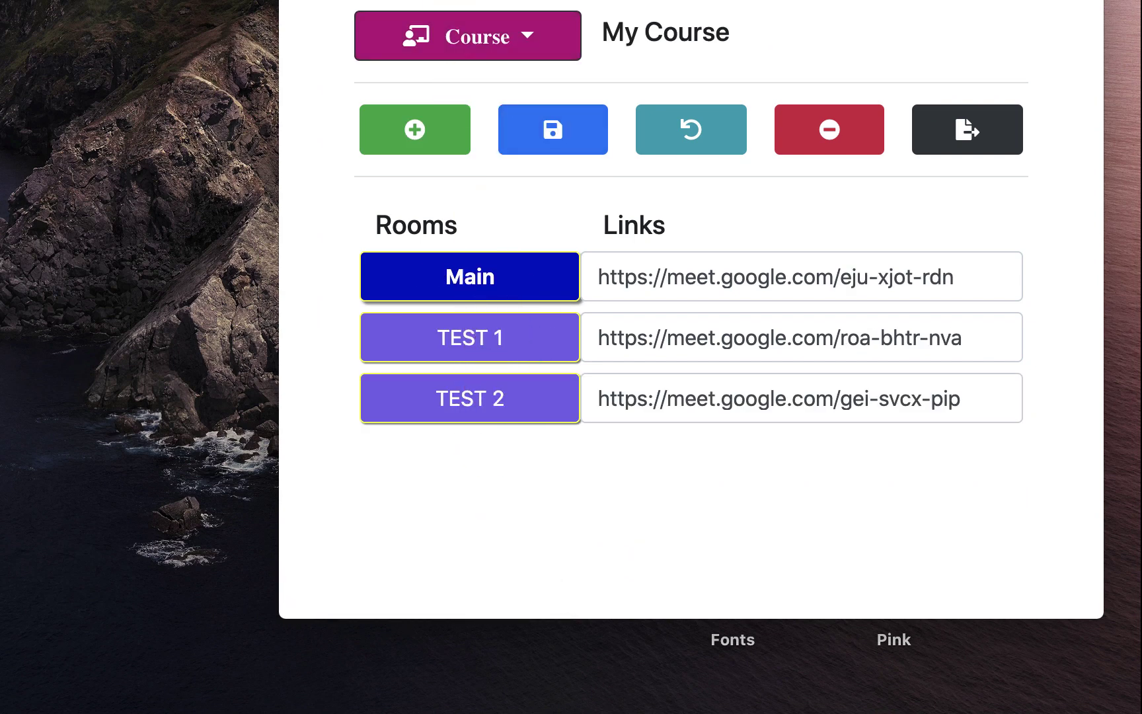
# - Open both the main room and the breakouts of My Course in Google Meet, and move the Breakout Rooms window lower
pyautogui.scroll(-10, 691, 92)
pyautogui.scroll(-1, 683, 161)
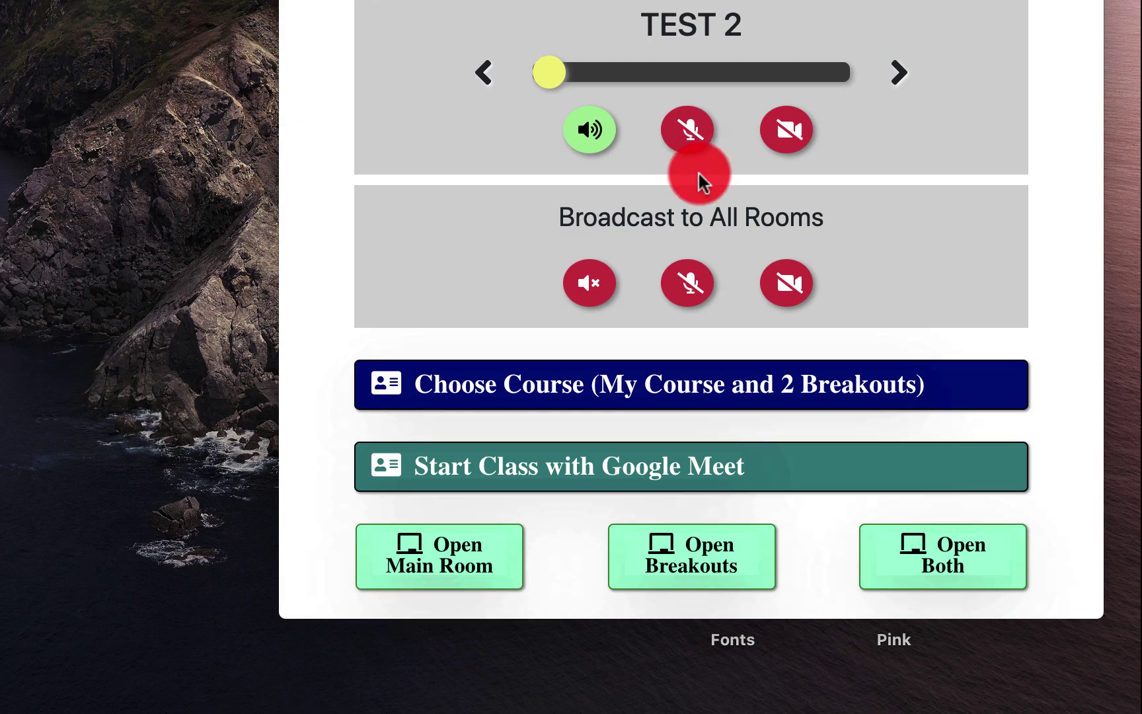
pyautogui.scroll(-5, 698, 171)
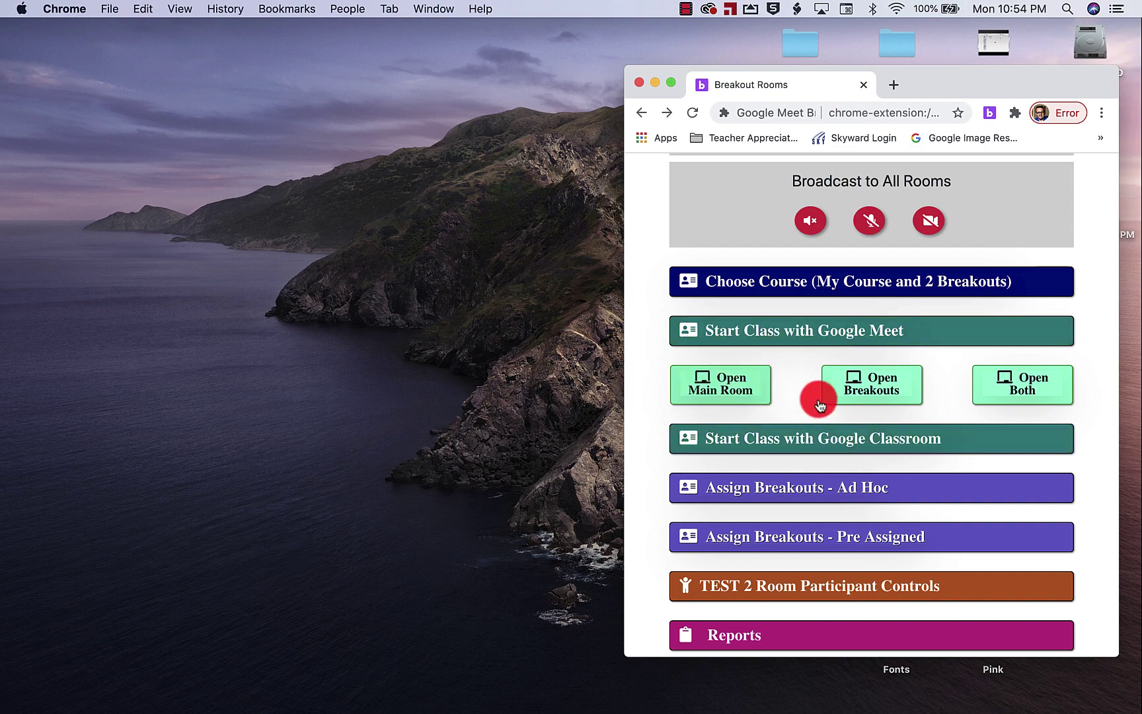
pyautogui.scroll(5, 923, 365)
pyautogui.scroll(-3, 803, 241)
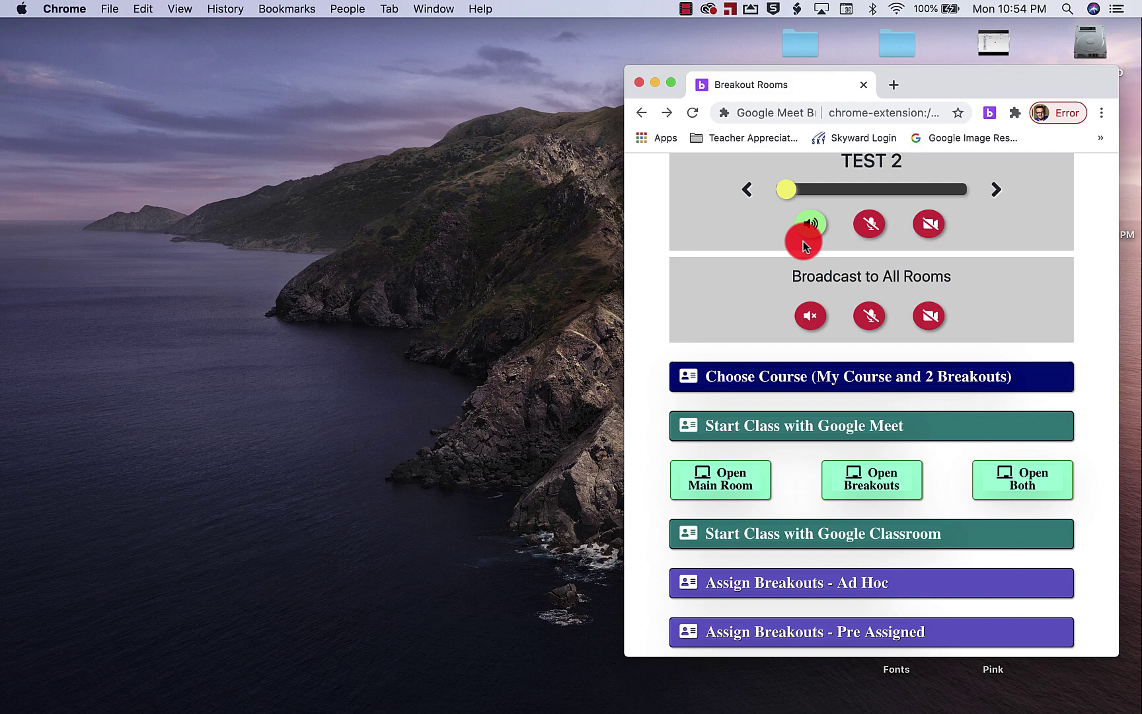
pyautogui.click(1028, 479)
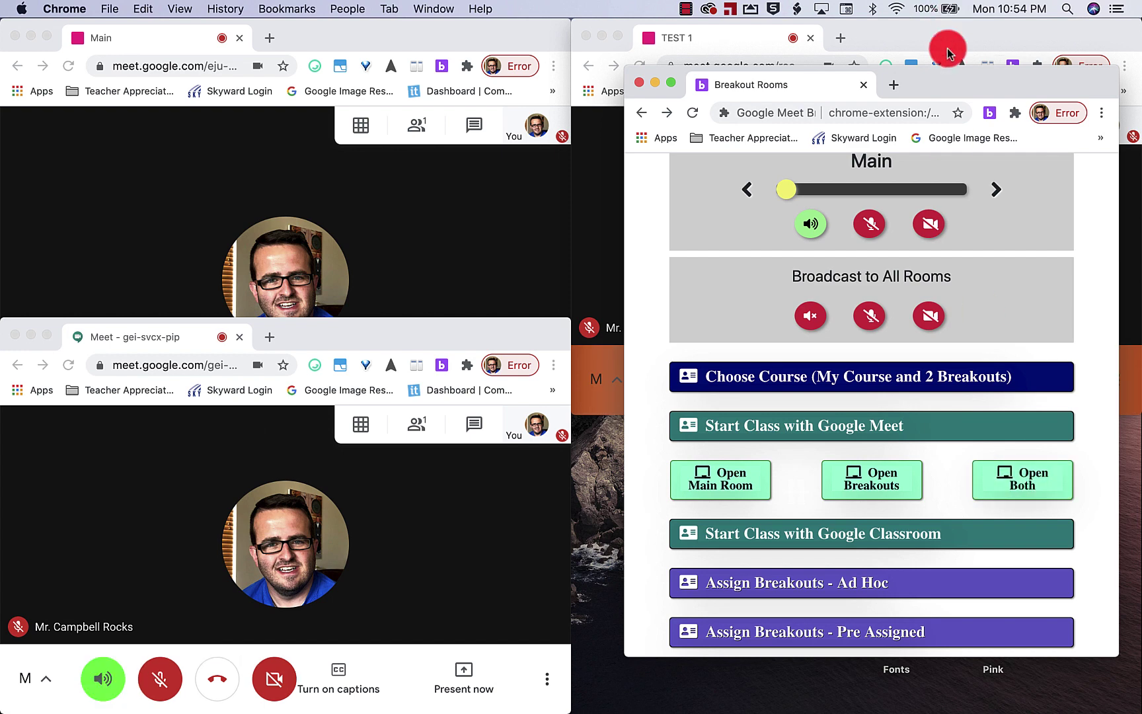
pyautogui.moveTo(948, 78); pyautogui.dragTo(962, 144)
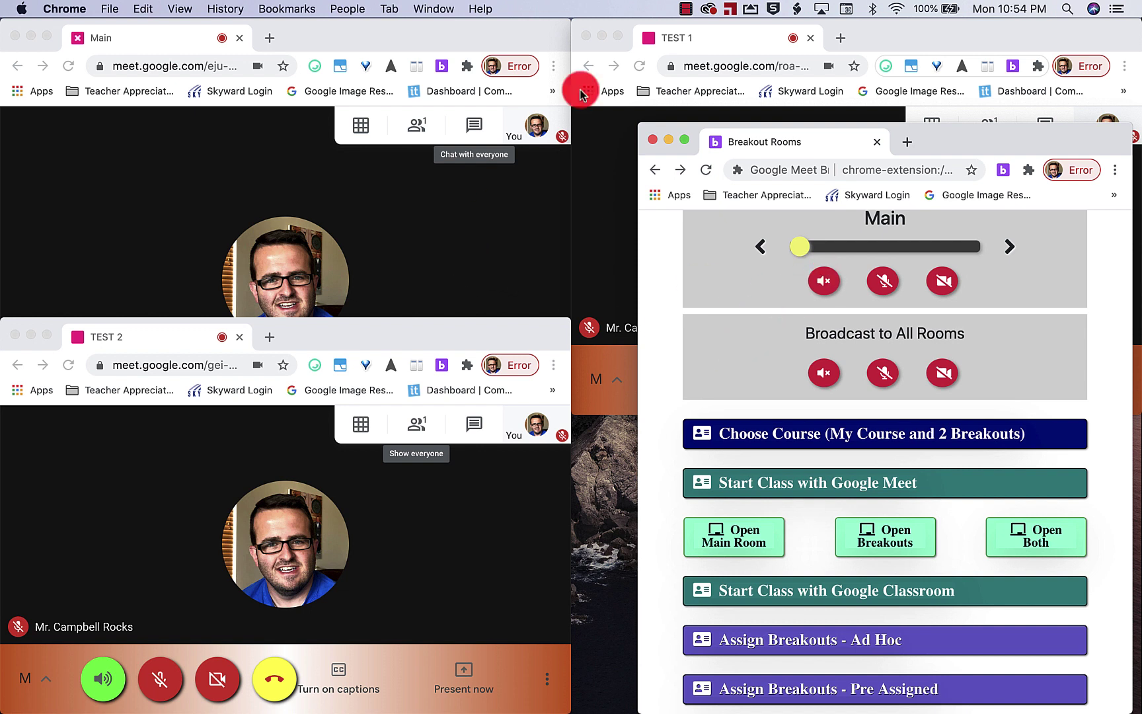
# - Close the three Meet windows for TEST 1, Main and TEST 2
pyautogui.click(588, 38)
pyautogui.click(16, 37)
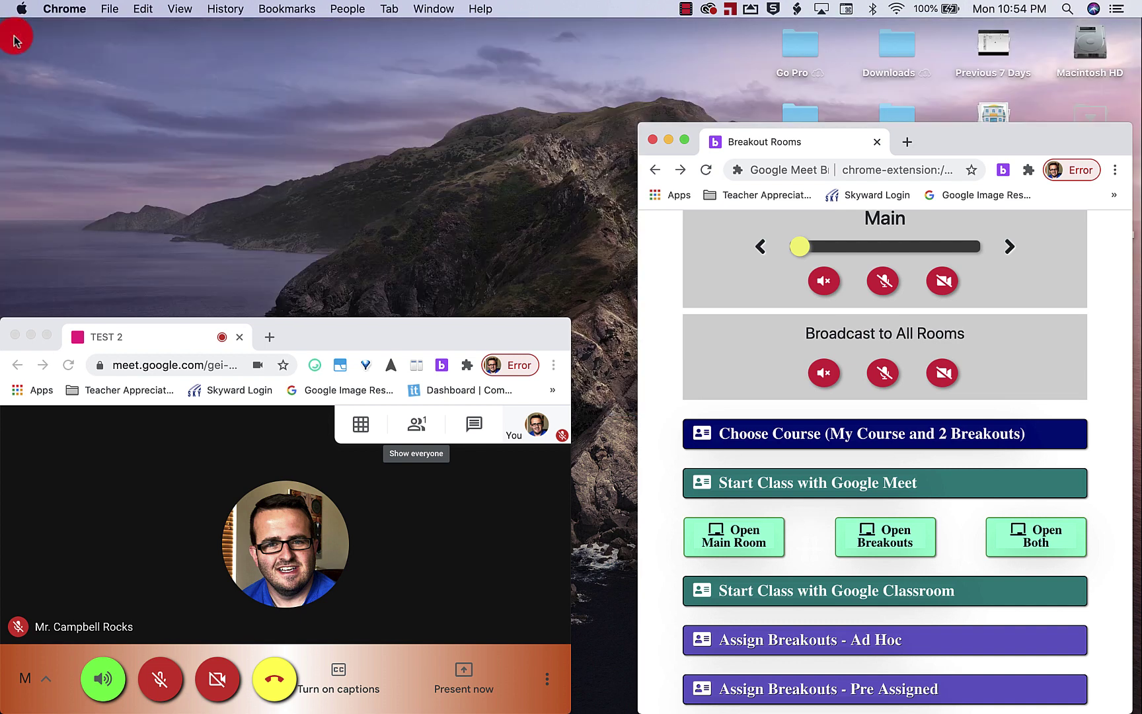
pyautogui.click(14, 337)
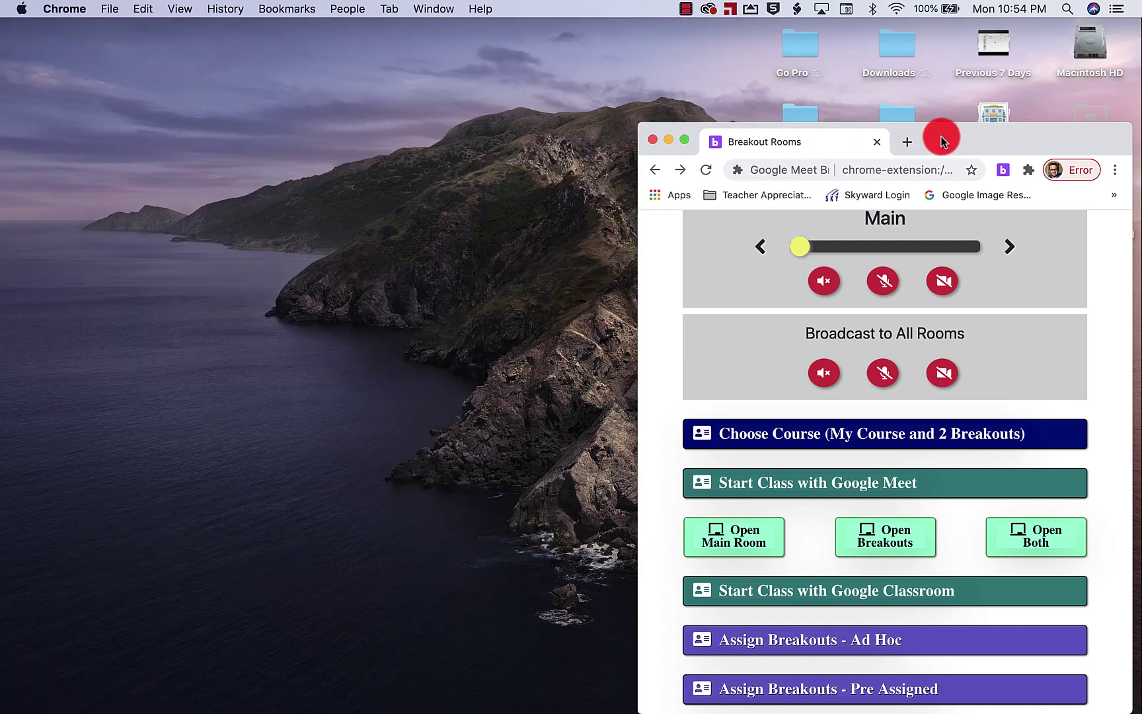
# - Expand the Choose Course section, make the Breakout Rooms window narrower and place it near the screen edge
pyautogui.moveTo(942, 141); pyautogui.dragTo(848, 133)
pyautogui.scroll(3, 857, 333)
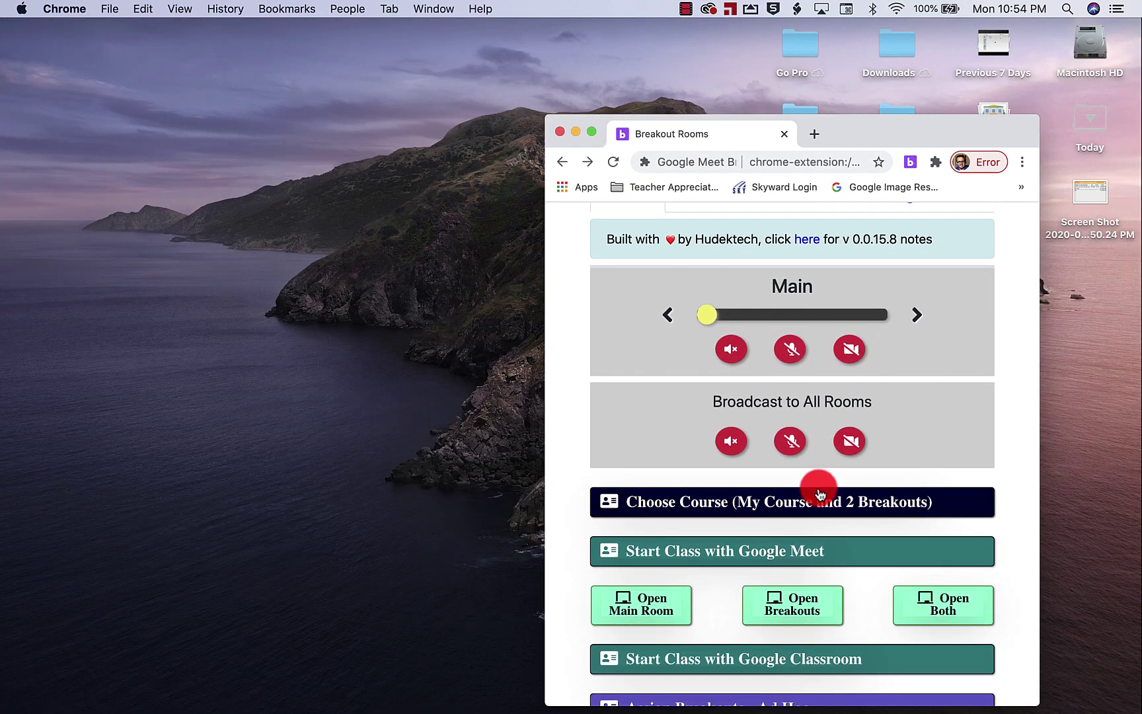
pyautogui.click(820, 497)
pyautogui.scroll(-3, 882, 529)
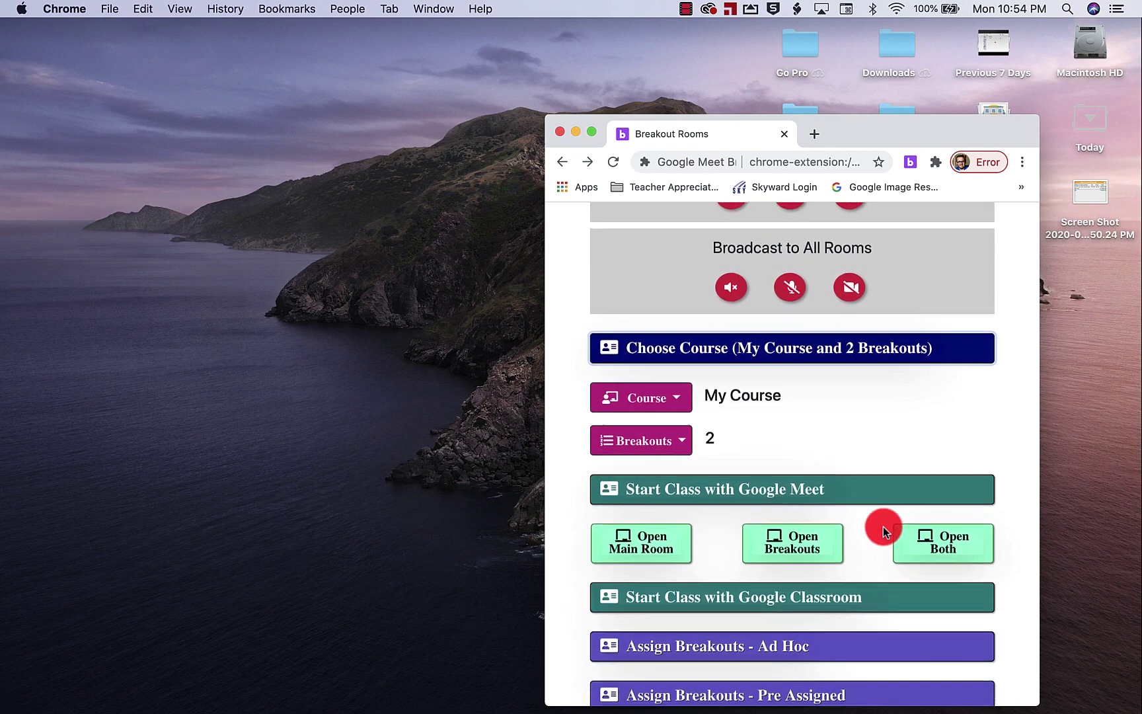
pyautogui.scroll(-1, 883, 531)
pyautogui.moveTo(907, 131); pyautogui.dragTo(987, 86)
pyautogui.moveTo(1122, 305); pyautogui.dragTo(1066, 310)
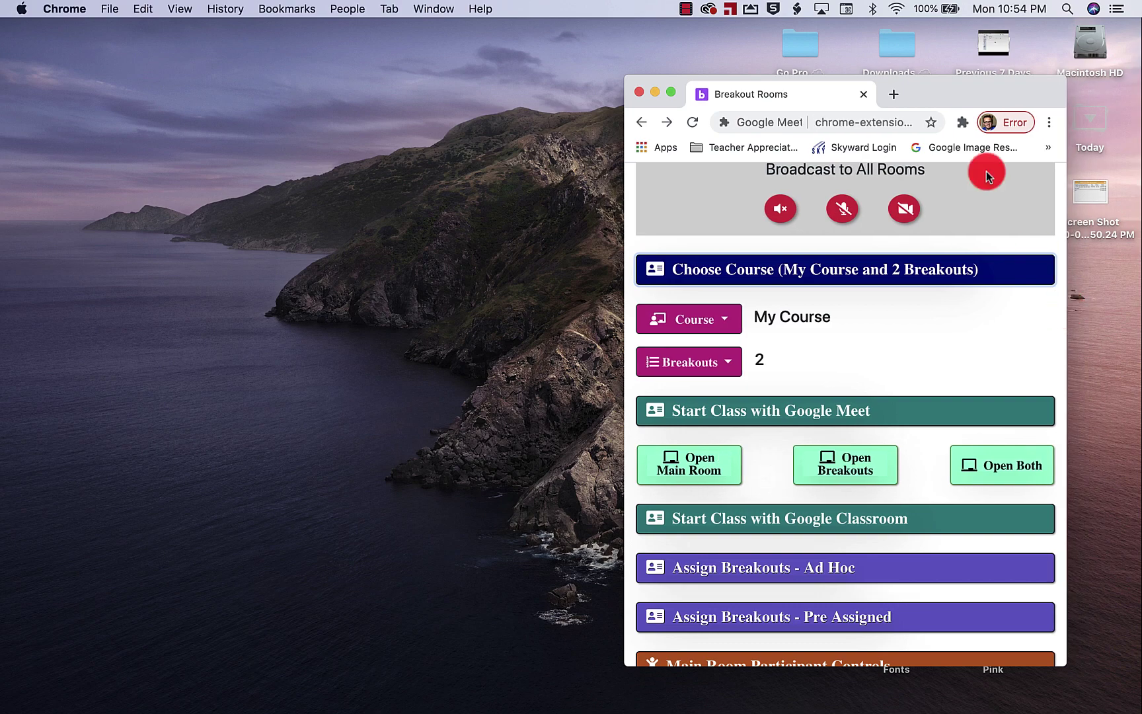
pyautogui.moveTo(934, 97); pyautogui.dragTo(995, 99)
# - Choose TEST COURSE, open its main and breakout rooms in Google Meet, and move the Breakout Rooms window up
pyautogui.click(799, 320)
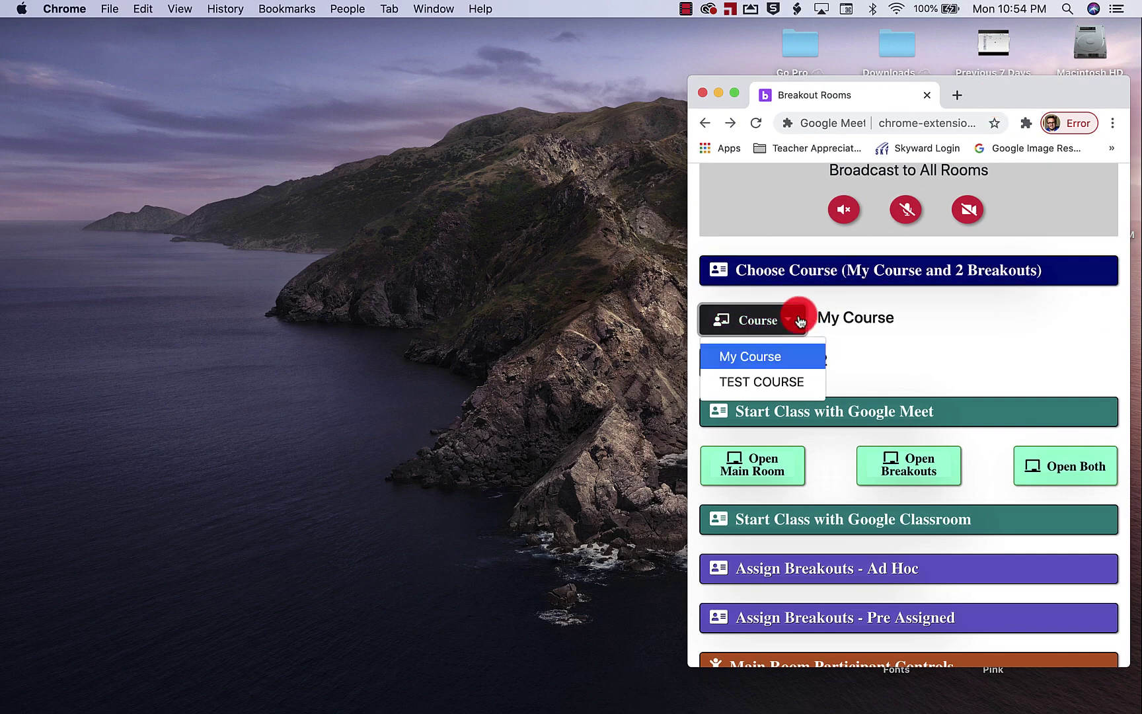
pyautogui.click(781, 384)
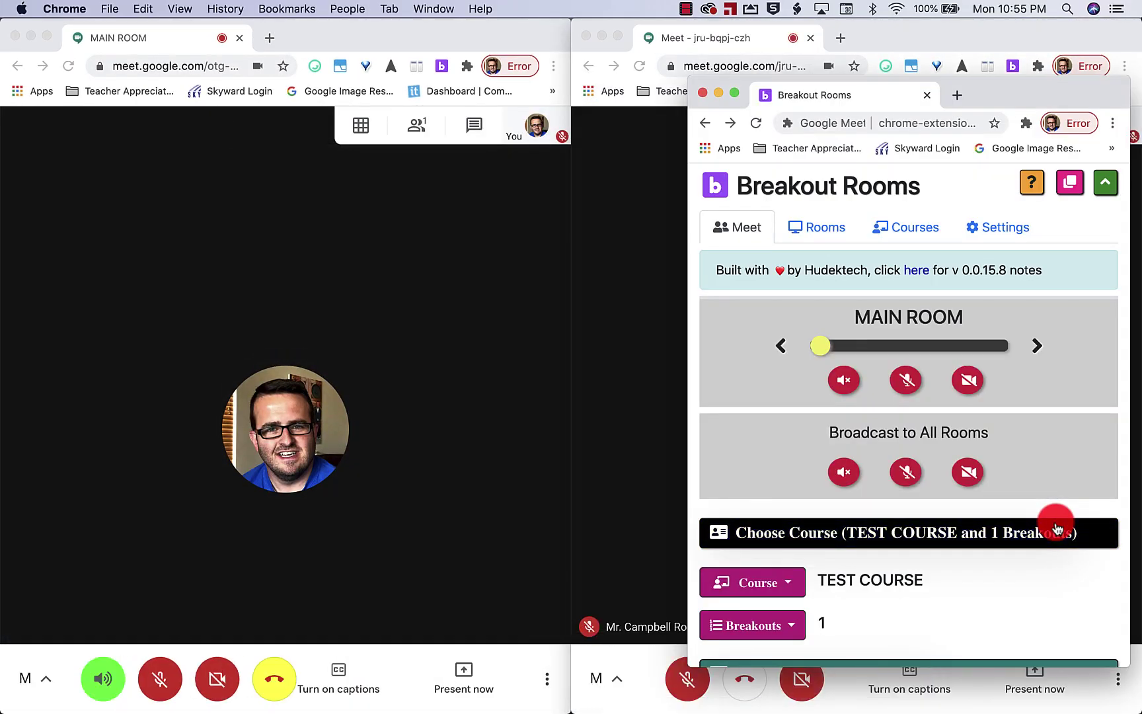
pyautogui.moveTo(1014, 103); pyautogui.dragTo(1008, 7)
# - Switch the room control between MAIN ROOM and BREAKOUT ROOM 1, ending on BREAKOUT ROOM 1
pyautogui.click(1023, 284)
pyautogui.click(808, 283)
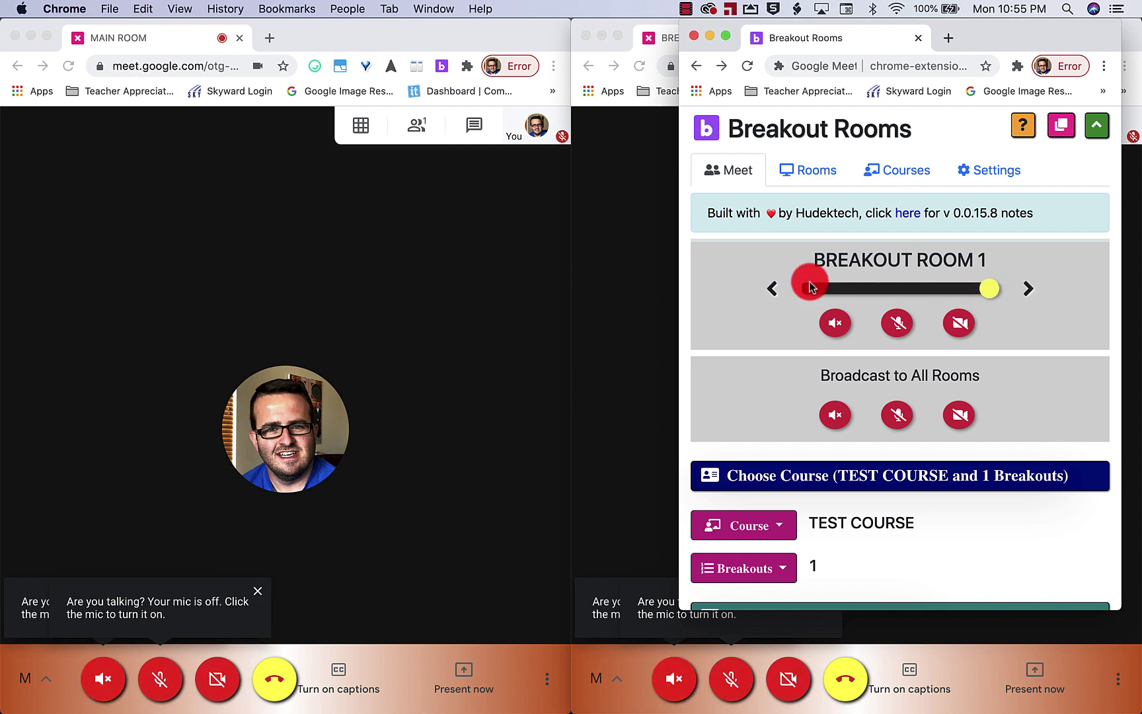
pyautogui.click(772, 286)
pyautogui.click(1014, 301)
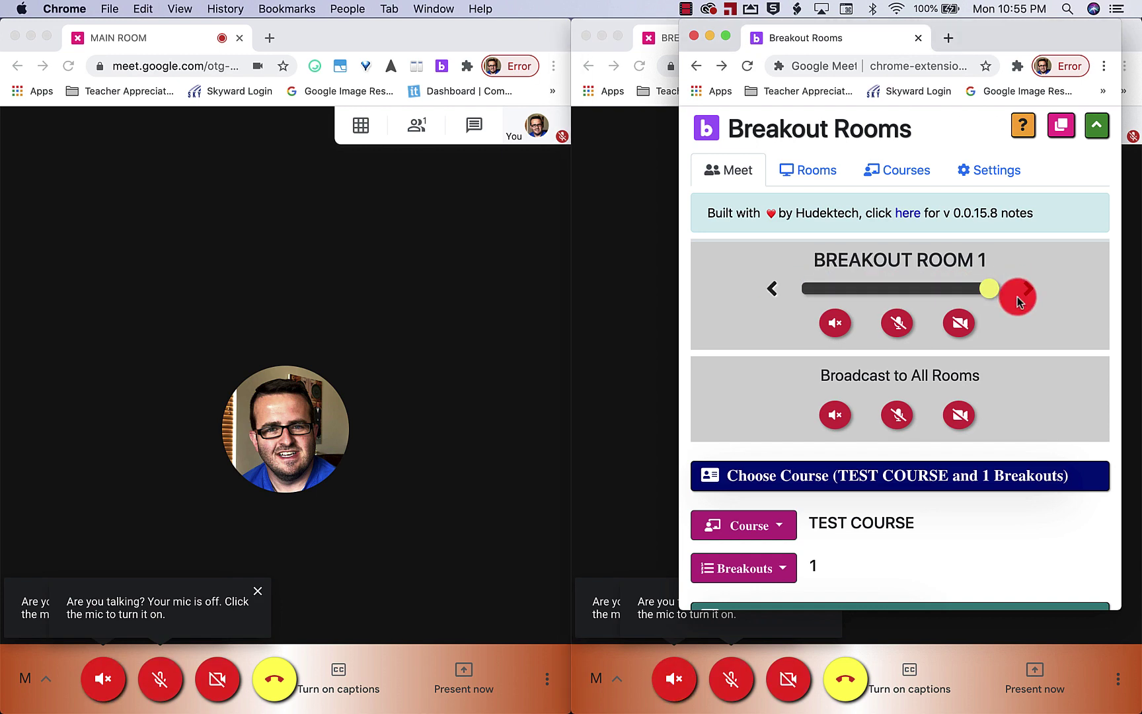
# - Try the speaker, microphone and camera broadcasts to all rooms, switching each one on and off again
pyautogui.click(836, 415)
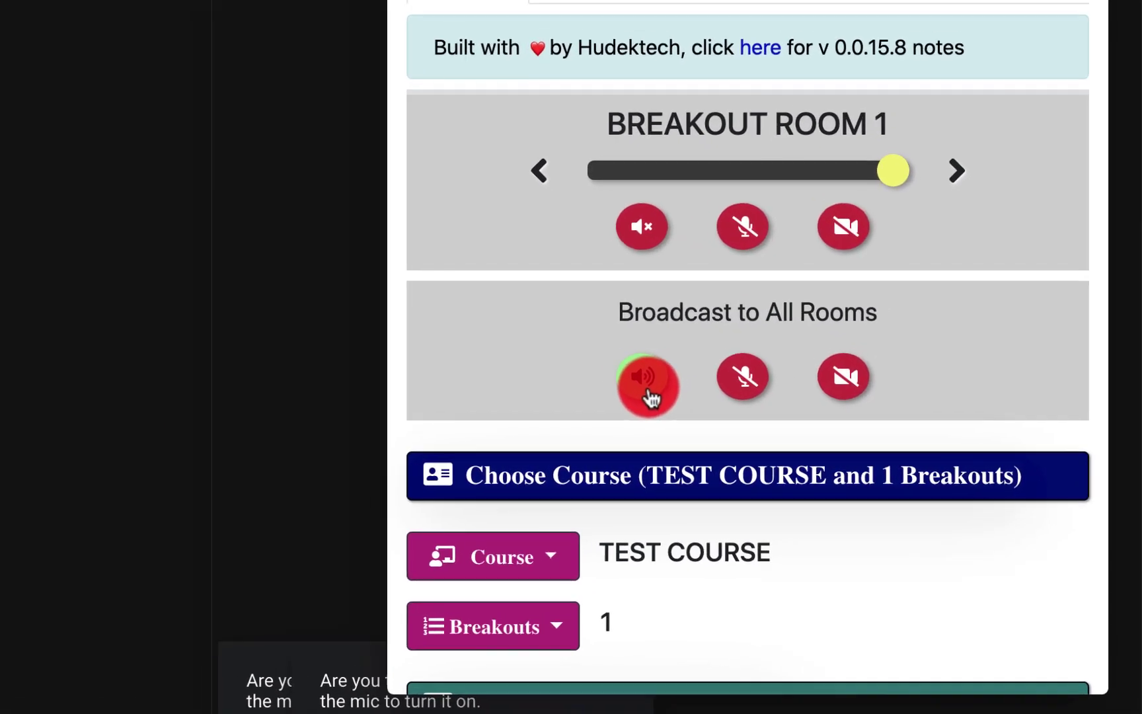
pyautogui.click(870, 416)
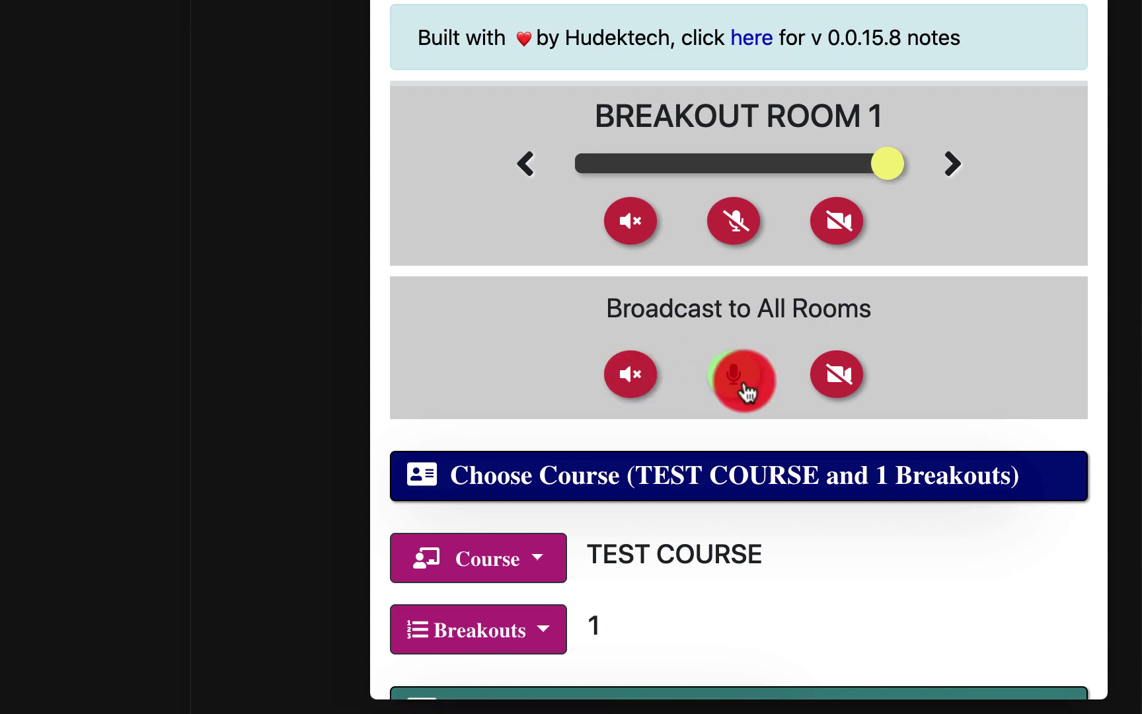
pyautogui.click(836, 394)
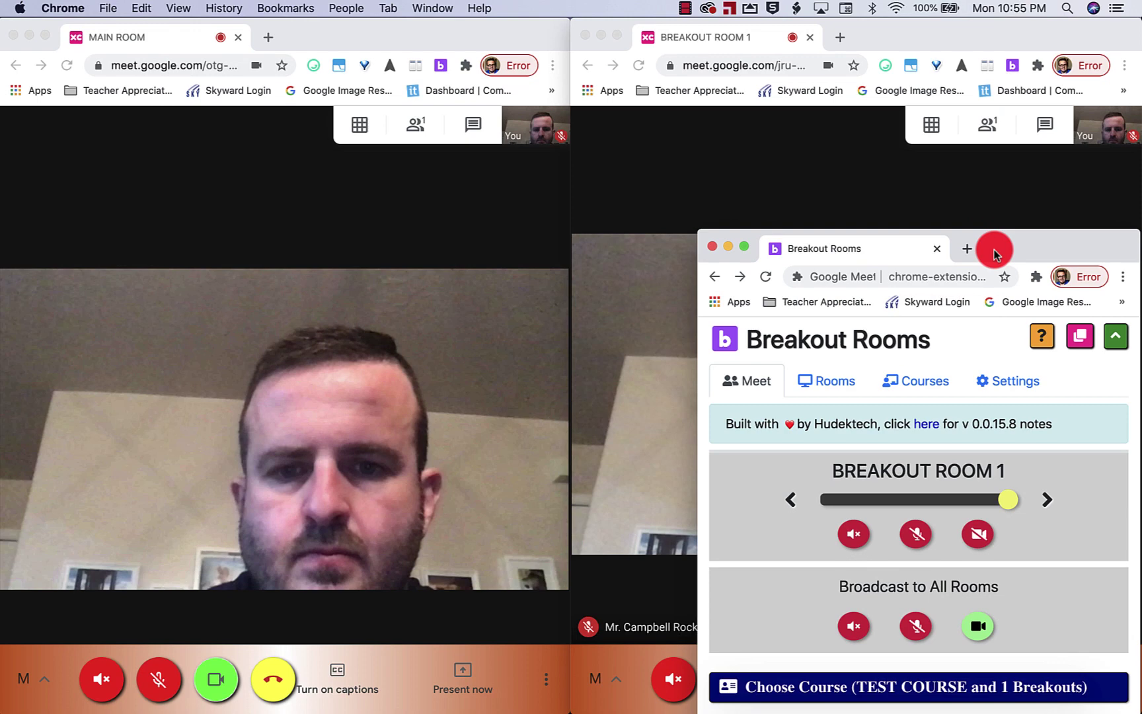
pyautogui.moveTo(994, 247); pyautogui.dragTo(959, 70)
pyautogui.click(950, 437)
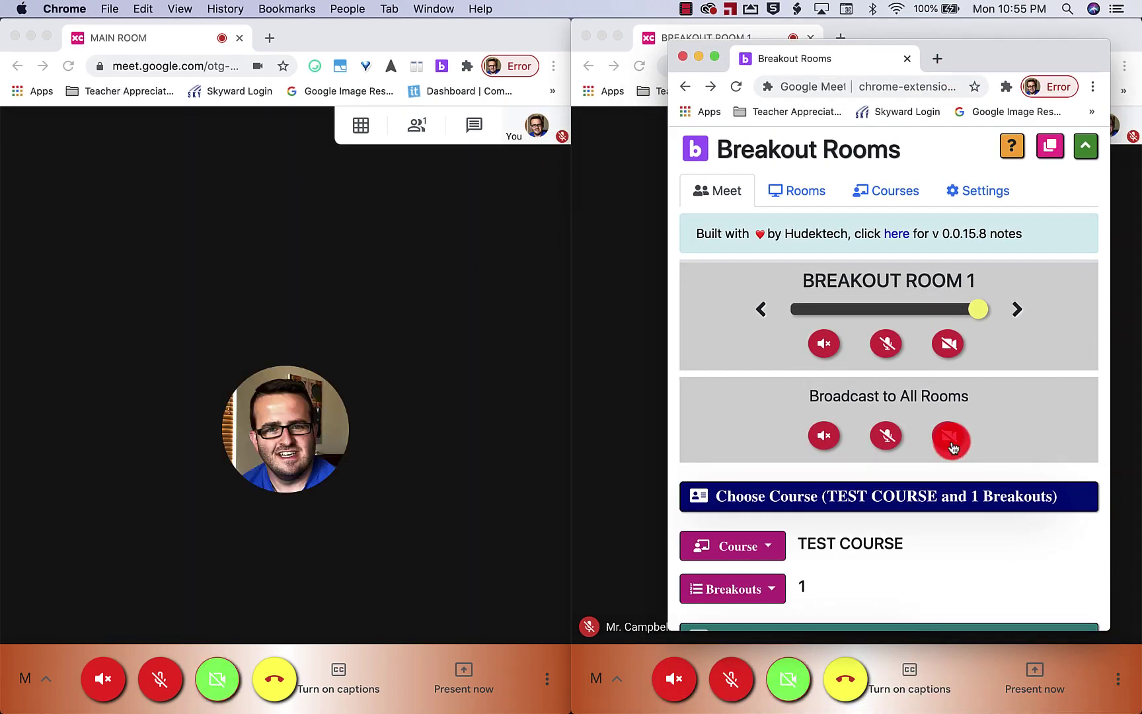
# - Close the BREAKOUT ROOM 1 and MAIN ROOM Meet windows, and move and enlarge the Breakout Rooms window
pyautogui.click(587, 37)
pyautogui.click(14, 37)
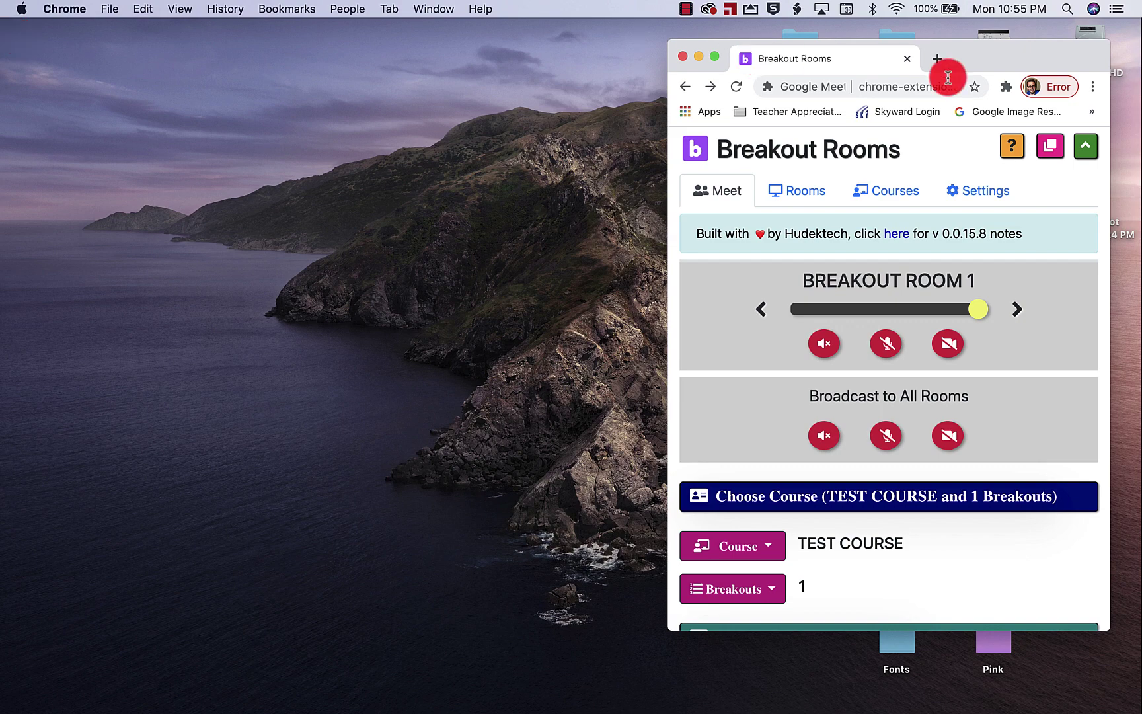
pyautogui.moveTo(970, 64); pyautogui.dragTo(889, 44)
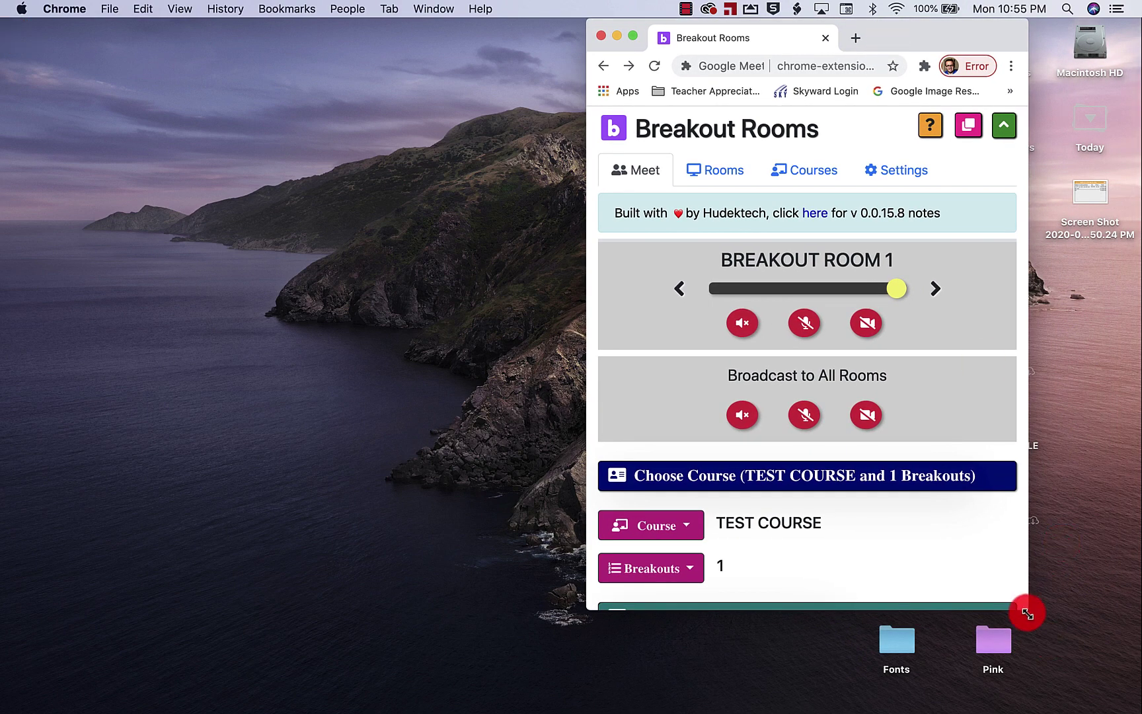
pyautogui.moveTo(1032, 604); pyautogui.dragTo(1131, 687)
# - Expand the Start Class with Google Classroom section and read its four steps, highlighting the note about the clipped link suffix
pyautogui.scroll(-5, 1116, 496)
pyautogui.click(862, 476)
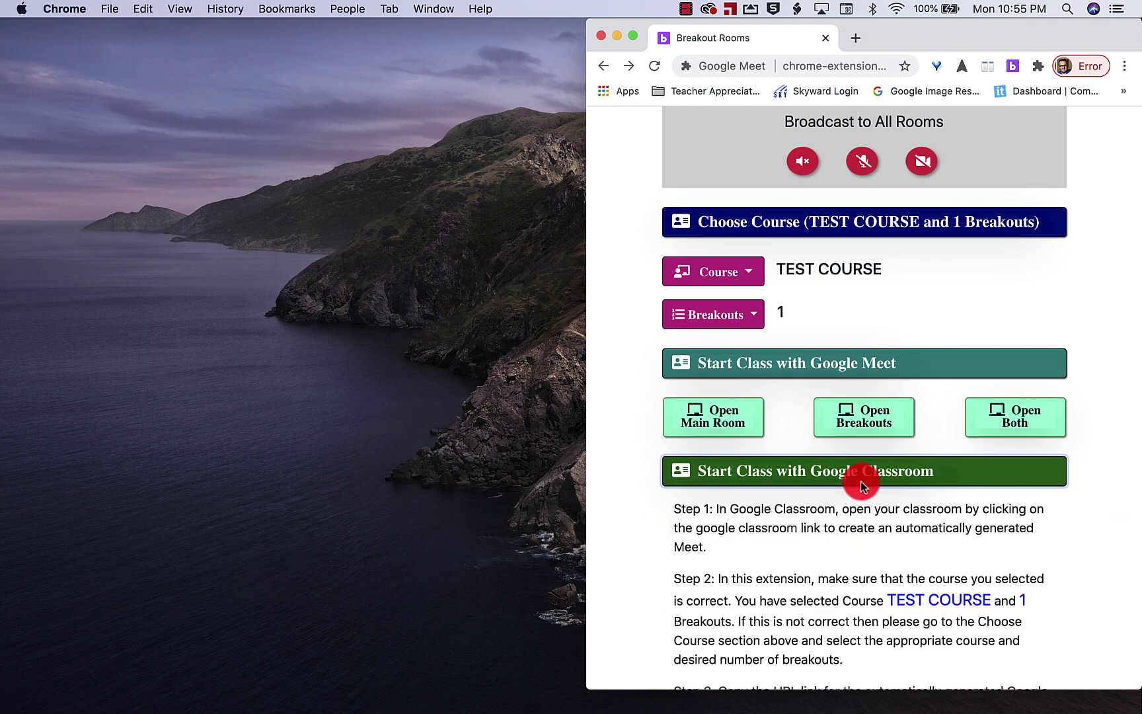
pyautogui.scroll(-3, 692, 528)
pyautogui.scroll(-3, 692, 528)
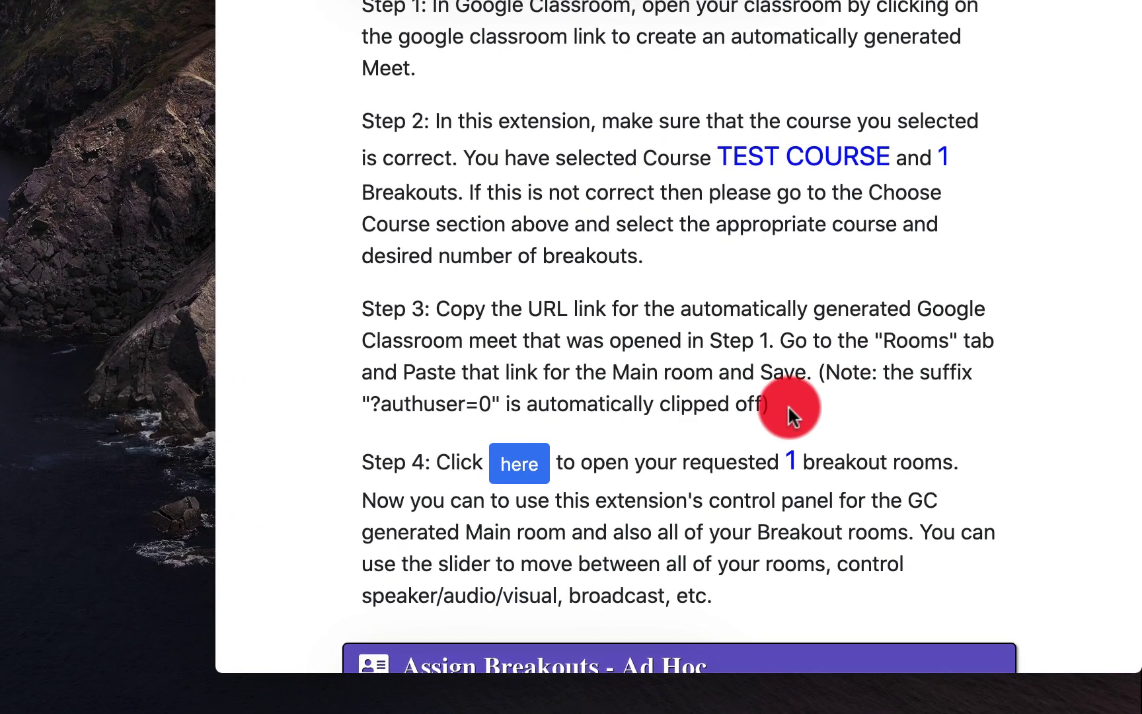
pyautogui.moveTo(920, 529); pyautogui.dragTo(832, 527)
pyautogui.moveTo(625, 404); pyautogui.dragTo(826, 374)
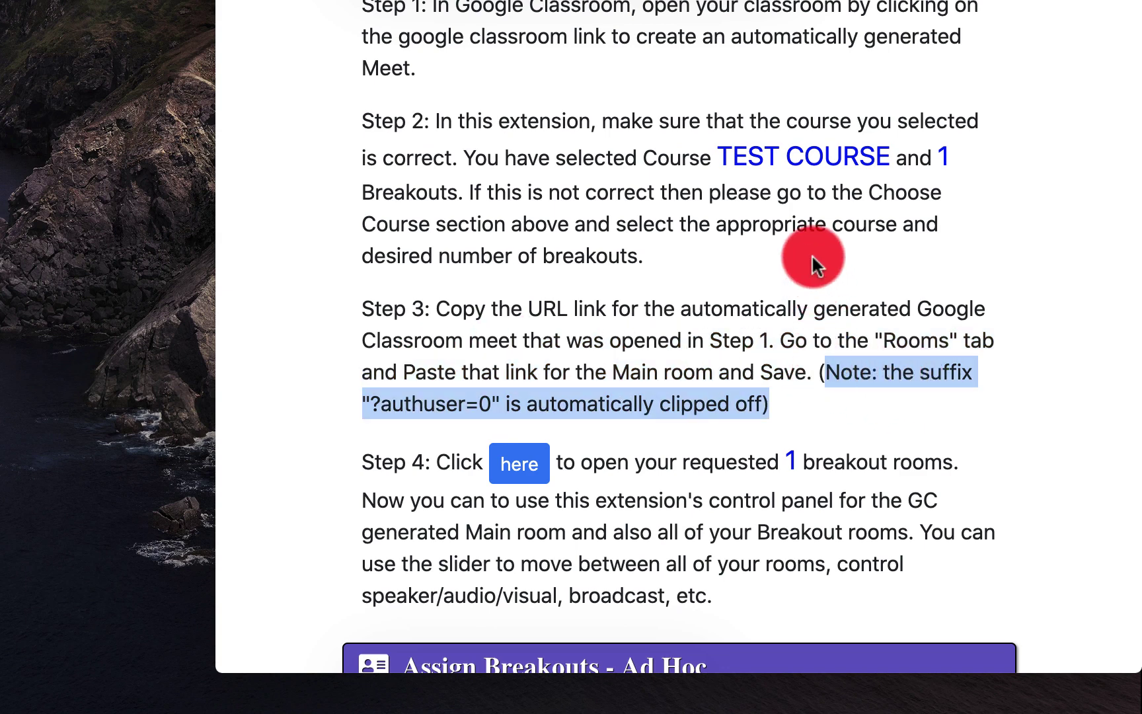
pyautogui.scroll(-5, 816, 263)
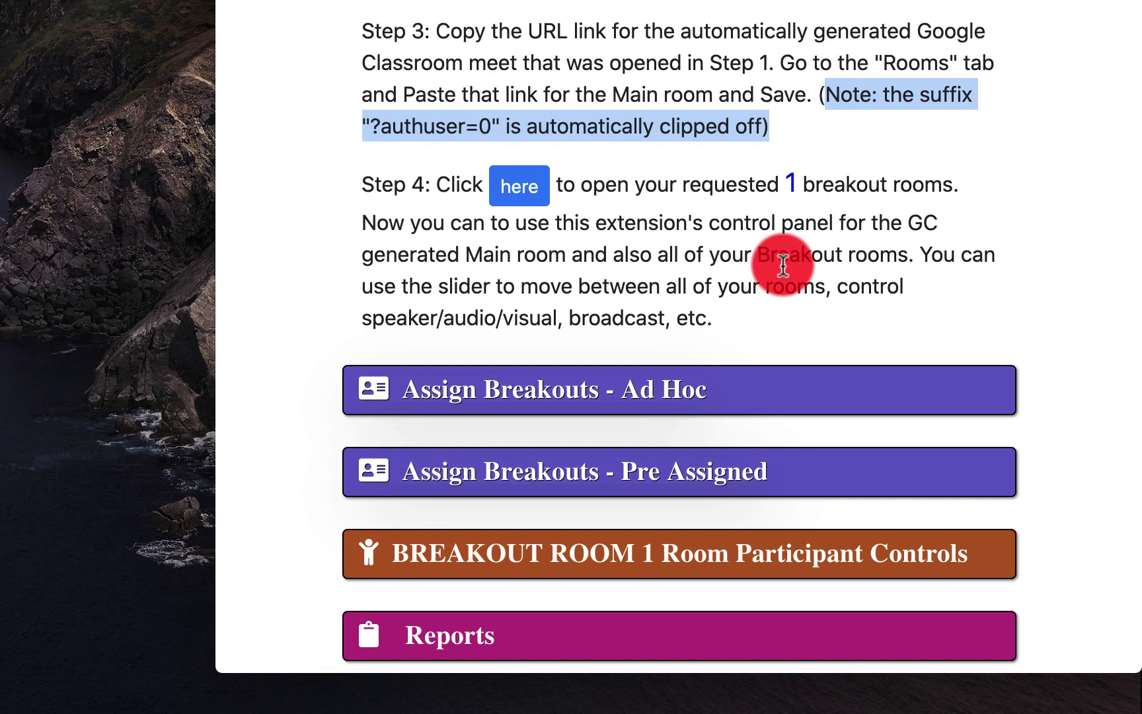
# - Expand the Ad Hoc and Pre Assigned breakout assignment sections and review their contents
pyautogui.click(593, 390)
pyautogui.scroll(-3, 810, 351)
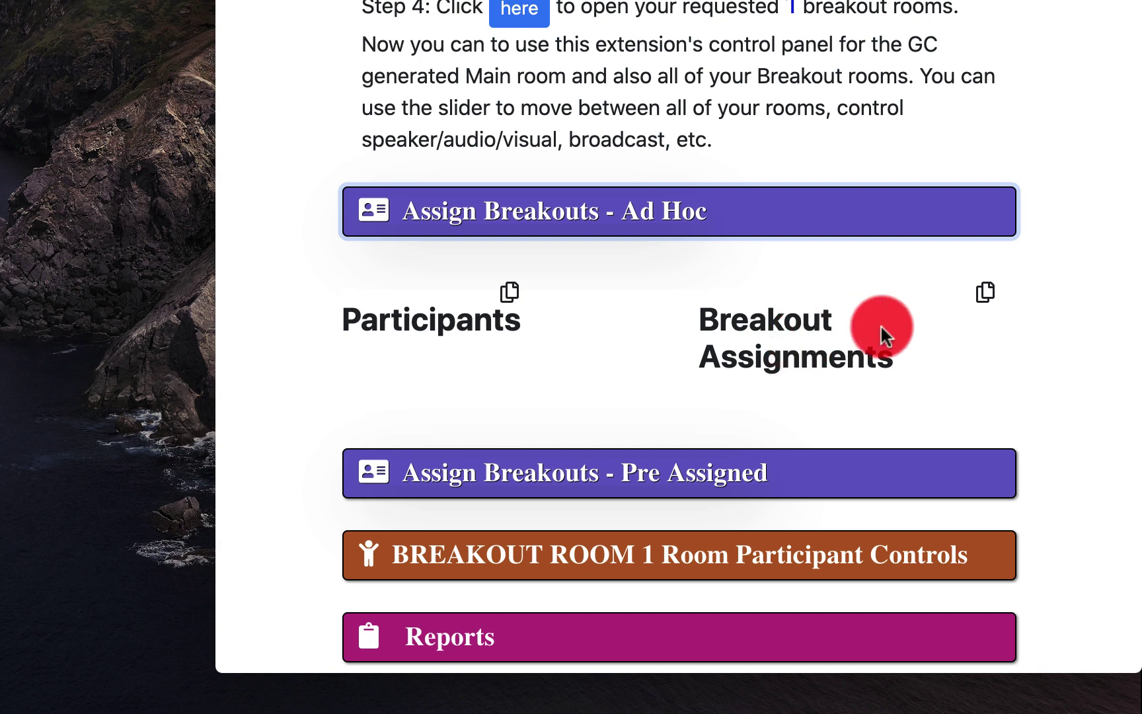
pyautogui.scroll(-1, 1002, 260)
pyautogui.scroll(1, 1002, 260)
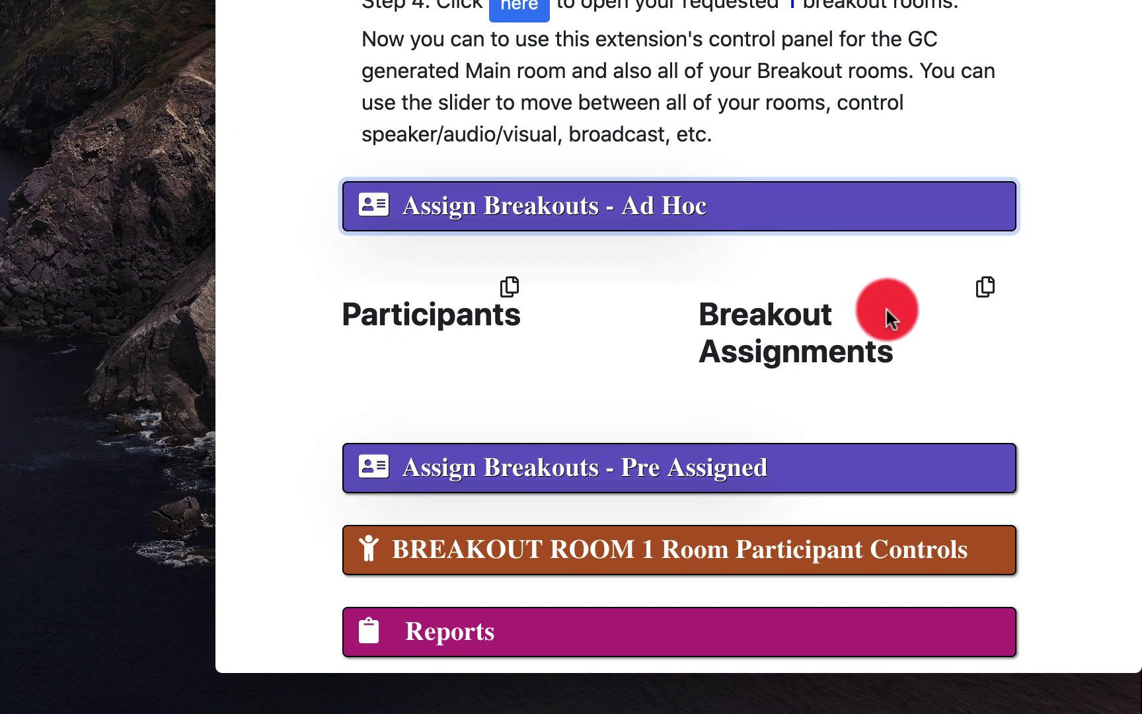
pyautogui.click(715, 488)
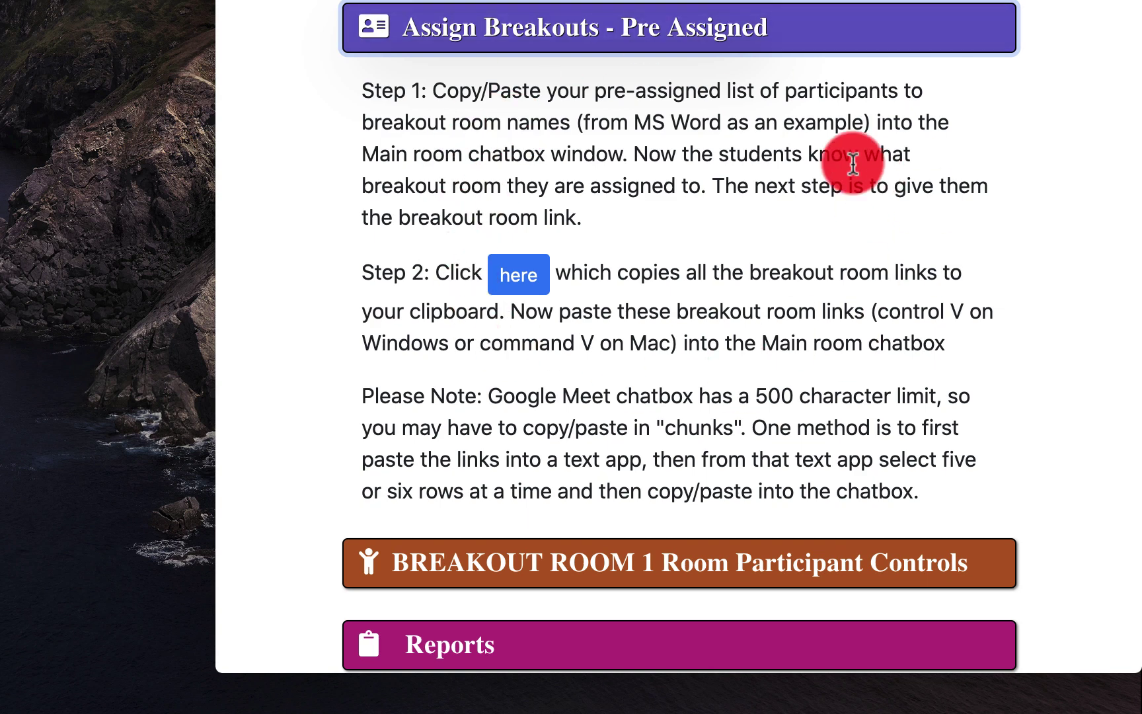
pyautogui.scroll(-1, 816, 312)
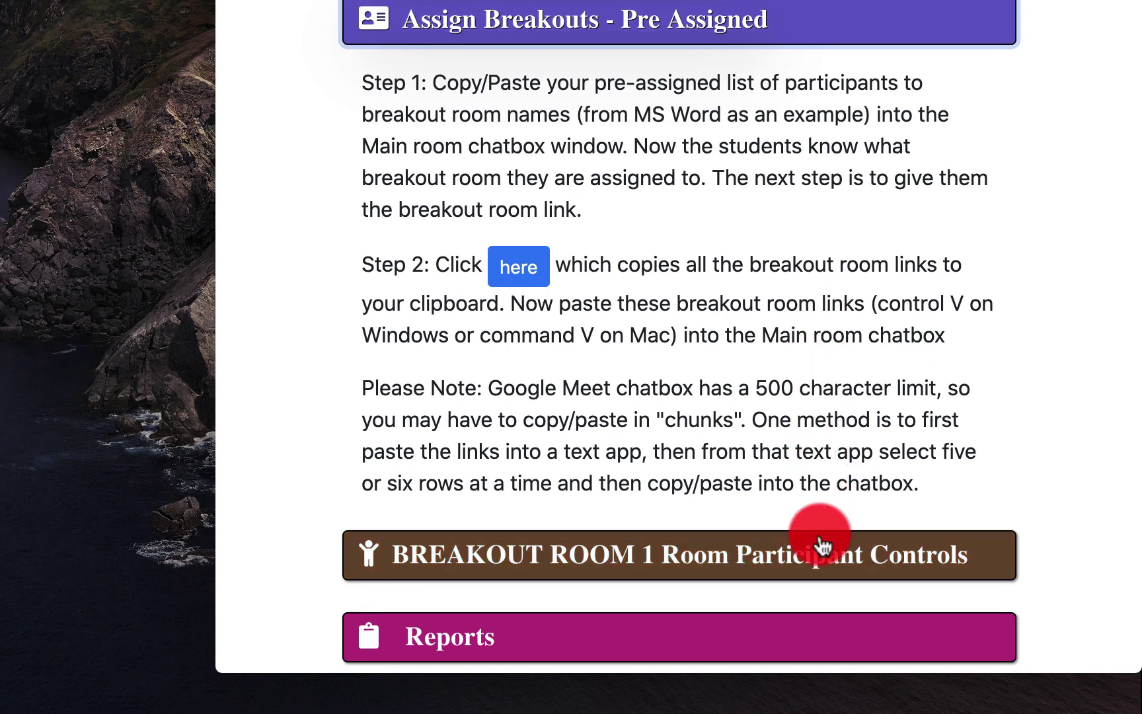
# - Expand the BREAKOUT ROOM 1 Room Participant Controls and Reports sections and review their options
pyautogui.click(817, 541)
pyautogui.scroll(-4, 817, 334)
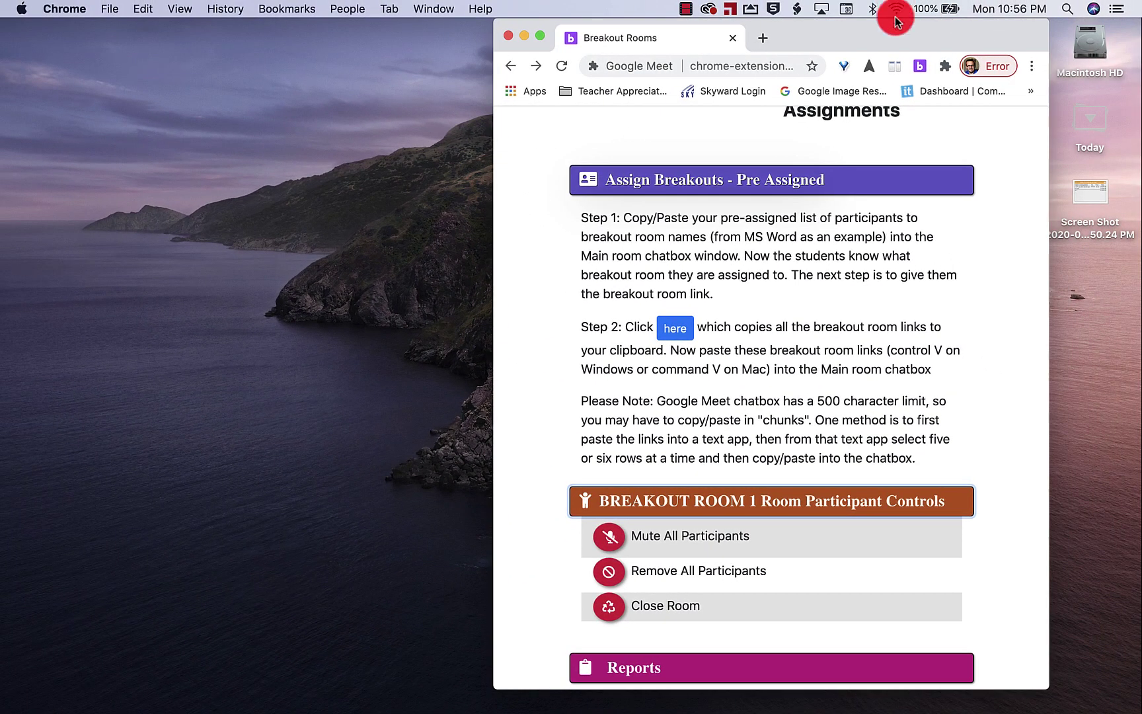
pyautogui.scroll(-1, 976, 476)
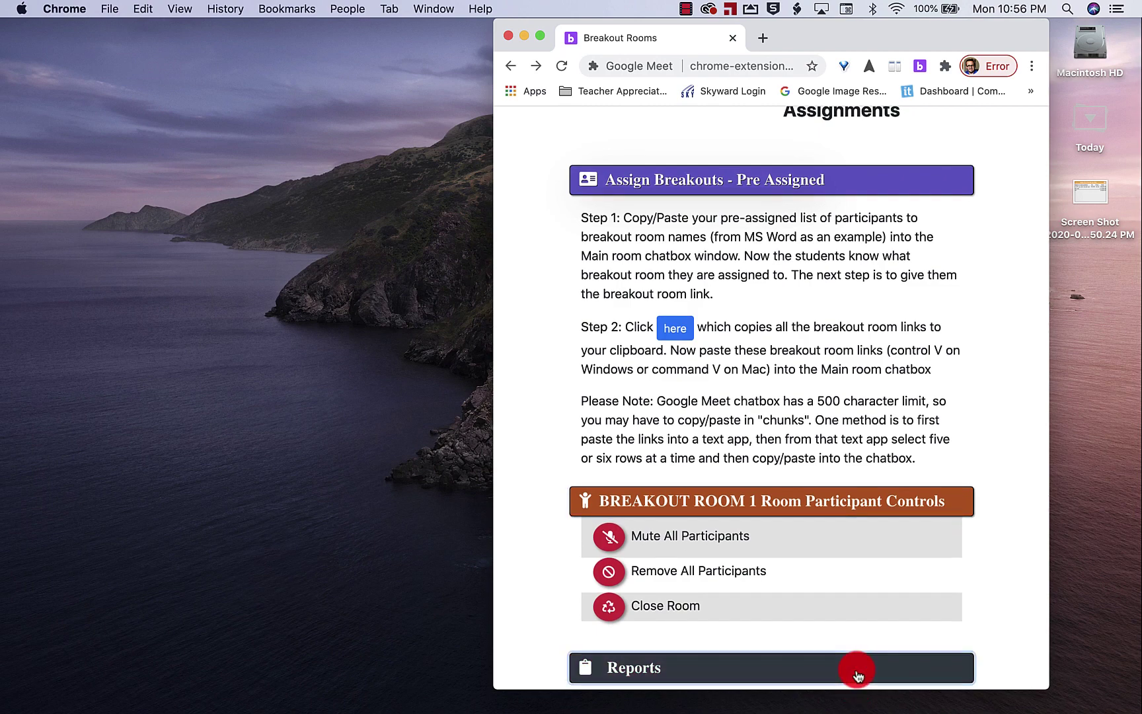
pyautogui.click(855, 679)
pyautogui.scroll(-4, 994, 555)
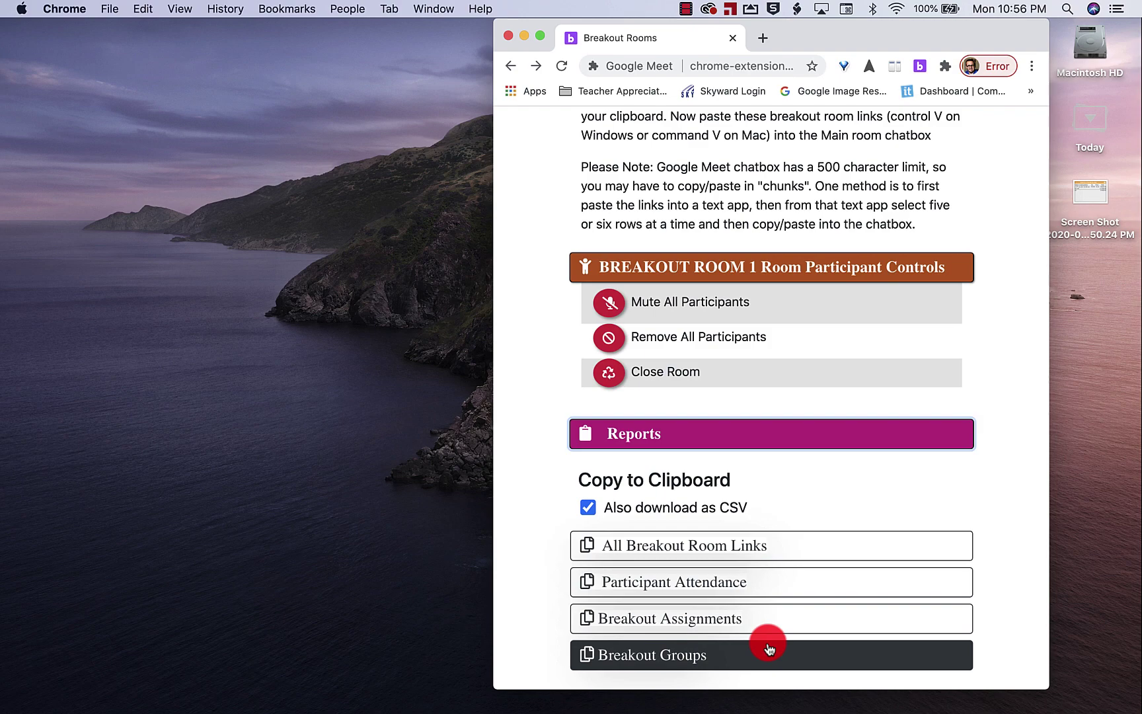
pyautogui.scroll(15, 831, 430)
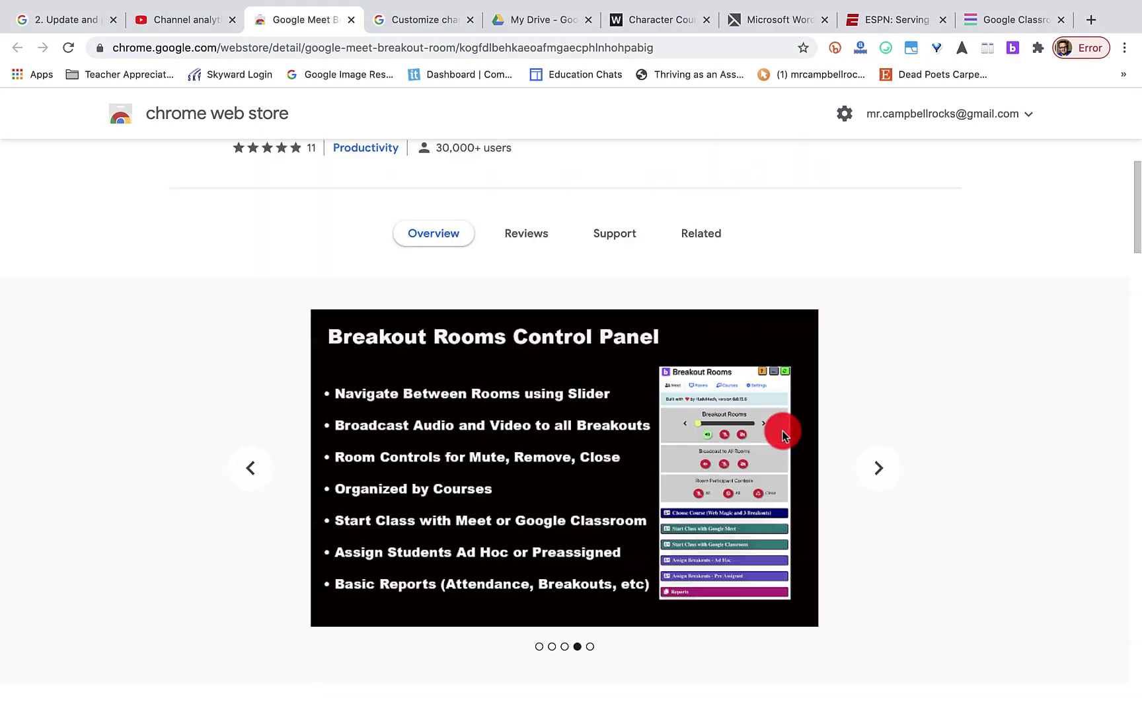
# - Review the feature list in the overview of the Google Meet Breakout Rooms listing on the Chrome Web Store
pyautogui.scroll(2, 676, 425)
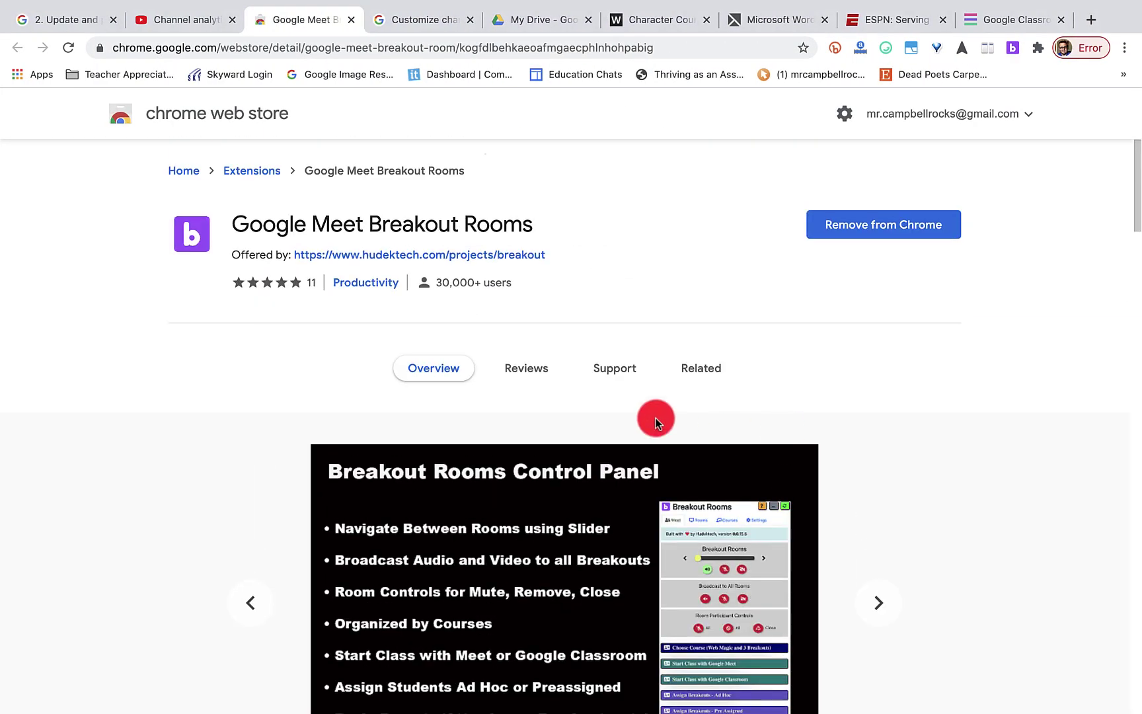
pyautogui.scroll(-8, 656, 418)
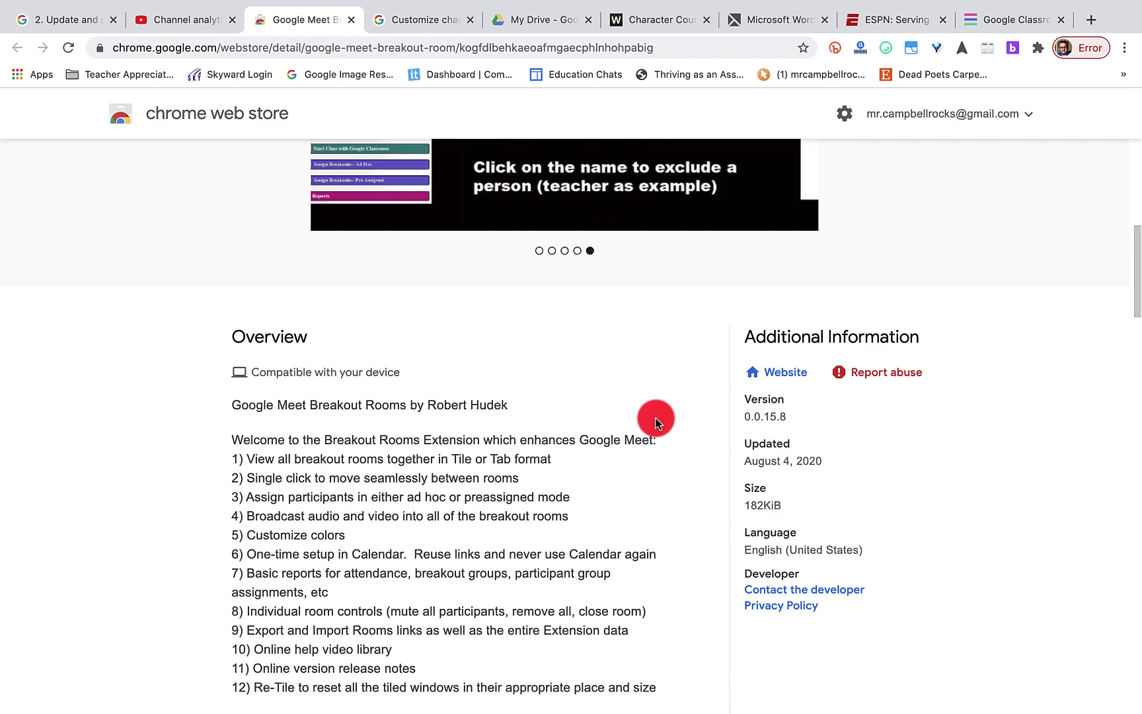
pyautogui.scroll(5, 656, 417)
pyautogui.scroll(3, 656, 418)
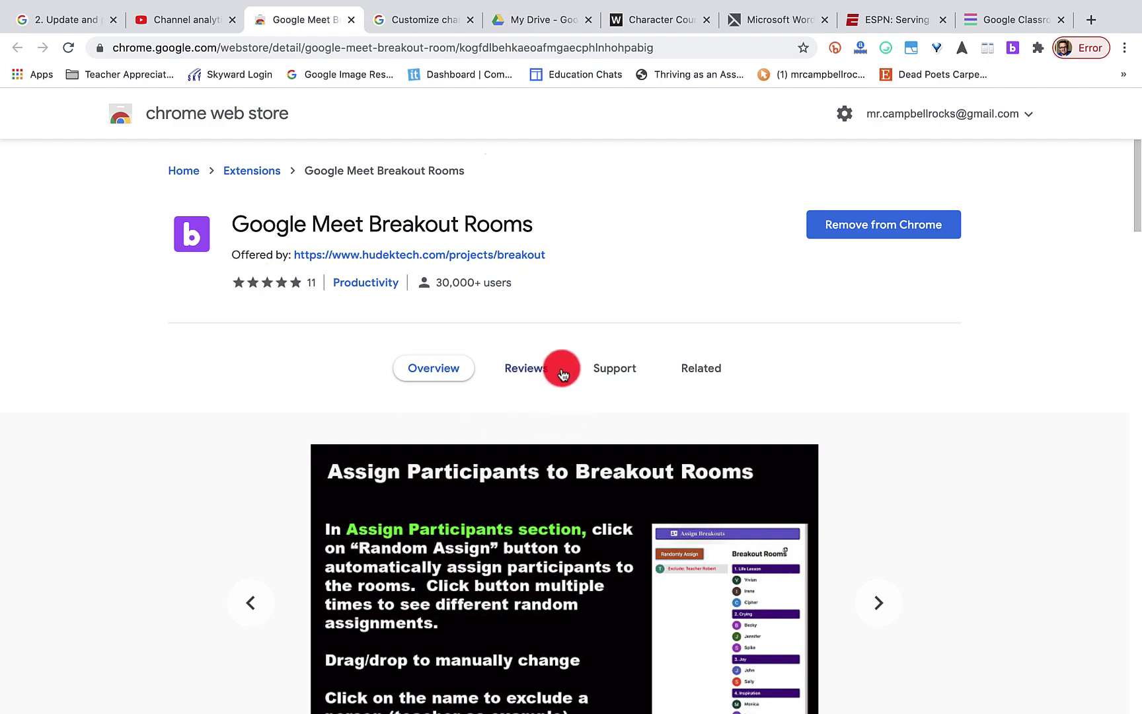
# - Read the listing's detailed notes on related extensions, layout settings, video guides and support, highlight the developer's contact e-mail, and return to the listing's header
pyautogui.scroll(-10, 252, 428)
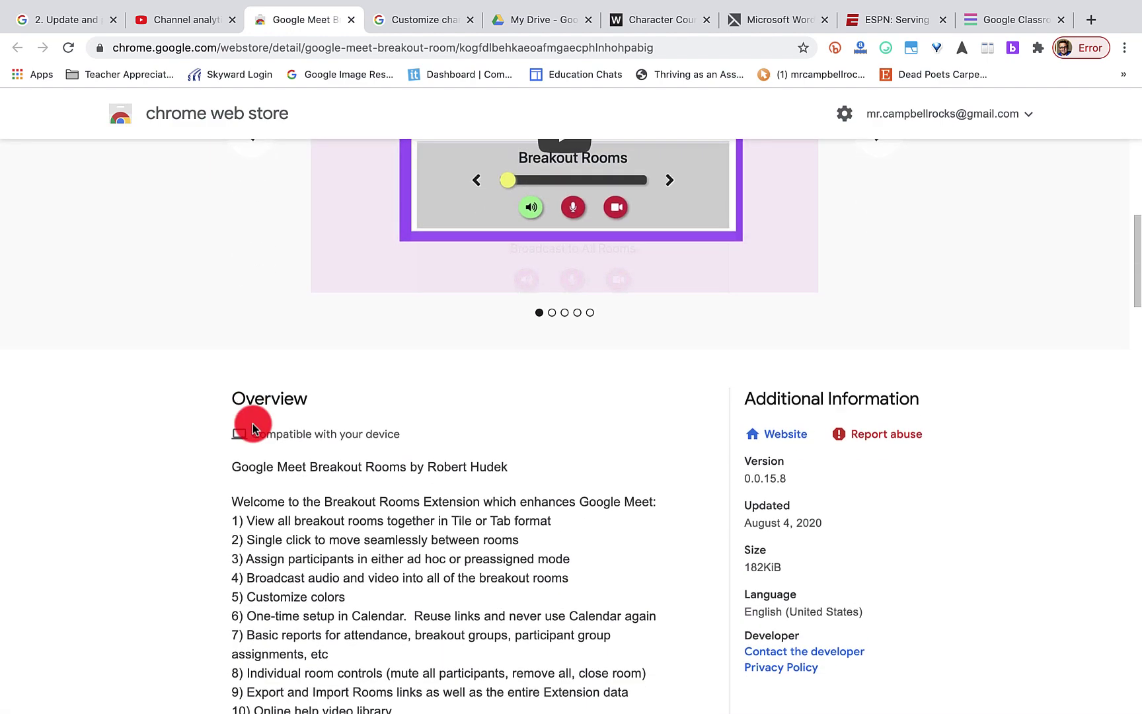
pyautogui.scroll(-8, 253, 428)
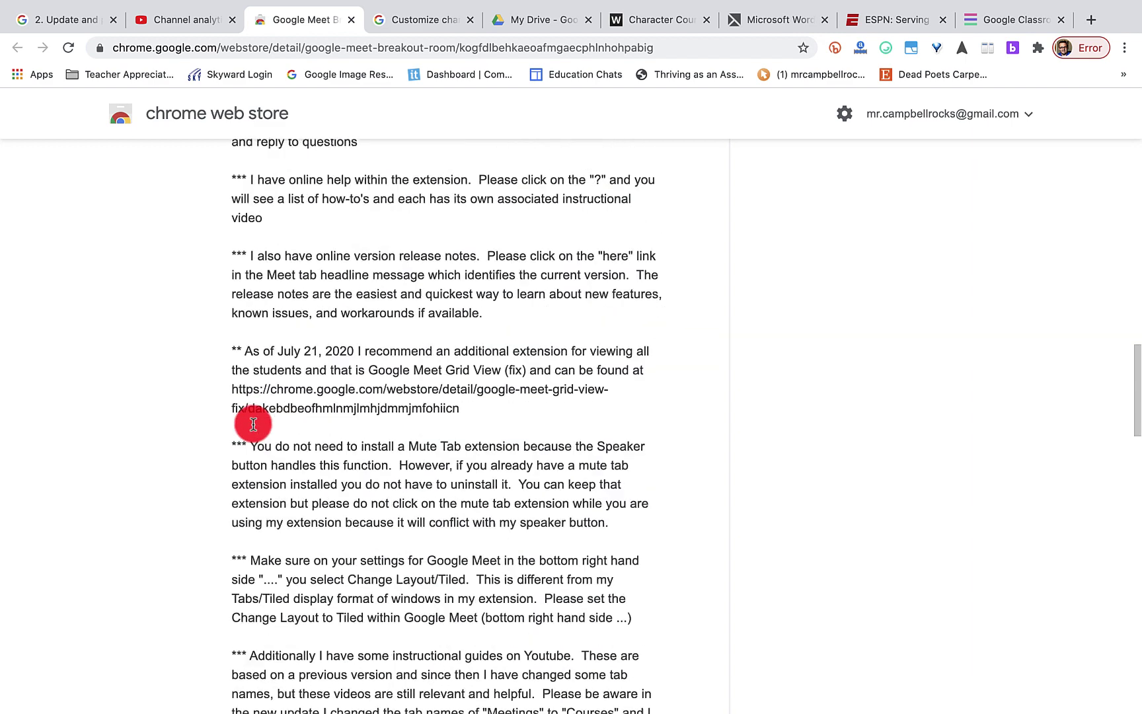
pyautogui.scroll(-3, 253, 424)
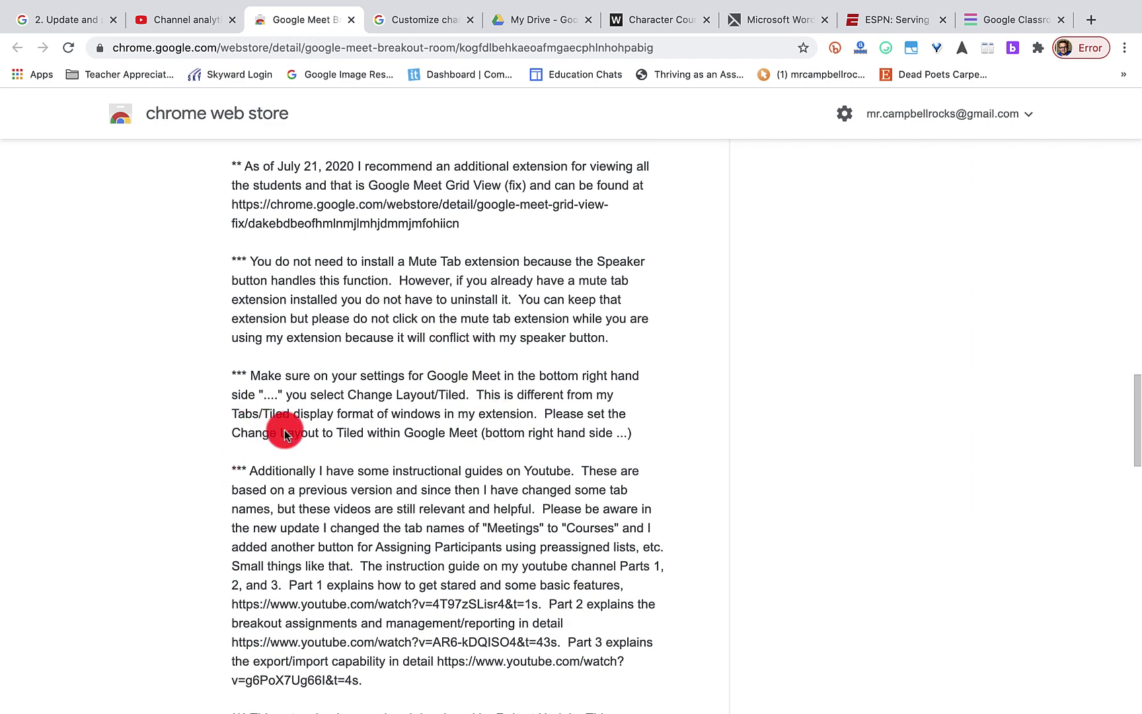
pyautogui.scroll(-3, 420, 403)
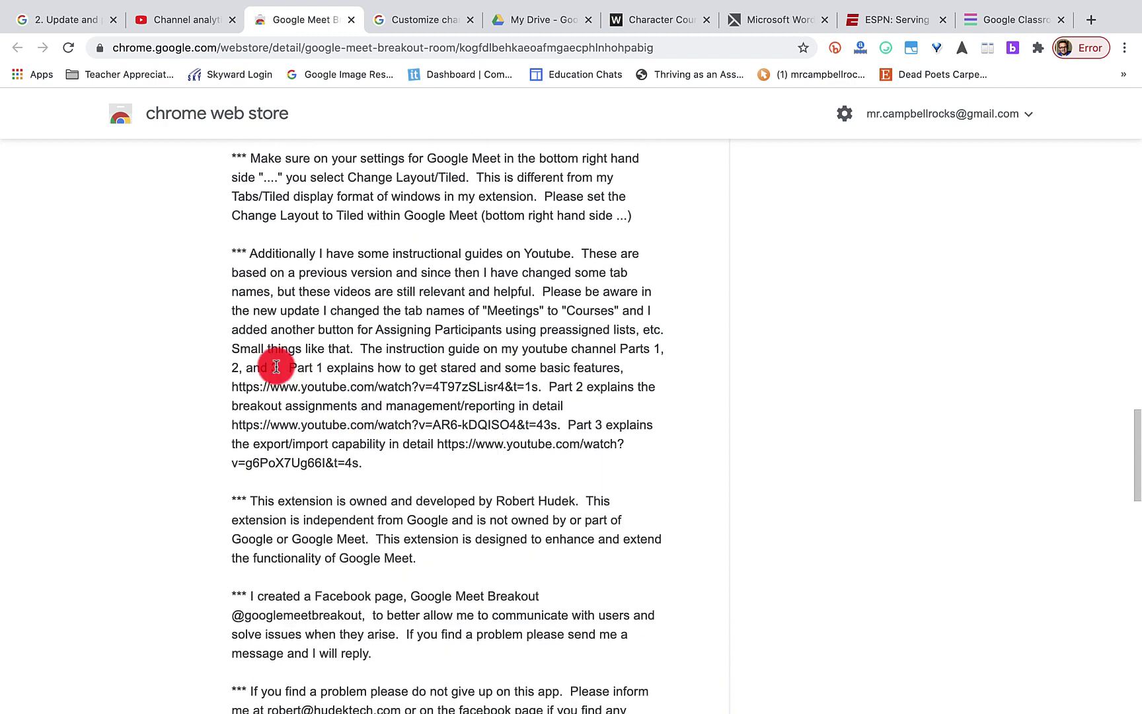
pyautogui.scroll(-3, 485, 556)
pyautogui.scroll(-1, 485, 559)
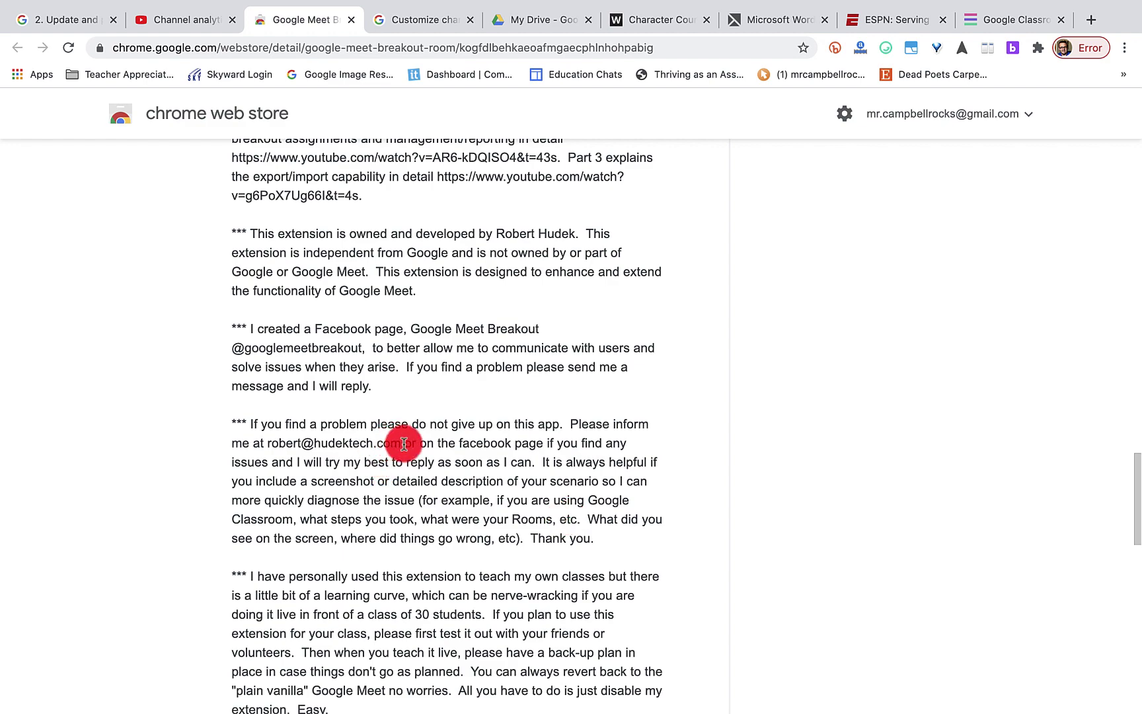
pyautogui.moveTo(402, 443); pyautogui.dragTo(265, 443)
pyautogui.scroll(15, 612, 525)
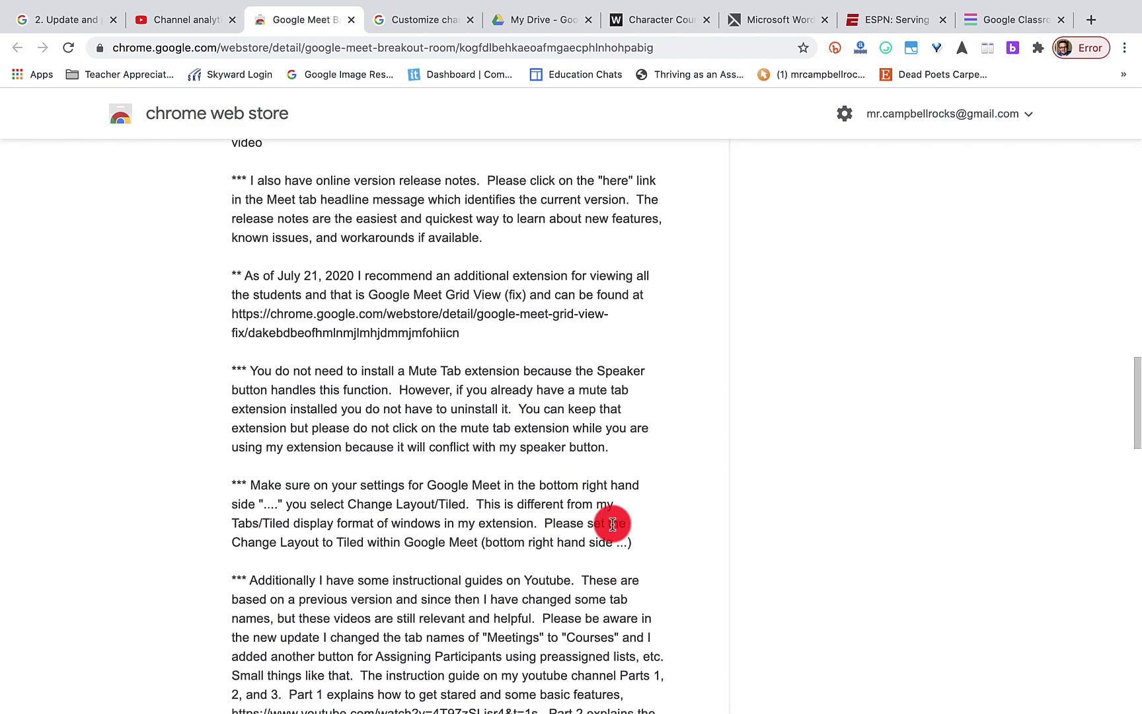
pyautogui.scroll(2, 612, 526)
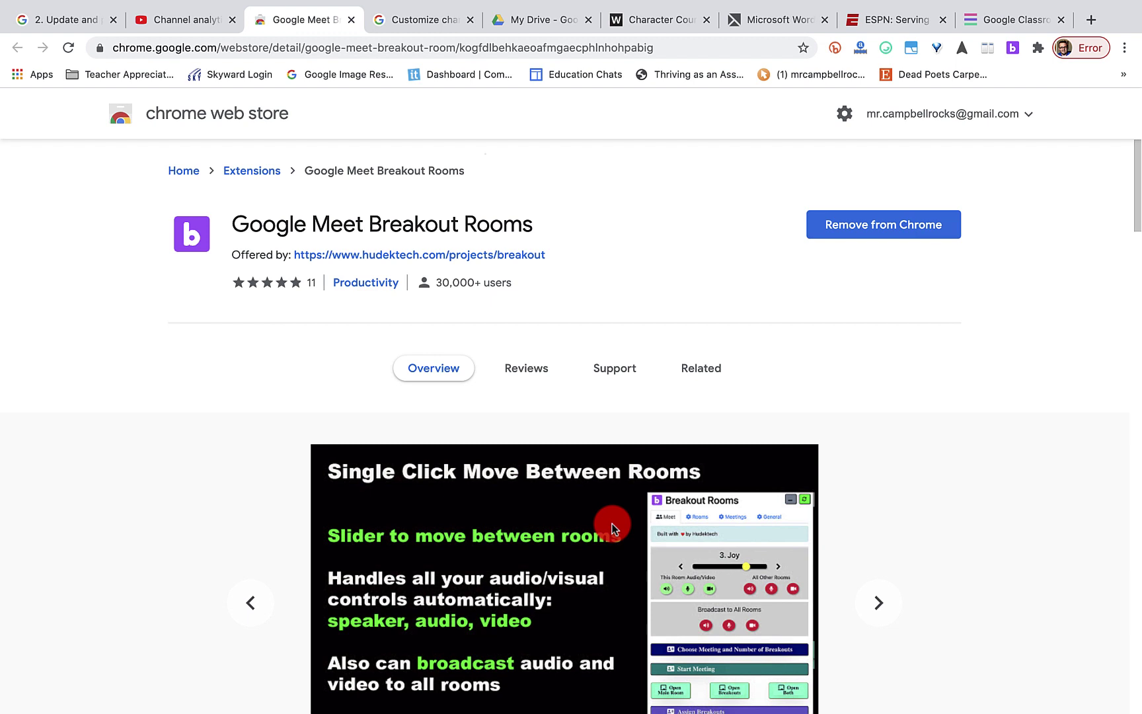